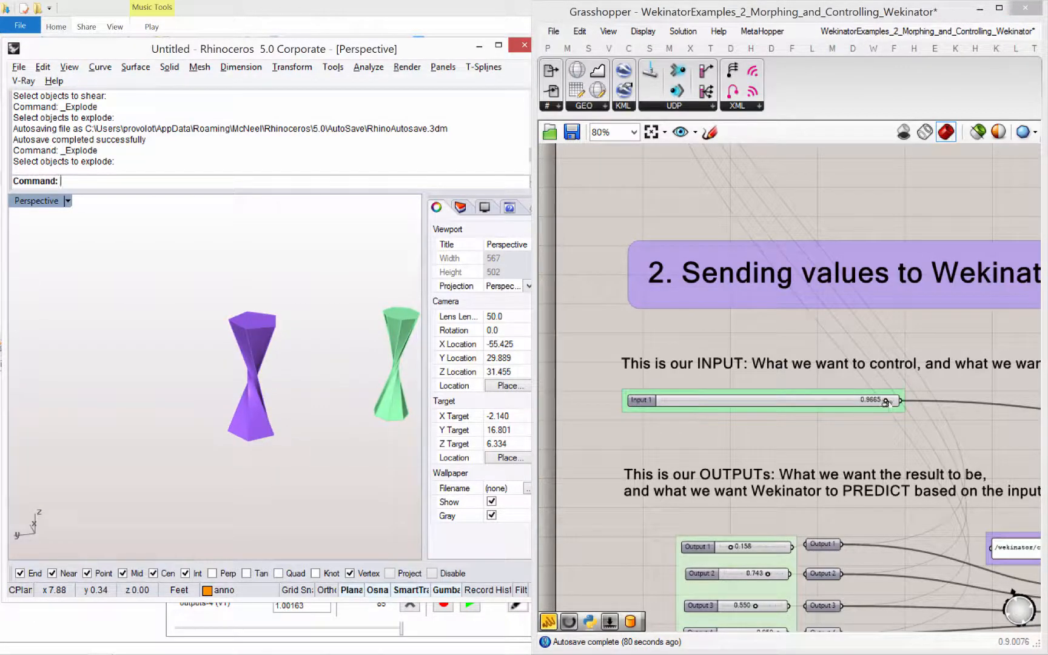
- Sweep the Input 1 slider up to its maximum and back to 0.6587 to morph the purple model
{"action": "left_click_drag", "start_coordinate": [886, 402], "coordinate": [919, 402]}
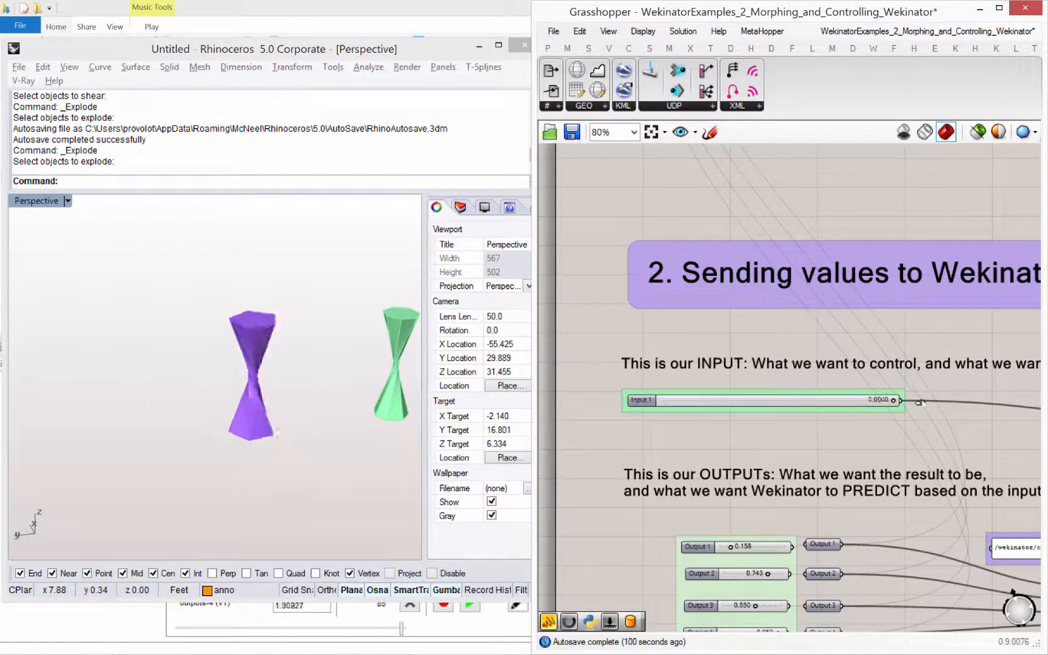
{"action": "mouse_move", "coordinate": [822, 411]}
{"action": "left_mouse_down"}
{"action": "mouse_move", "coordinate": [676, 415]}
{"action": "mouse_move", "coordinate": [868, 401]}
{"action": "mouse_move", "coordinate": [668, 411]}
{"action": "mouse_move", "coordinate": [874, 402]}
{"action": "mouse_move", "coordinate": [816, 401]}
{"action": "left_mouse_up"}
{"action": "left_click_drag", "start_coordinate": [701, 411], "coordinate": [814, 400]}
{"action": "right_click_drag", "start_coordinate": [784, 452], "coordinate": [761, 451]}
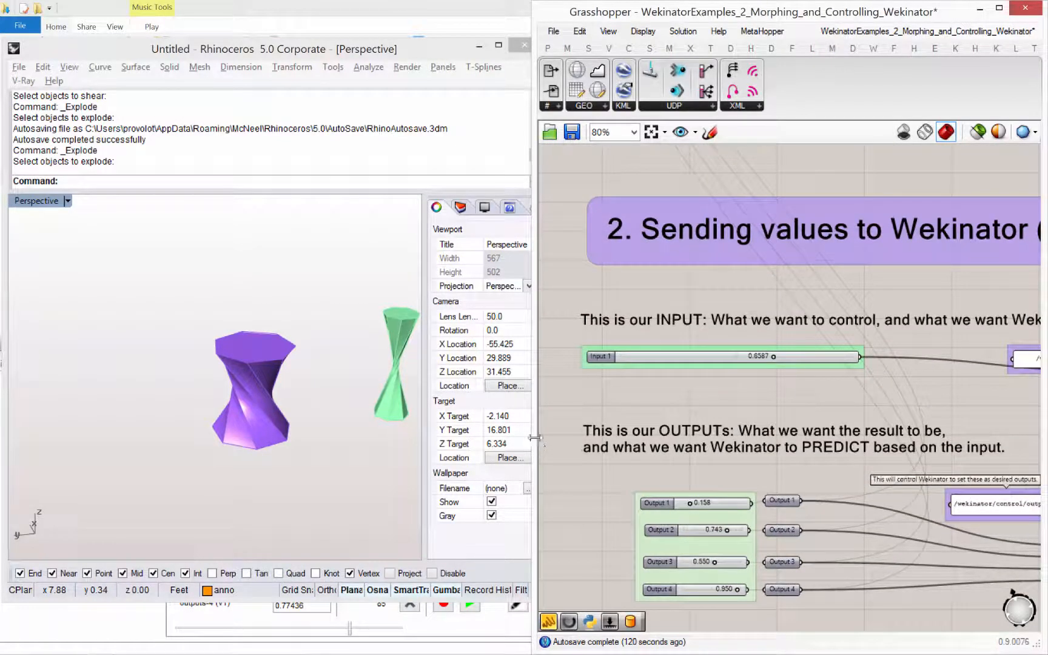
- Widen the Grasshopper window beside Rhino and lower the Input 1 slider to 0.0000
{"action": "left_click_drag", "start_coordinate": [463, 445], "coordinate": [425, 445]}
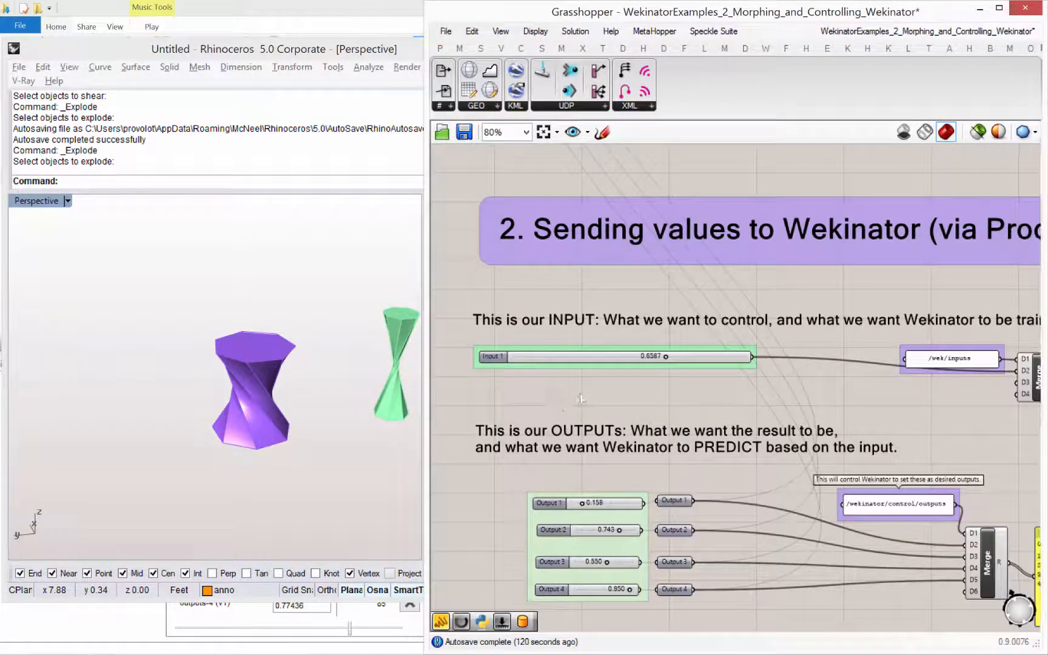
{"action": "right_click_drag", "start_coordinate": [657, 367], "coordinate": [626, 375]}
{"action": "scroll", "coordinate": [652, 364], "scroll_direction": "down", "scroll_amount": 1}
{"action": "left_click_drag", "start_coordinate": [623, 371], "coordinate": [699, 375]}
{"action": "left_click_drag", "start_coordinate": [583, 375], "coordinate": [635, 369]}
{"action": "left_click_drag", "start_coordinate": [506, 381], "coordinate": [503, 381]}
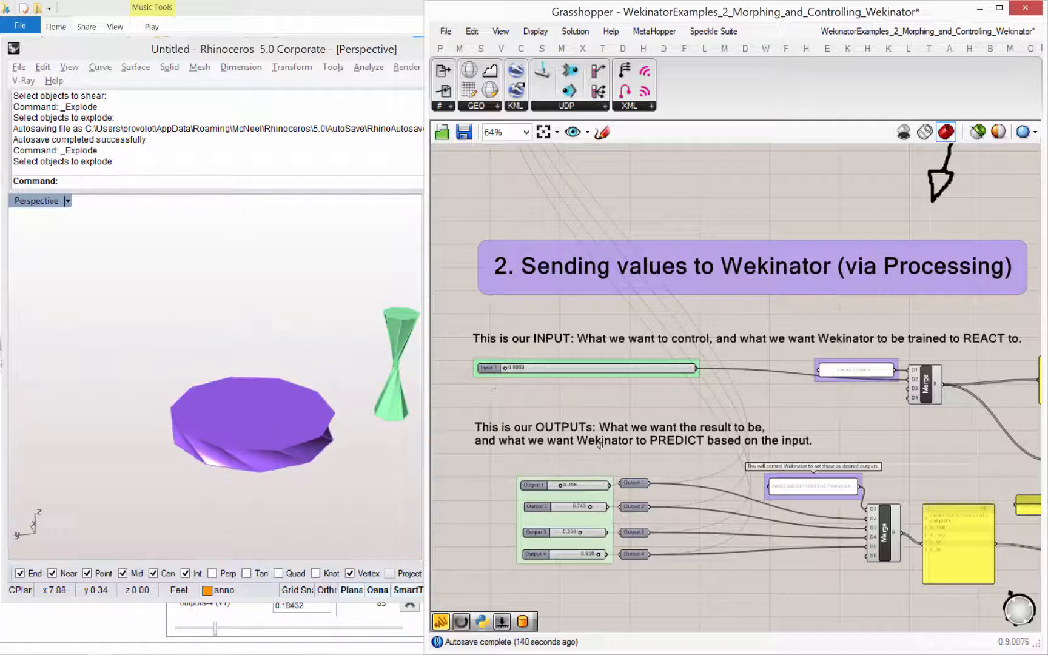
- Bring the running Wekinator project window forward over Rhino and close the project
{"action": "right_click_drag", "start_coordinate": [610, 480], "coordinate": [630, 444]}
{"action": "mouse_move", "coordinate": [312, 649]}
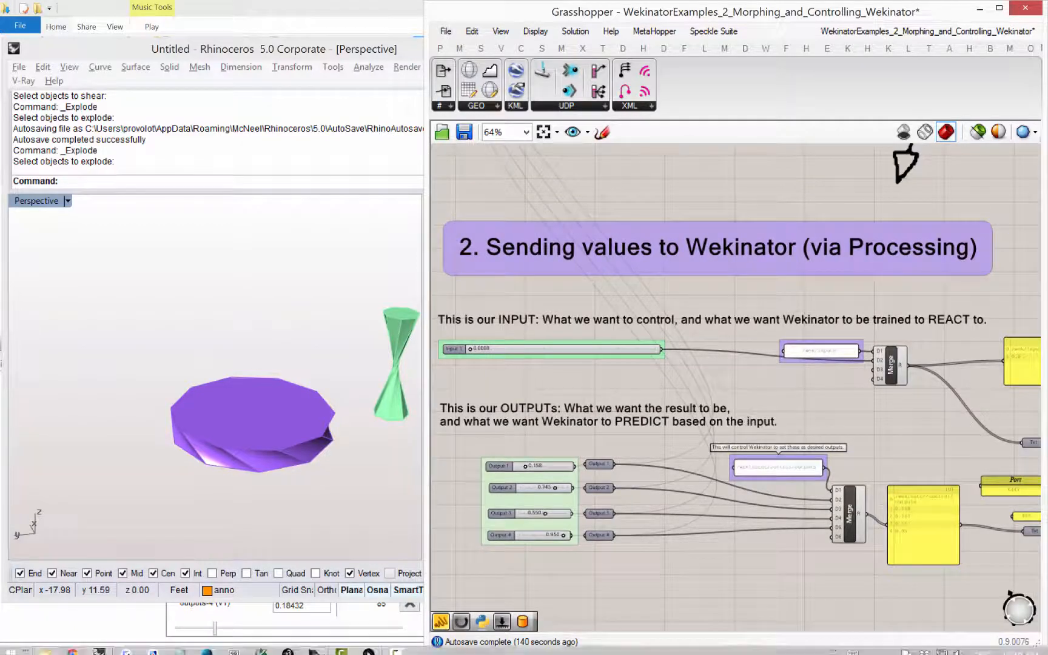
{"action": "left_click", "coordinate": [313, 647]}
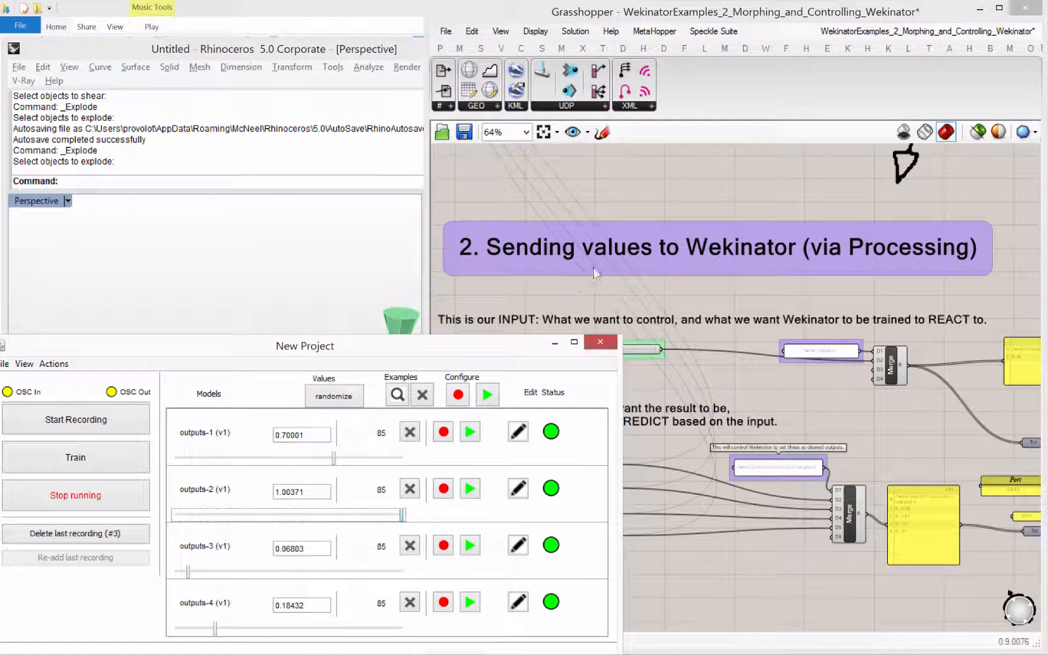
{"action": "left_click_drag", "start_coordinate": [439, 419], "coordinate": [546, 267]}
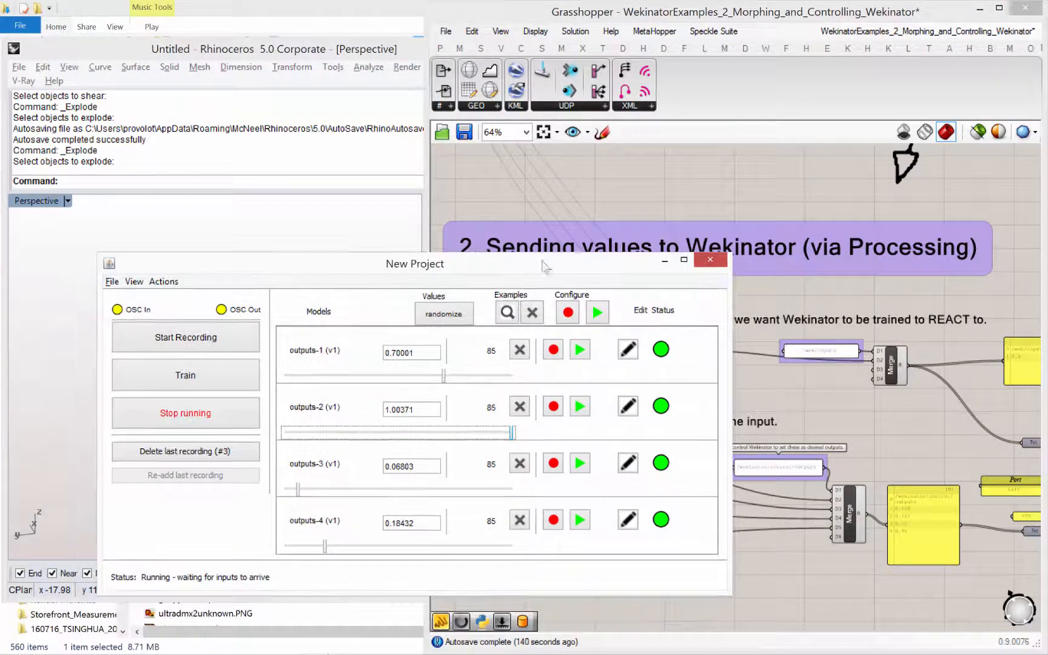
{"action": "left_click", "coordinate": [697, 264]}
{"action": "left_click", "coordinate": [493, 352]}
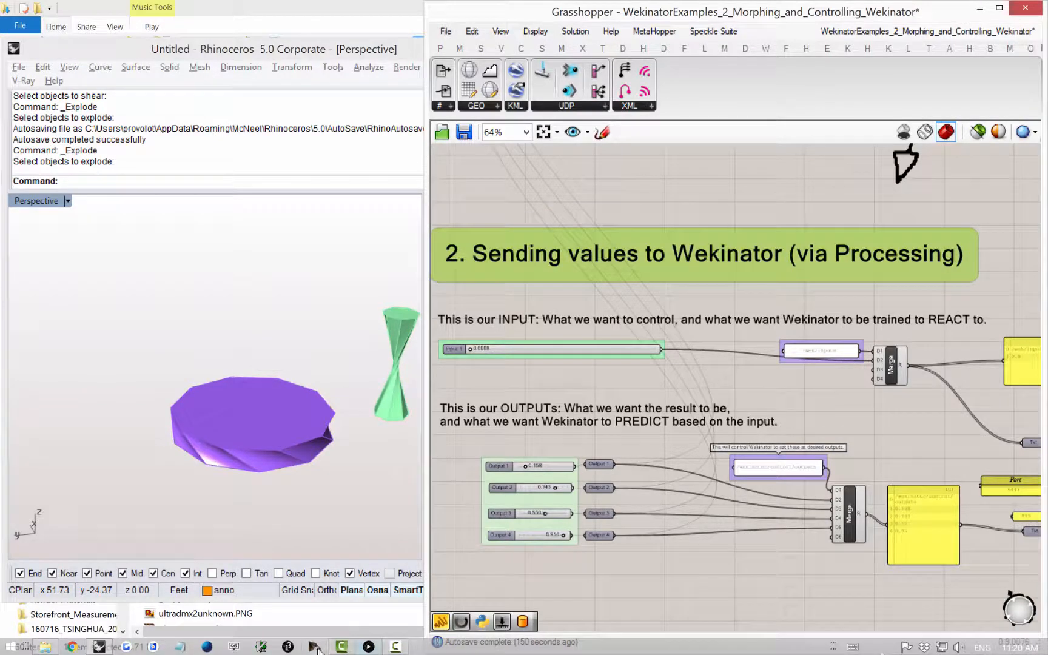
- Check the grasshopper_ghowl_to_wekinator Processing script window and return to Grasshopper
{"action": "left_click", "coordinate": [369, 647]}
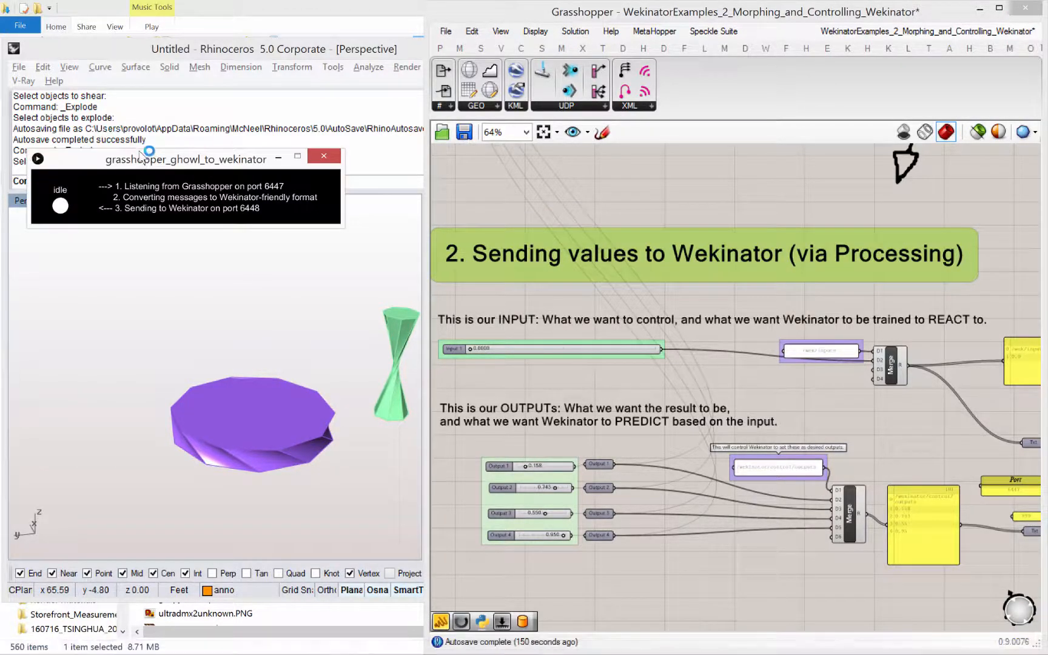
{"action": "left_click", "coordinate": [437, 213]}
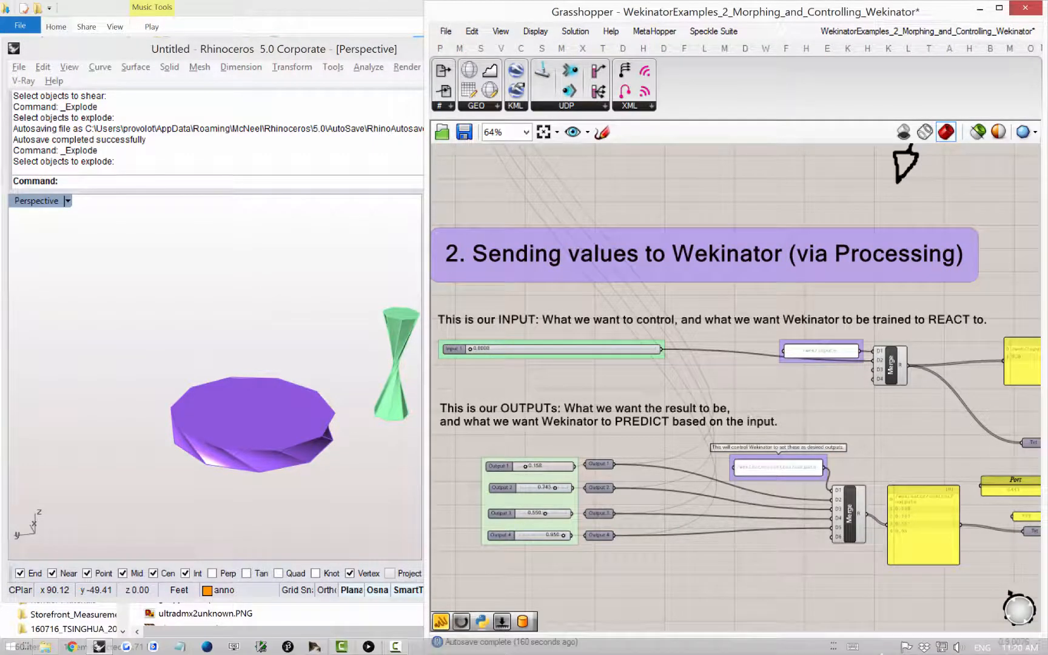
{"action": "left_click", "coordinate": [388, 644]}
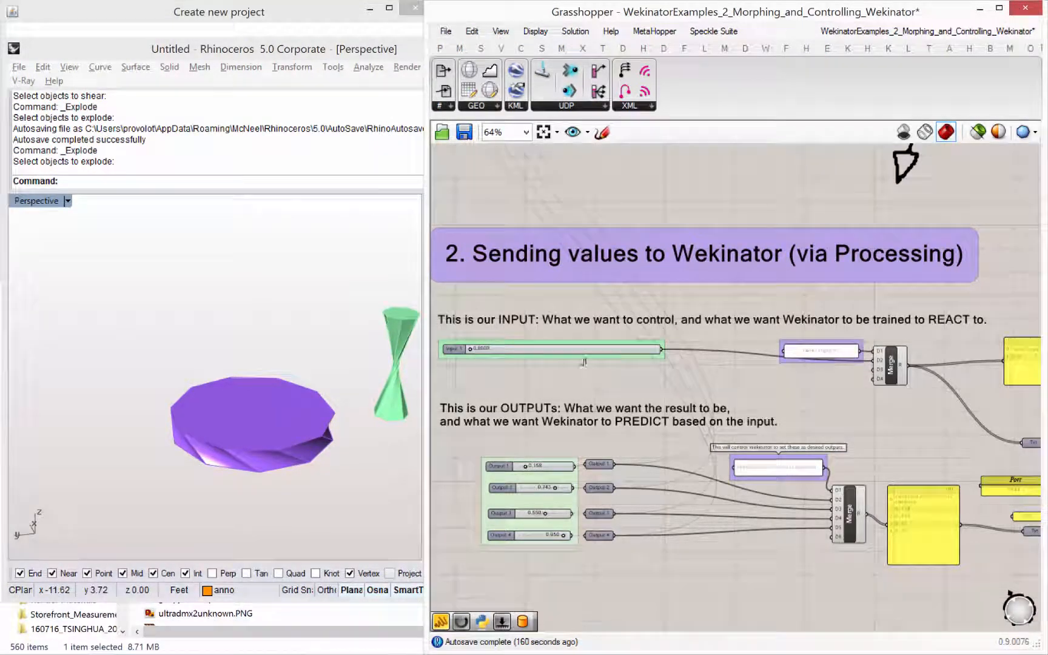
- Create a new Wekinator project with 1 input and 4 outputs, listening on port 6448
{"action": "right_click_drag", "start_coordinate": [570, 365], "coordinate": [603, 424]}
{"action": "left_click", "coordinate": [313, 648]}
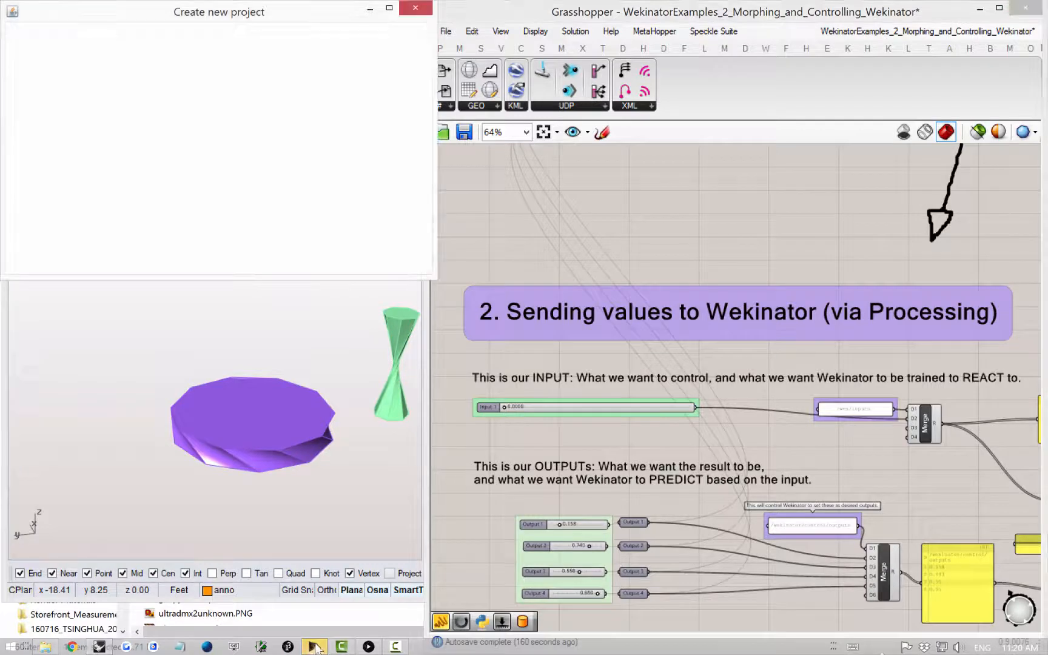
{"action": "left_click_drag", "start_coordinate": [167, 14], "coordinate": [202, 161]}
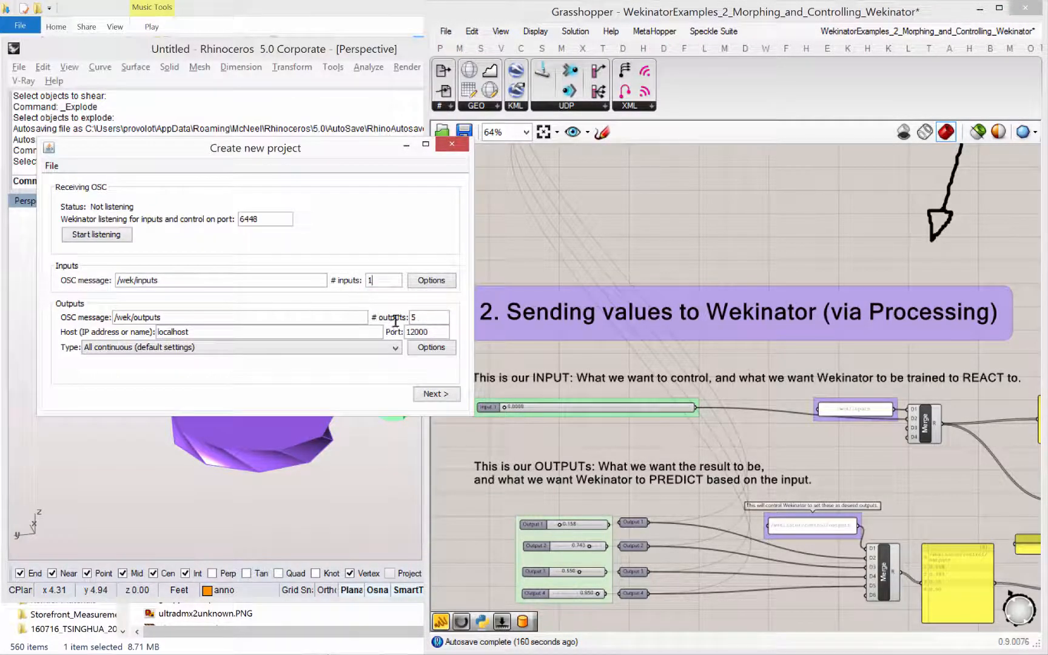
{"action": "left_click", "coordinate": [430, 396]}
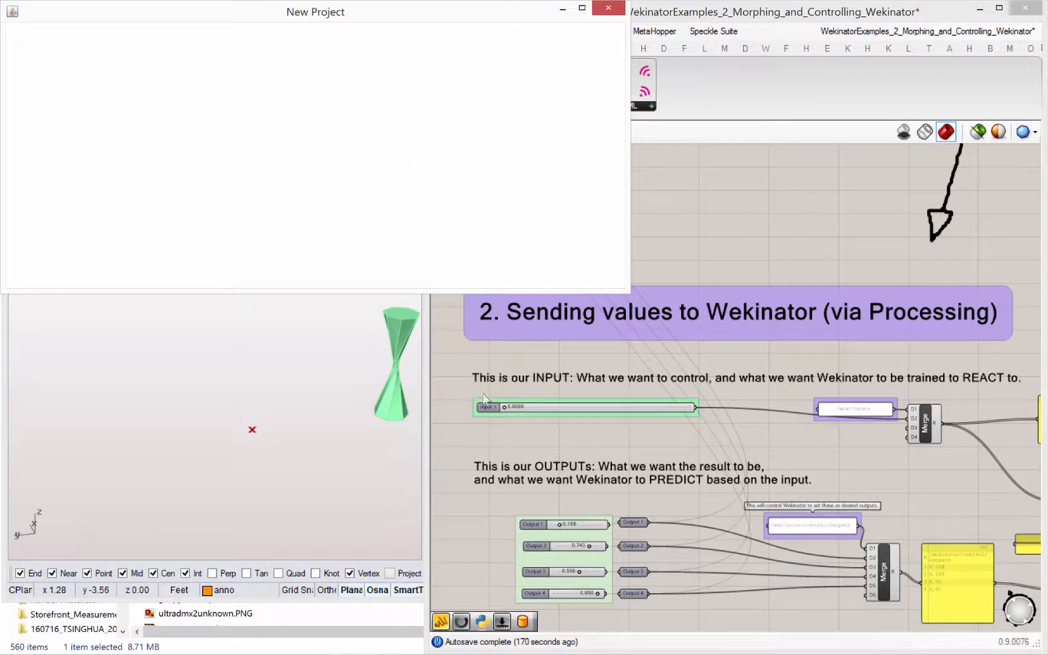
- Move the Rhino window down so that the new Wekinator project window can be seen above it
{"action": "left_click", "coordinate": [505, 358]}
{"action": "right_click_drag", "start_coordinate": [505, 358], "coordinate": [486, 373]}
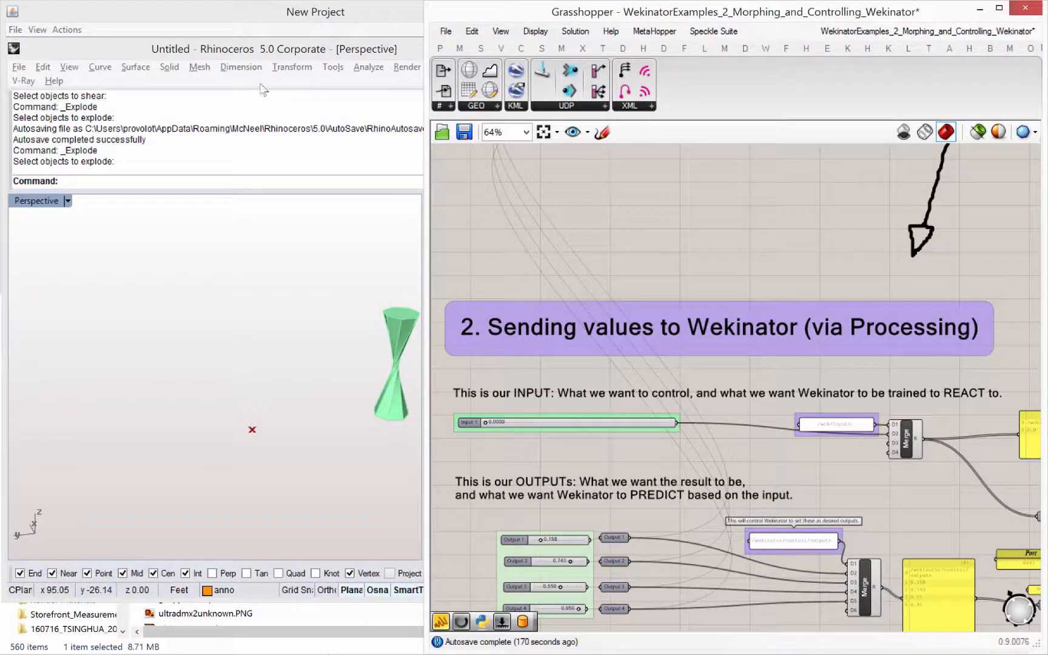
{"action": "left_click_drag", "start_coordinate": [258, 52], "coordinate": [263, 114]}
{"action": "left_click_drag", "start_coordinate": [303, 196], "coordinate": [304, 251]}
- Nudge the Input 1 slider to send a test value to Wekinator
{"action": "right_click_drag", "start_coordinate": [550, 435], "coordinate": [557, 435]}
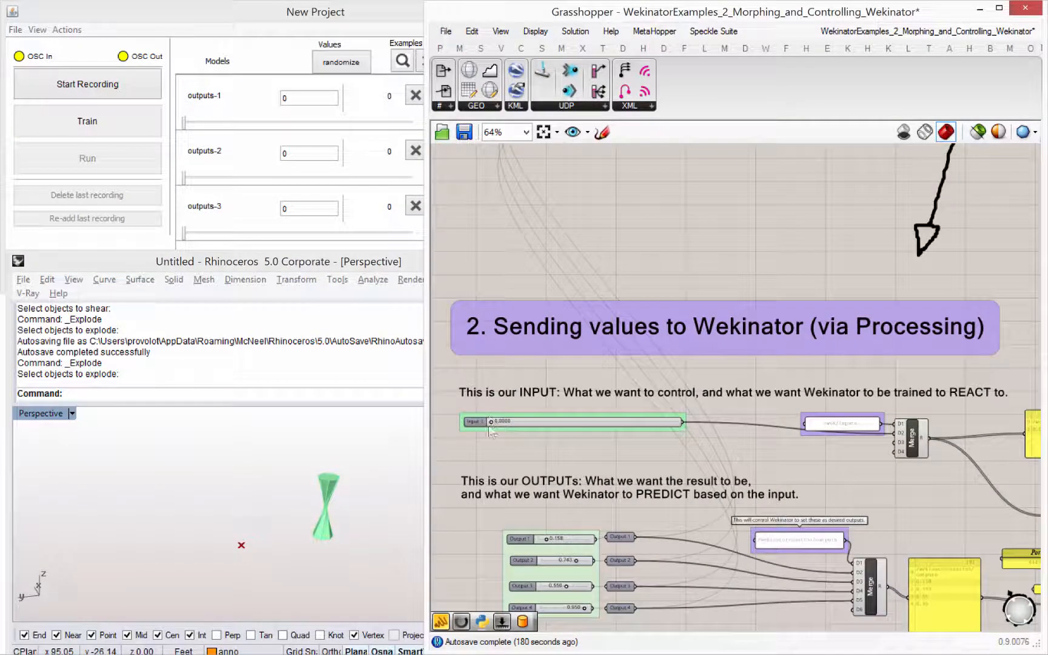
{"action": "scroll", "coordinate": [488, 423], "scroll_direction": "up", "scroll_amount": 1}
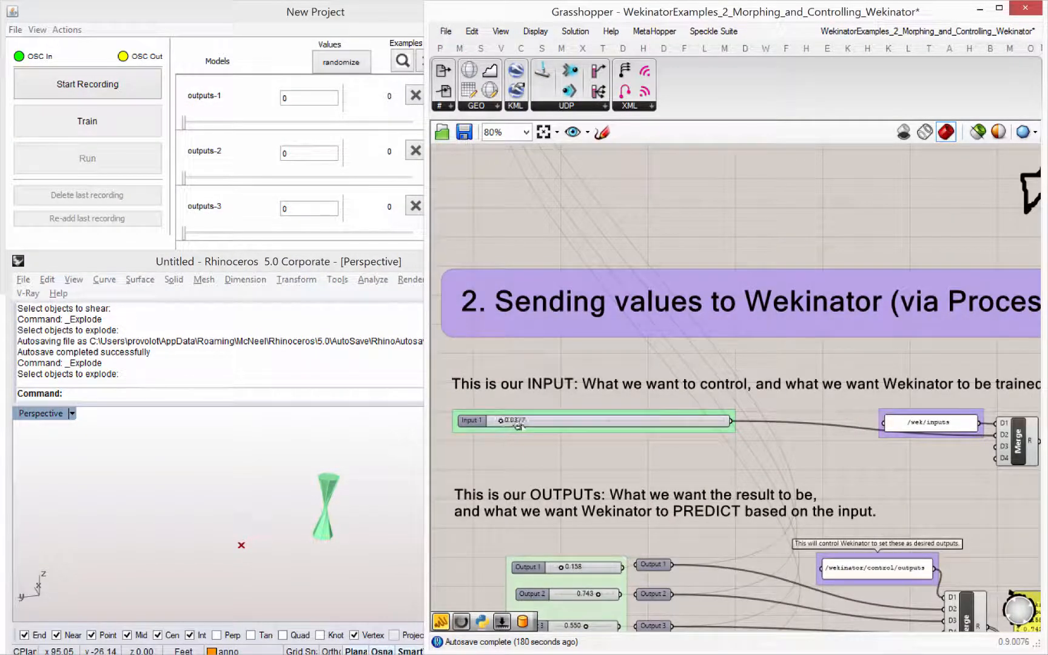
{"action": "left_click_drag", "start_coordinate": [517, 424], "coordinate": [520, 420]}
- Survey the definition's whole workflow diagram and examine the components of section 1, which create the 3D training model
{"action": "scroll", "coordinate": [934, 265], "scroll_direction": "down", "scroll_amount": 8}
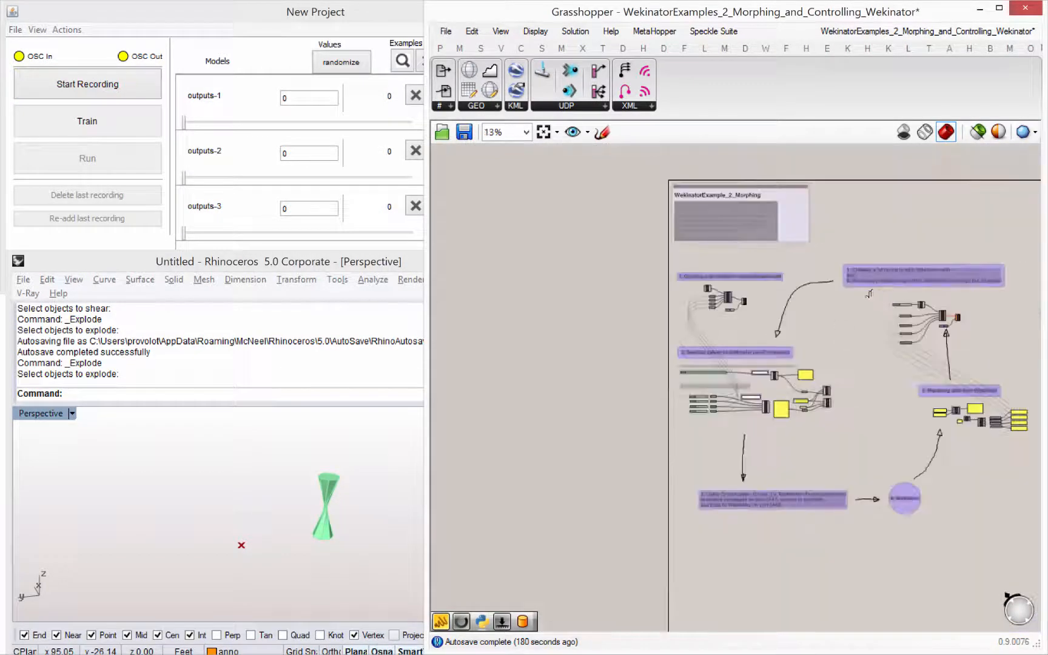
{"action": "right_click_drag", "start_coordinate": [869, 294], "coordinate": [820, 297]}
{"action": "right_click_drag", "start_coordinate": [791, 242], "coordinate": [774, 259]}
{"action": "scroll", "coordinate": [730, 279], "scroll_direction": "up", "scroll_amount": 2}
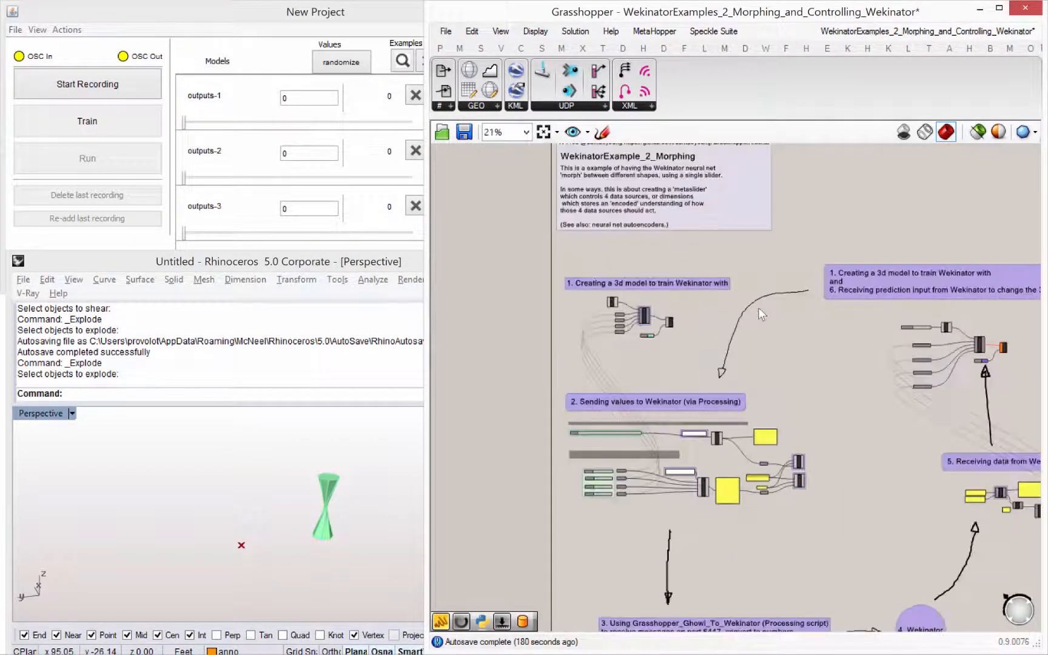
{"action": "right_click_drag", "start_coordinate": [759, 311], "coordinate": [734, 218]}
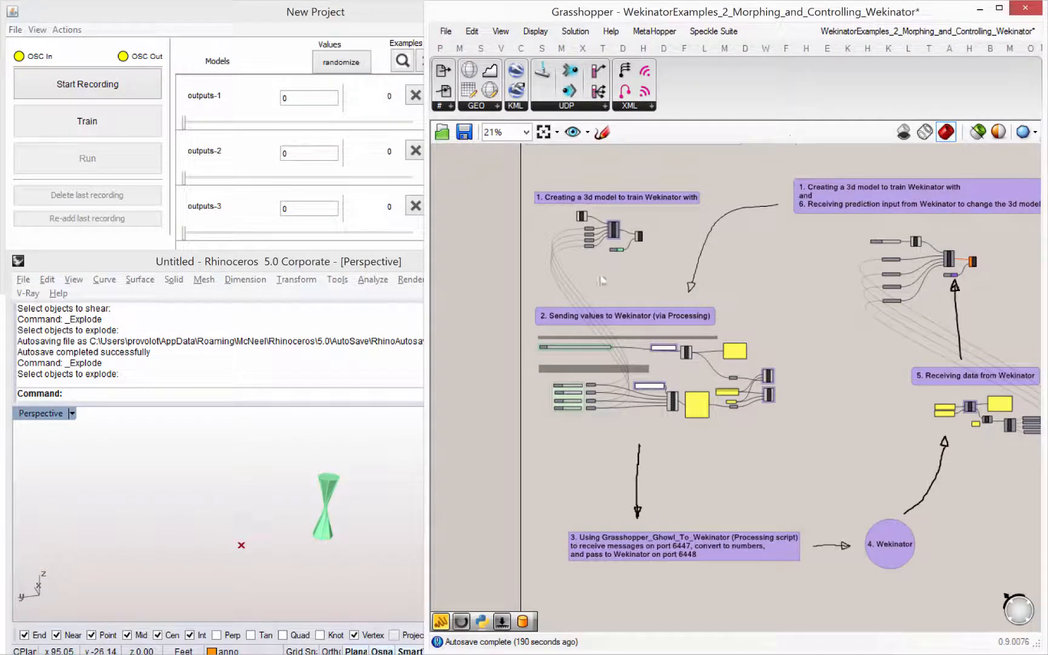
{"action": "right_click_drag", "start_coordinate": [763, 346], "coordinate": [732, 376]}
{"action": "right_click_drag", "start_coordinate": [519, 240], "coordinate": [517, 266]}
{"action": "scroll", "coordinate": [517, 266], "scroll_direction": "up", "scroll_amount": 1}
{"action": "scroll", "coordinate": [519, 267], "scroll_direction": "up", "scroll_amount": 3}
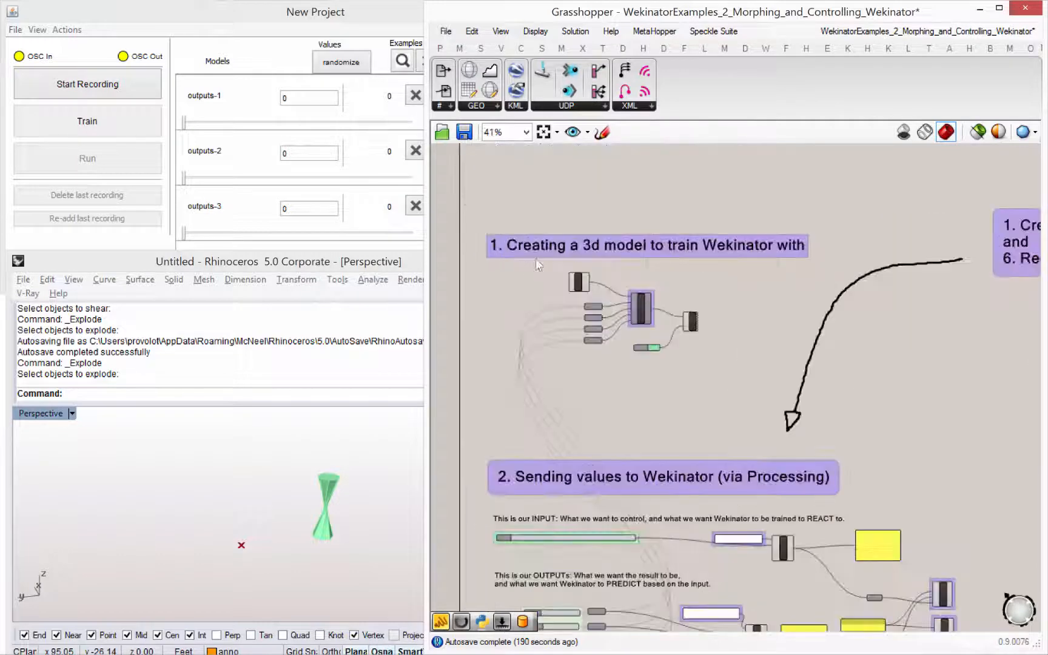
{"action": "scroll", "coordinate": [701, 428], "scroll_direction": "up", "scroll_amount": 3}
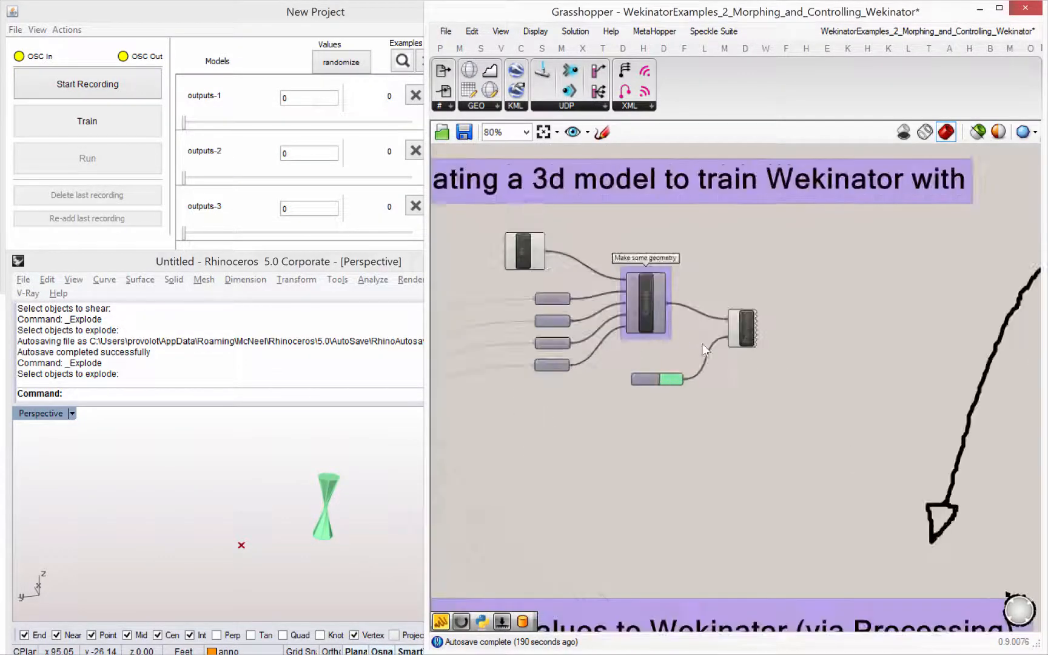
- Follow the workflow from sending values in section 2, through the Processing script and Wekinator, to the sections receiving data and prediction input
{"action": "scroll", "coordinate": [701, 428], "scroll_direction": "down", "scroll_amount": 3}
{"action": "right_click_drag", "start_coordinate": [717, 312], "coordinate": [720, 203]}
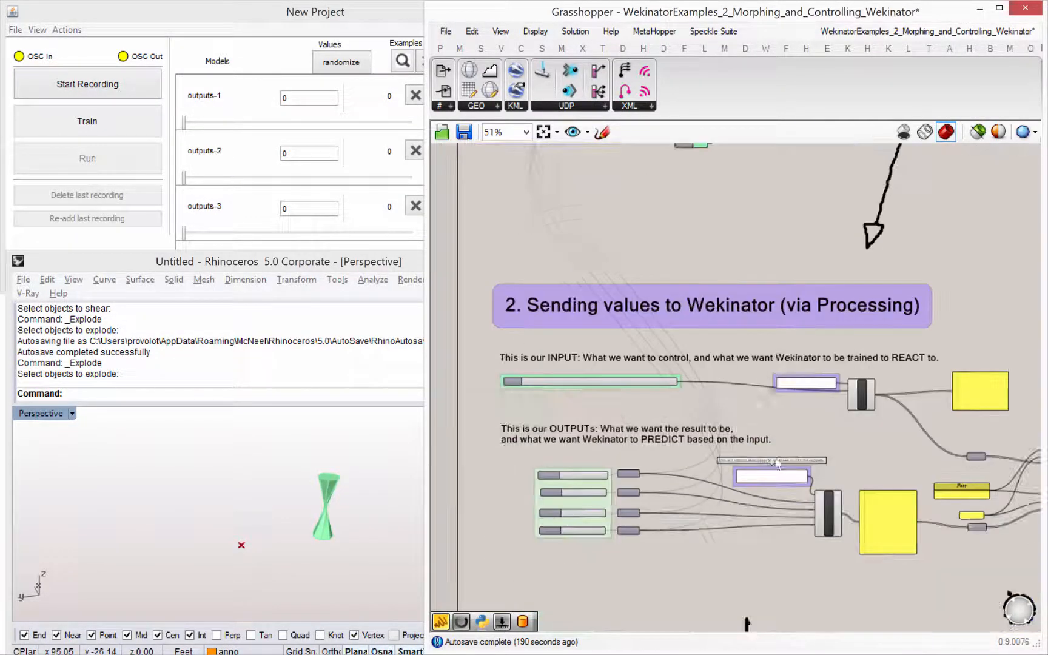
{"action": "right_click_drag", "start_coordinate": [779, 460], "coordinate": [767, 412]}
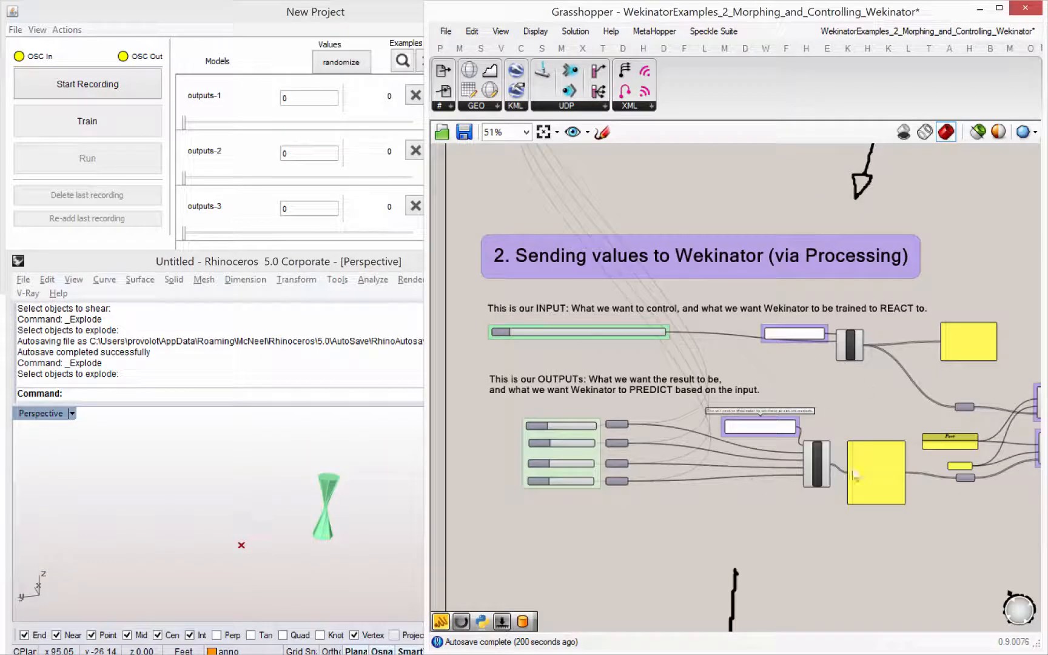
{"action": "scroll", "coordinate": [783, 324], "scroll_direction": "down", "scroll_amount": 3}
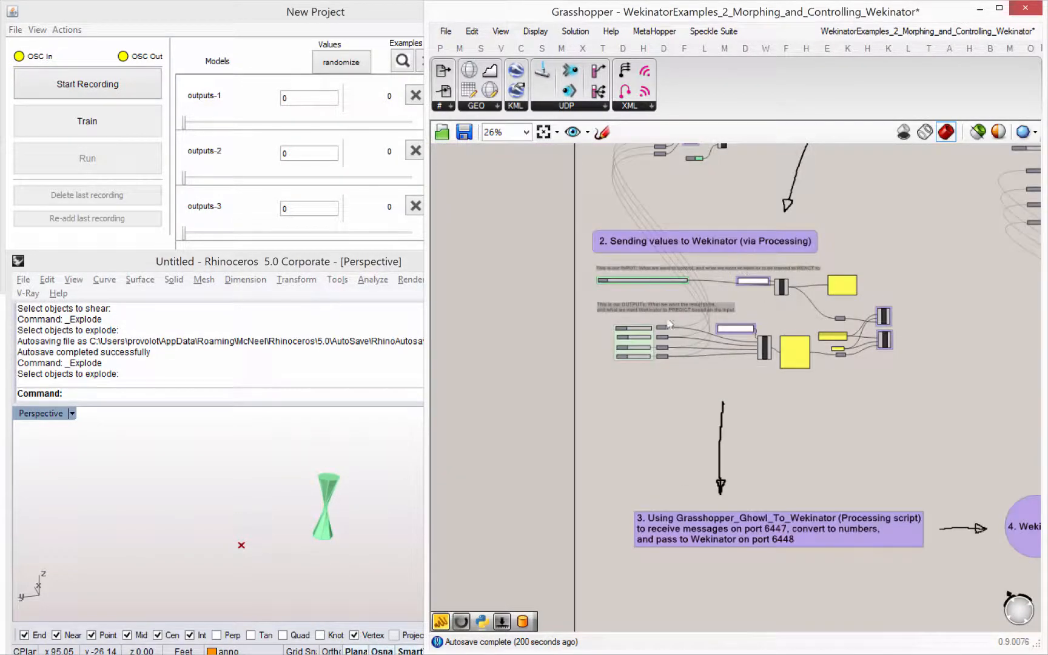
{"action": "right_click_drag", "start_coordinate": [847, 403], "coordinate": [797, 263]}
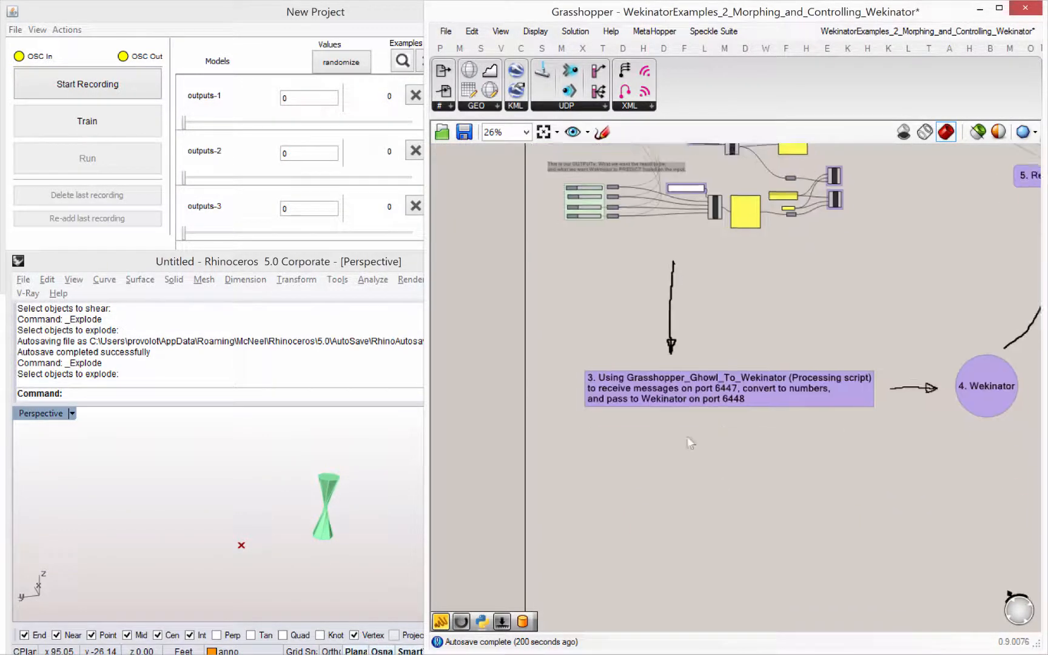
{"action": "right_click_drag", "start_coordinate": [1007, 404], "coordinate": [800, 461]}
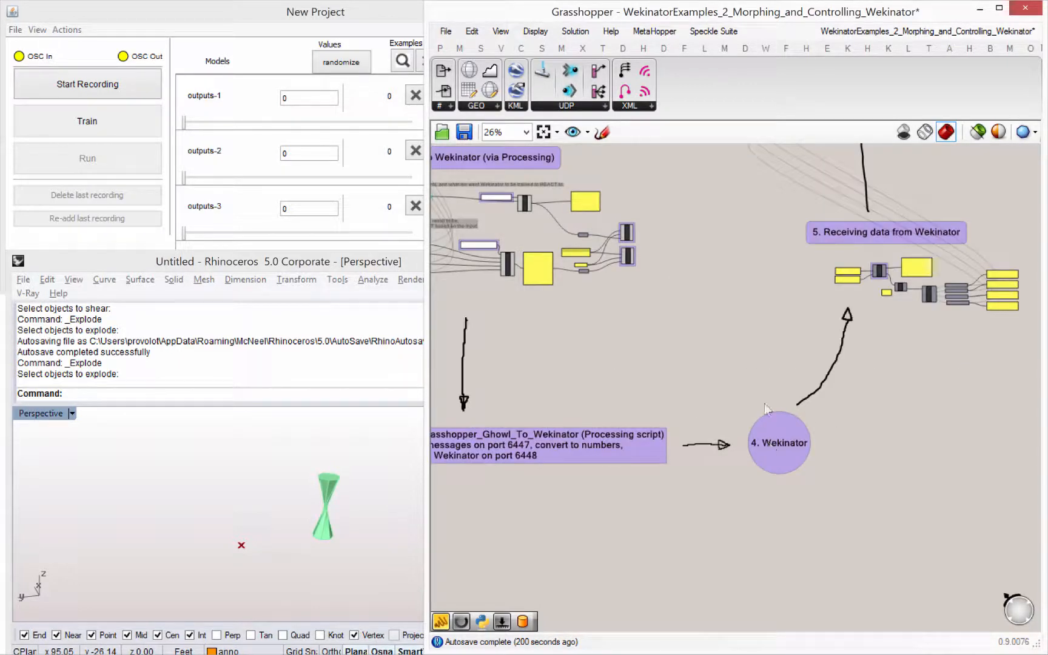
{"action": "right_click_drag", "start_coordinate": [909, 280], "coordinate": [765, 382]}
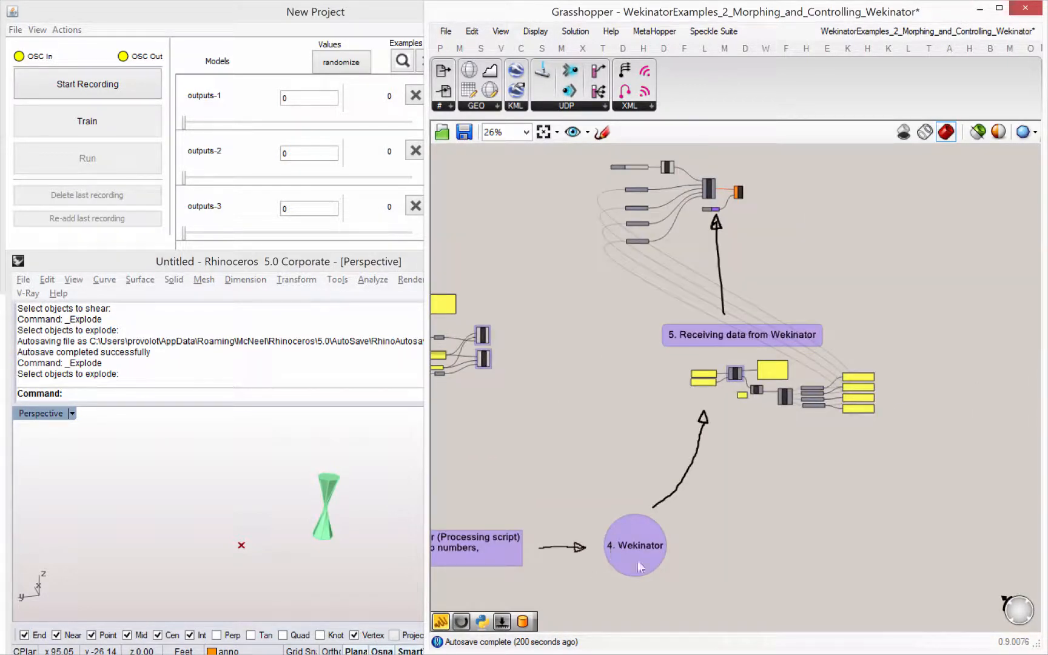
{"action": "right_click_drag", "start_coordinate": [681, 195], "coordinate": [732, 380]}
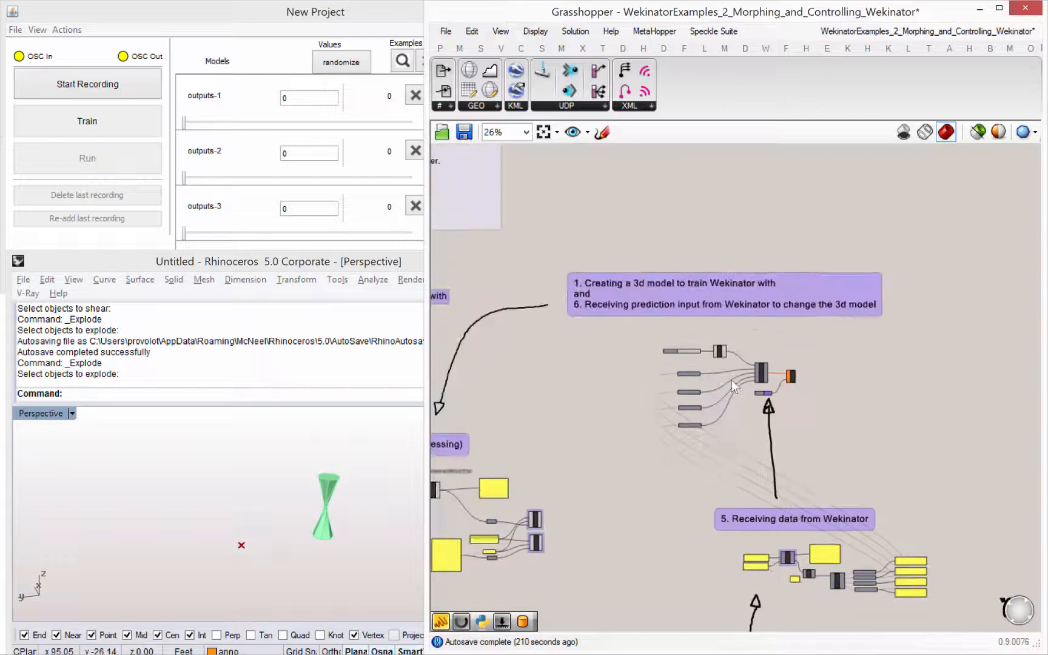
- Shorten the combined section 1 and 6 heading to "6. Receiving prediction input from Wekinator to change the 3d model"
{"action": "scroll", "coordinate": [732, 380], "scroll_direction": "up", "scroll_amount": 2}
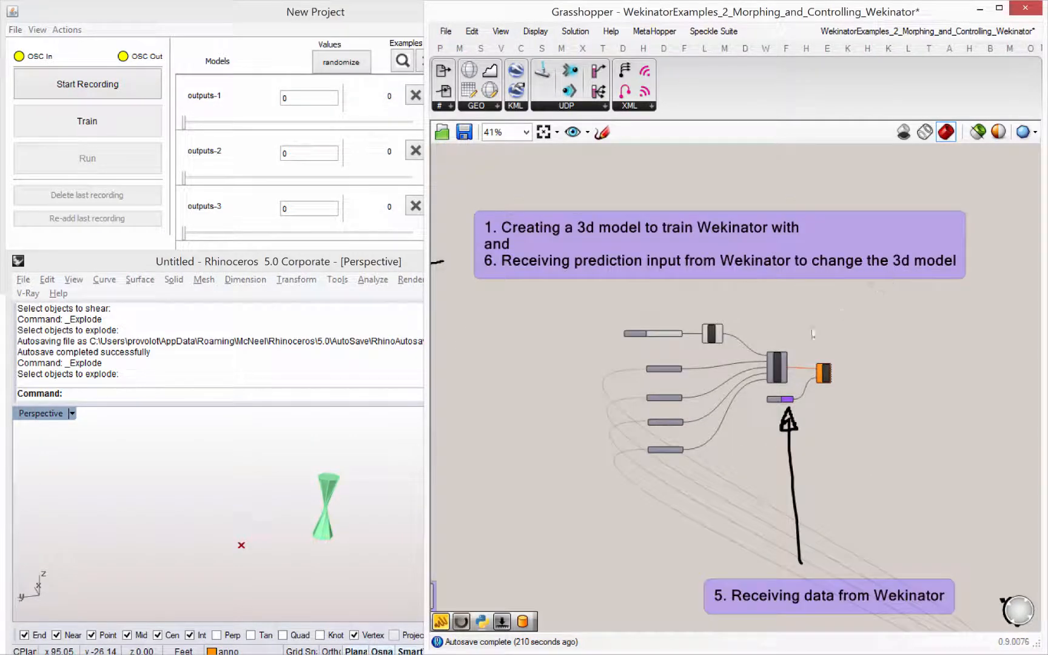
{"action": "double_click", "coordinate": [725, 260]}
{"action": "left_click_drag", "start_coordinate": [675, 217], "coordinate": [649, 195]}
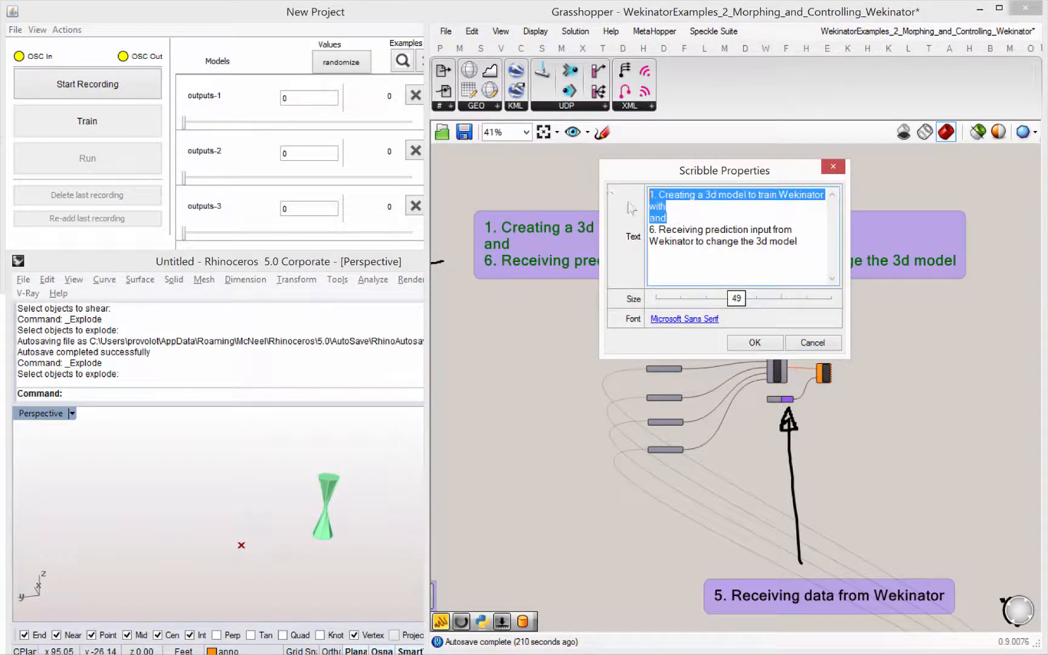
{"action": "key", "text": "BackSpace"}
{"action": "left_click", "coordinate": [691, 359]}
- Open the "Make some geometry" cluster in section 1 to inspect its components
{"action": "right_click_drag", "start_coordinate": [664, 366], "coordinate": [831, 370]}
{"action": "scroll", "coordinate": [830, 370], "scroll_direction": "down", "scroll_amount": 2}
{"action": "right_click_drag", "start_coordinate": [537, 359], "coordinate": [597, 212]}
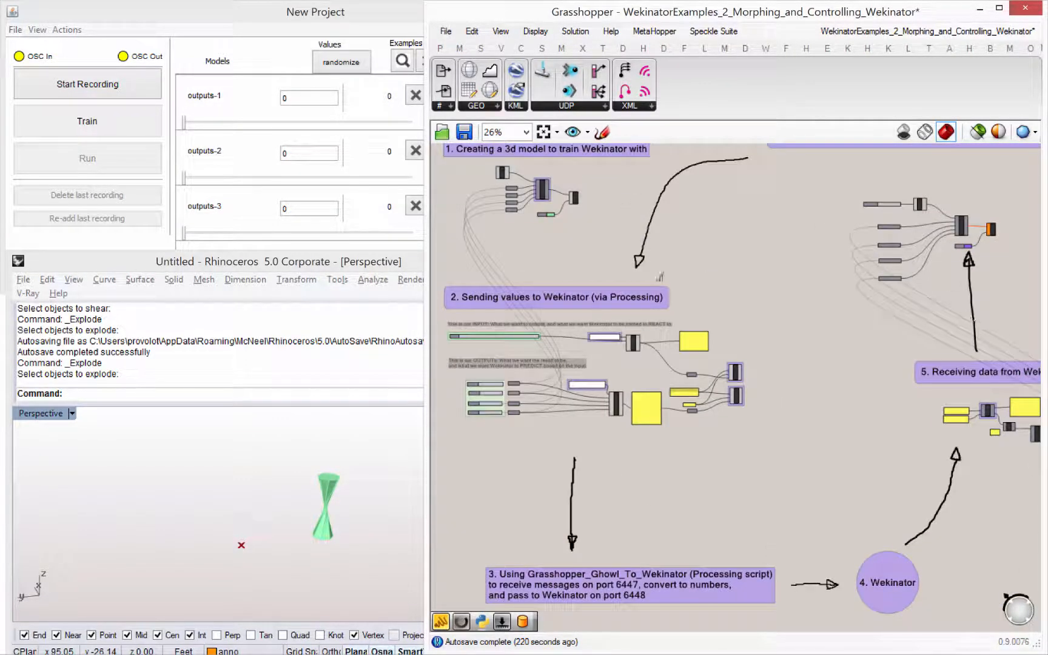
{"action": "right_click_drag", "start_coordinate": [511, 212], "coordinate": [605, 325]}
{"action": "scroll", "coordinate": [605, 325], "scroll_direction": "up", "scroll_amount": 5}
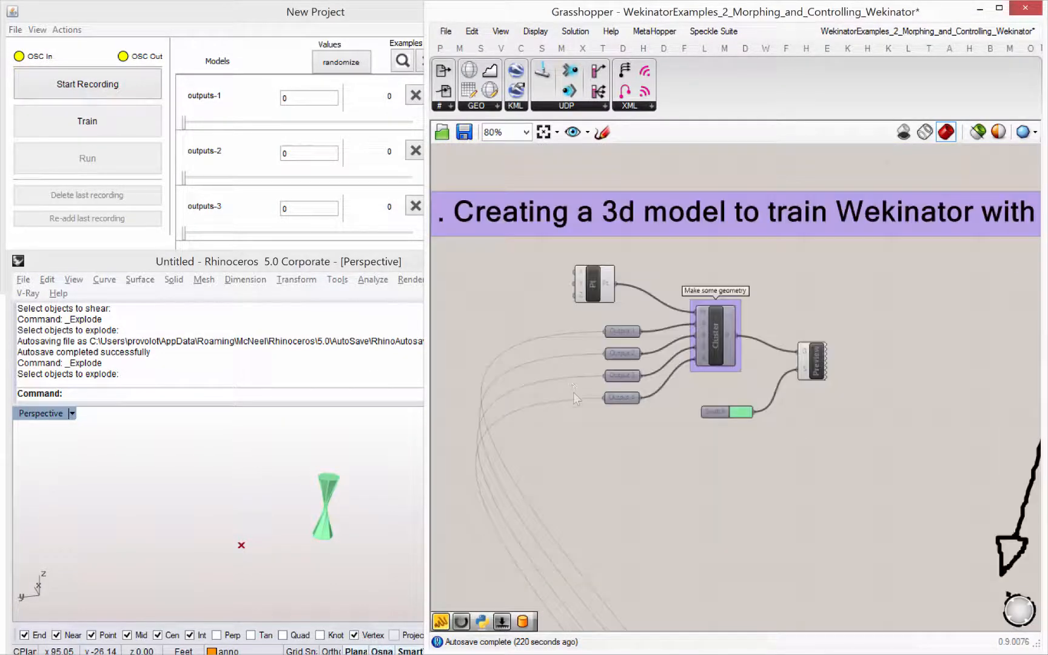
{"action": "right_click_drag", "start_coordinate": [561, 387], "coordinate": [604, 337]}
{"action": "right_click_drag", "start_coordinate": [301, 495], "coordinate": [331, 484]}
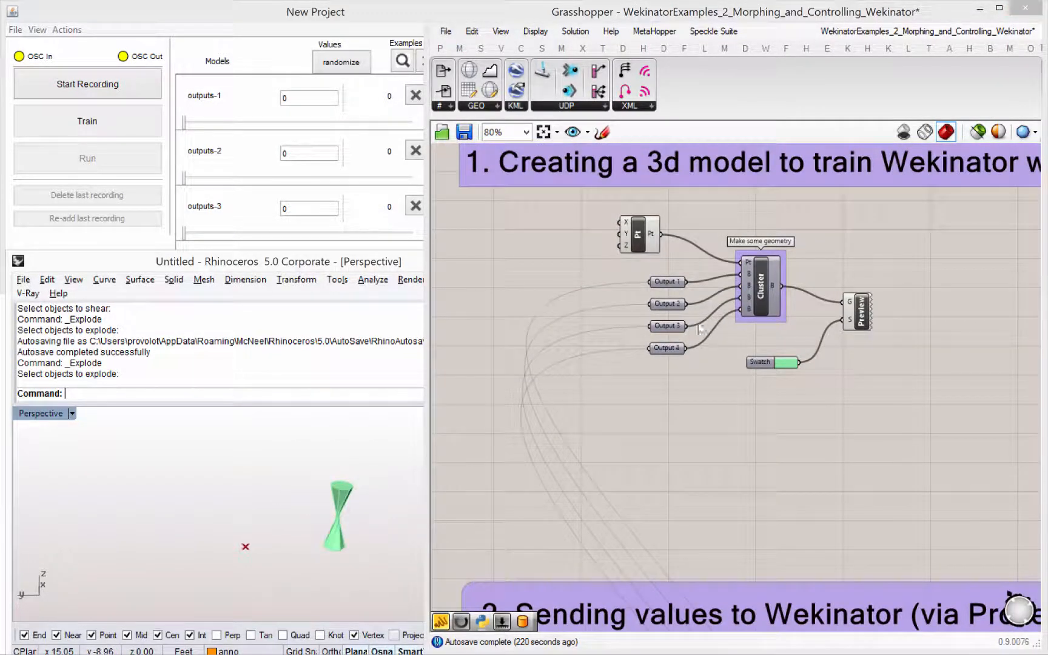
{"action": "left_click", "coordinate": [758, 296]}
{"action": "double_click", "coordinate": [763, 291]}
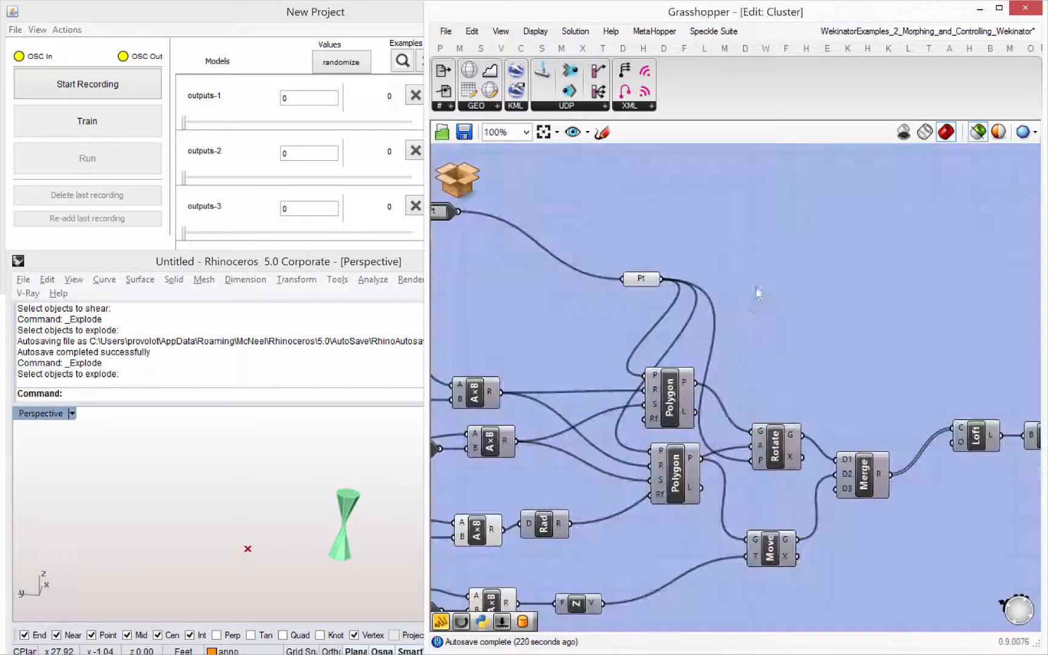
- Leave the cluster's editor for the main definition and reposition the Rhino window so the green training model shows clearly
{"action": "left_click", "coordinate": [468, 193]}
{"action": "left_click", "coordinate": [486, 240]}
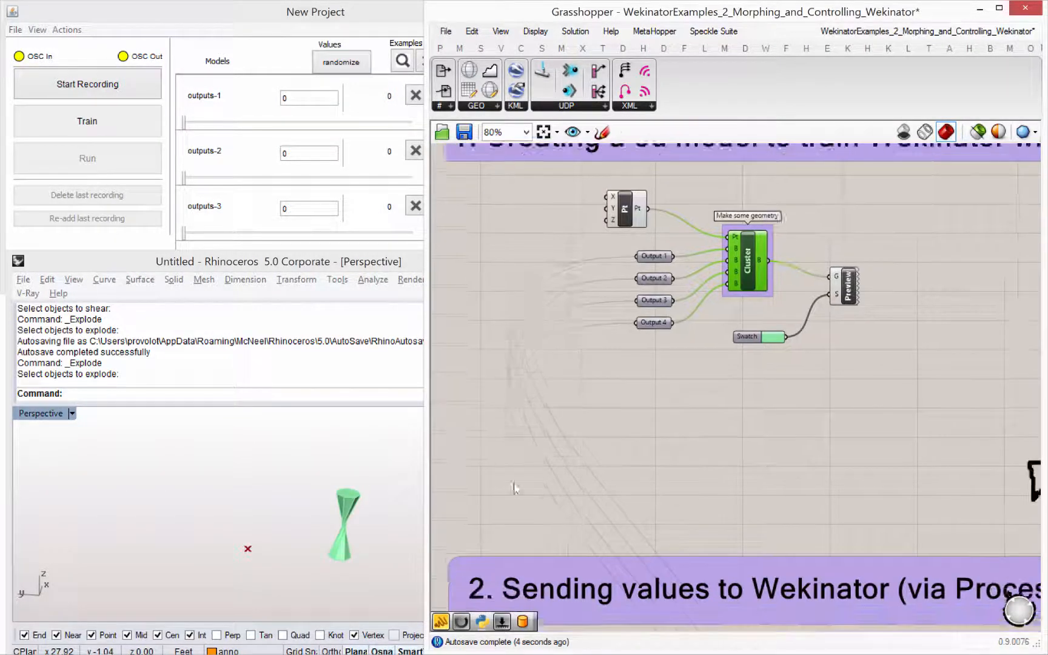
{"action": "right_click_drag", "start_coordinate": [293, 480], "coordinate": [233, 473], "text": "shift"}
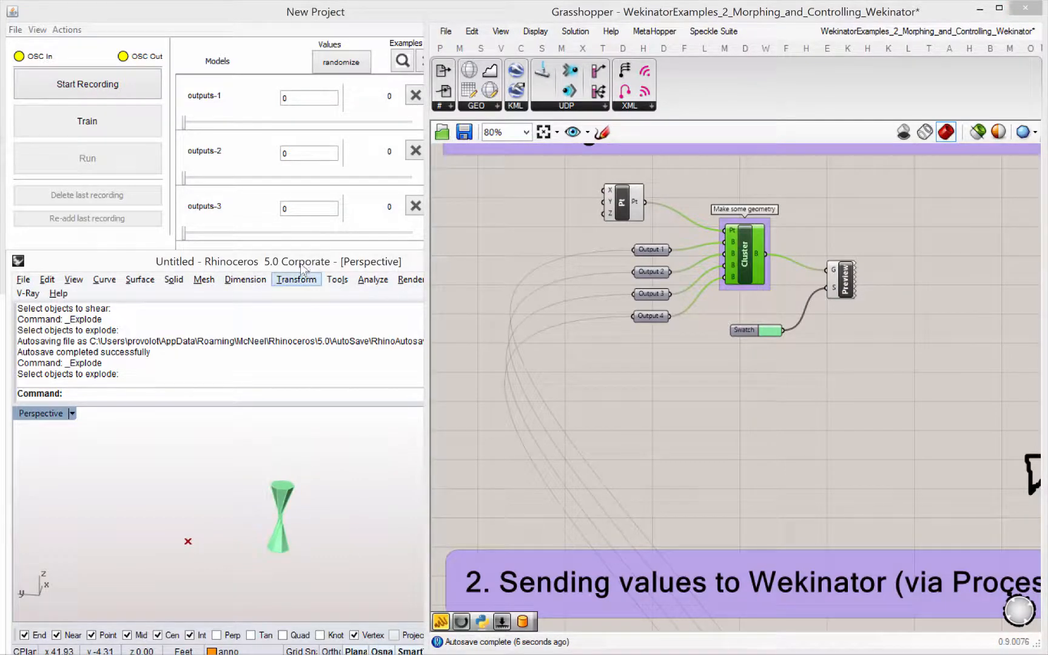
{"action": "left_click_drag", "start_coordinate": [273, 259], "coordinate": [234, 239]}
{"action": "right_click_drag", "start_coordinate": [766, 361], "coordinate": [758, 342]}
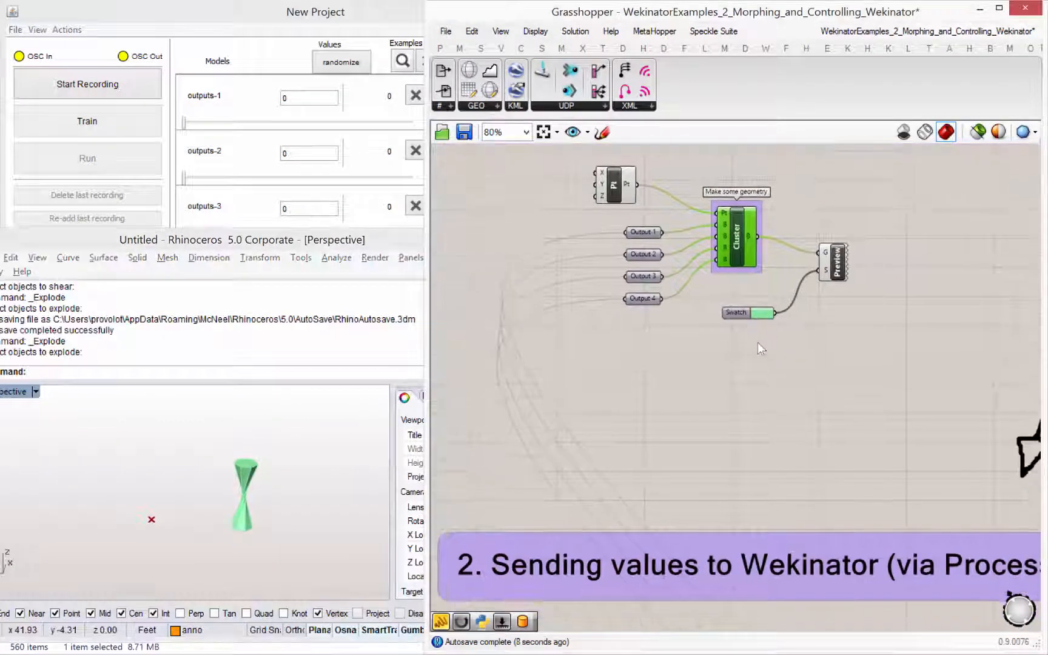
{"action": "right_click_drag", "start_coordinate": [721, 234], "coordinate": [647, 297]}
{"action": "left_click_drag", "start_coordinate": [667, 300], "coordinate": [666, 307]}
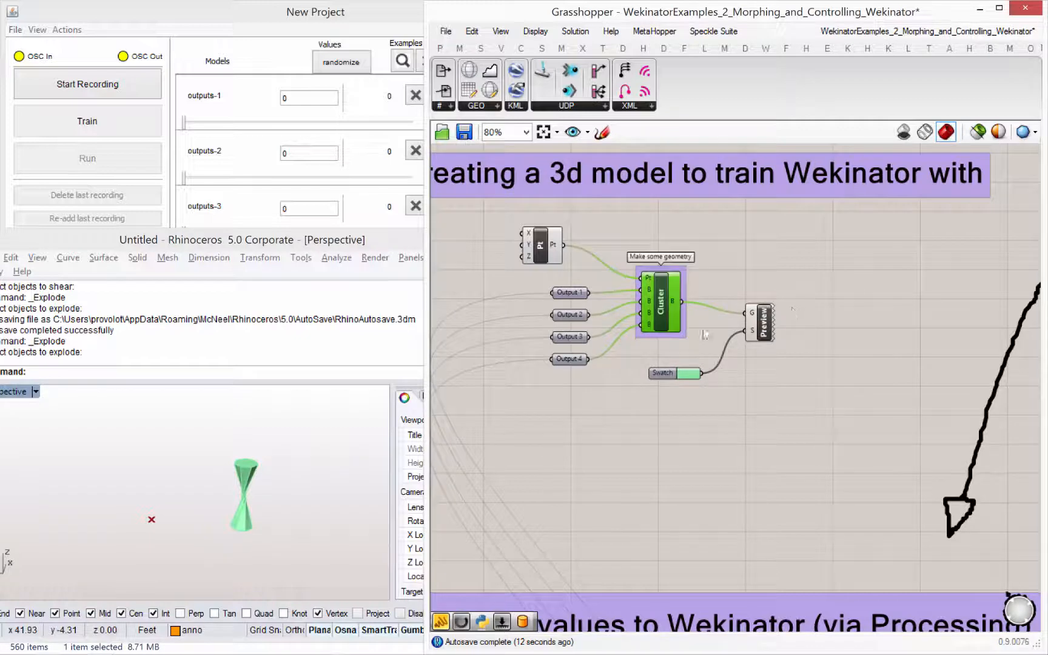
- Compare section 1 with the section 6 components that feed the four Wekinator outputs into the cluster and preview the predicted model
{"action": "scroll", "coordinate": [828, 332], "scroll_direction": "down", "scroll_amount": 4}
{"action": "right_click_drag", "start_coordinate": [901, 320], "coordinate": [658, 311]}
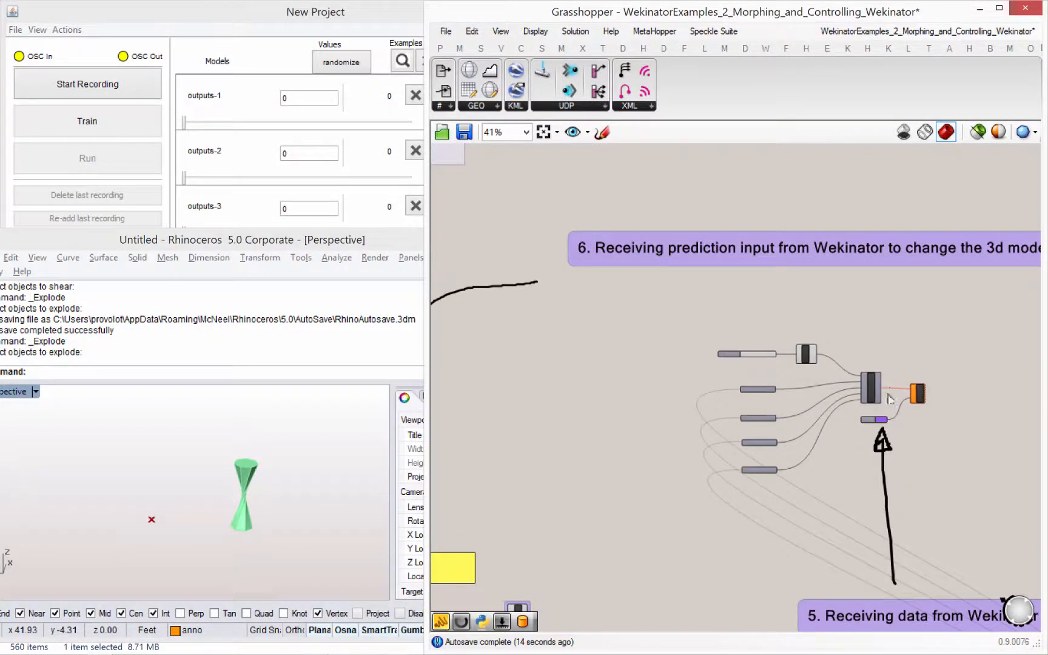
{"action": "scroll", "coordinate": [838, 379], "scroll_direction": "up", "scroll_amount": 4}
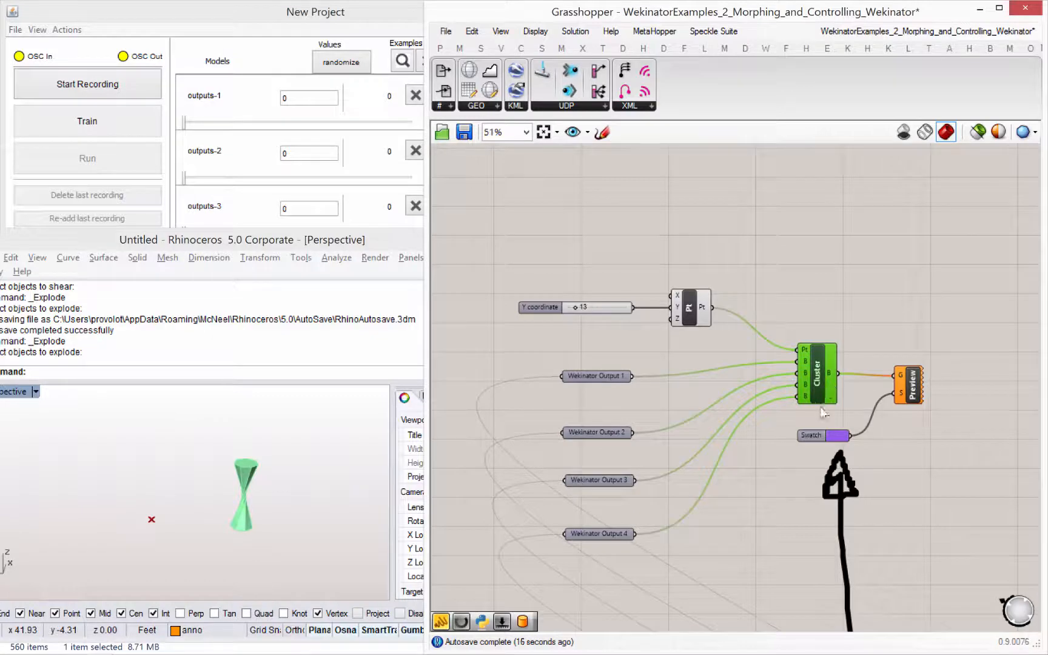
{"action": "scroll", "coordinate": [824, 411], "scroll_direction": "down", "scroll_amount": 2}
{"action": "right_click_drag", "start_coordinate": [576, 367], "coordinate": [861, 350]}
{"action": "right_click_drag", "start_coordinate": [514, 390], "coordinate": [973, 380]}
{"action": "right_click_drag", "start_coordinate": [868, 276], "coordinate": [542, 321]}
{"action": "right_click_drag", "start_coordinate": [719, 295], "coordinate": [583, 302]}
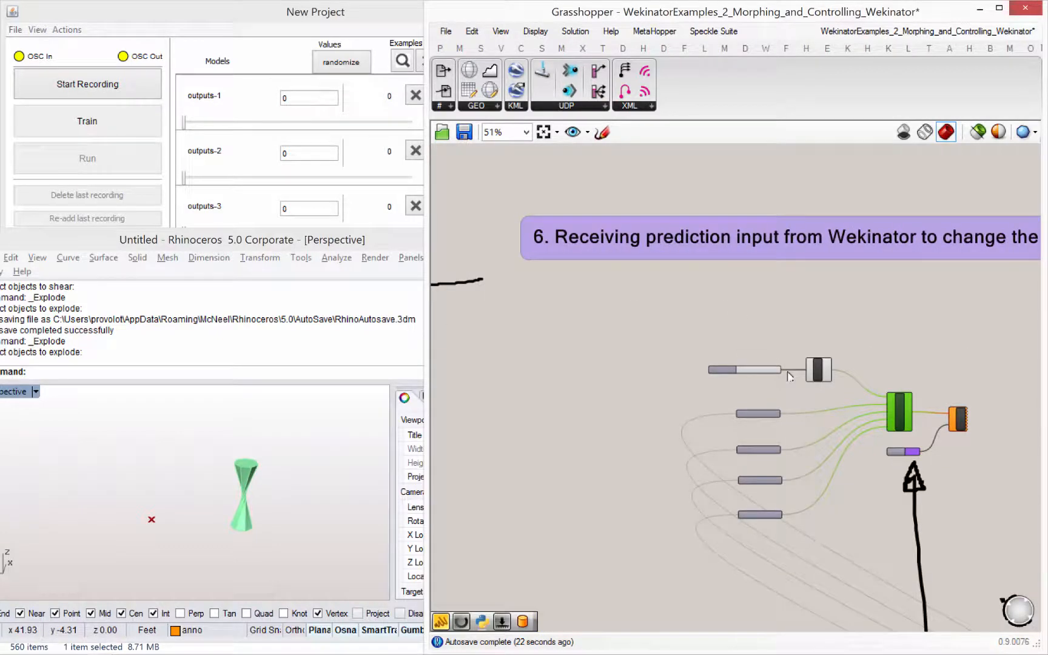
{"action": "right_click_drag", "start_coordinate": [761, 358], "coordinate": [739, 349]}
{"action": "right_click_drag", "start_coordinate": [809, 327], "coordinate": [768, 321]}
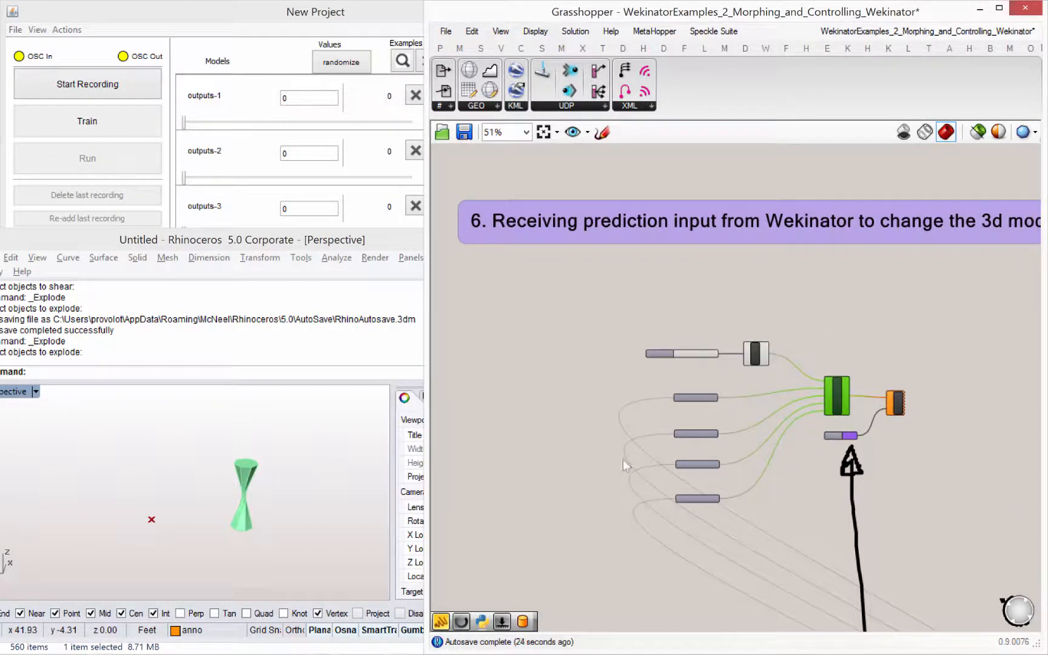
- Examine the input slider and four output sliders in section 2, tracing how Output 1 connects to the training model
{"action": "right_click_drag", "start_coordinate": [568, 381], "coordinate": [849, 325]}
{"action": "right_click_drag", "start_coordinate": [639, 369], "coordinate": [984, 333]}
{"action": "right_click_drag", "start_coordinate": [635, 276], "coordinate": [657, 318]}
{"action": "right_click_drag", "start_coordinate": [672, 478], "coordinate": [687, 352]}
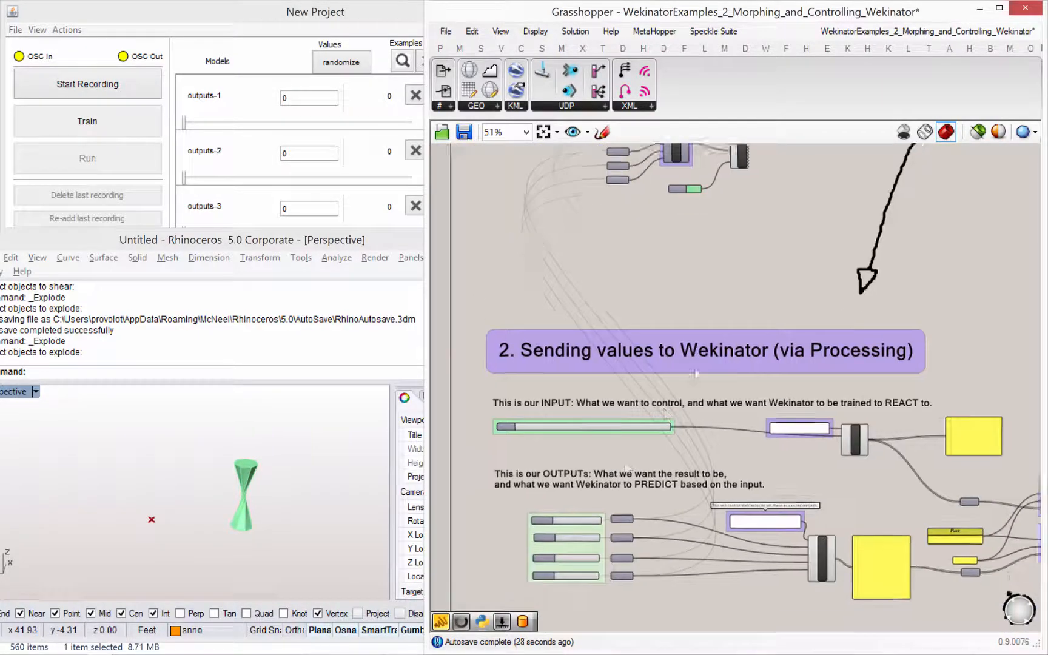
{"action": "right_click_drag", "start_coordinate": [609, 483], "coordinate": [642, 434]}
{"action": "scroll", "coordinate": [606, 482], "scroll_direction": "up", "scroll_amount": 5}
{"action": "left_click", "coordinate": [721, 476]}
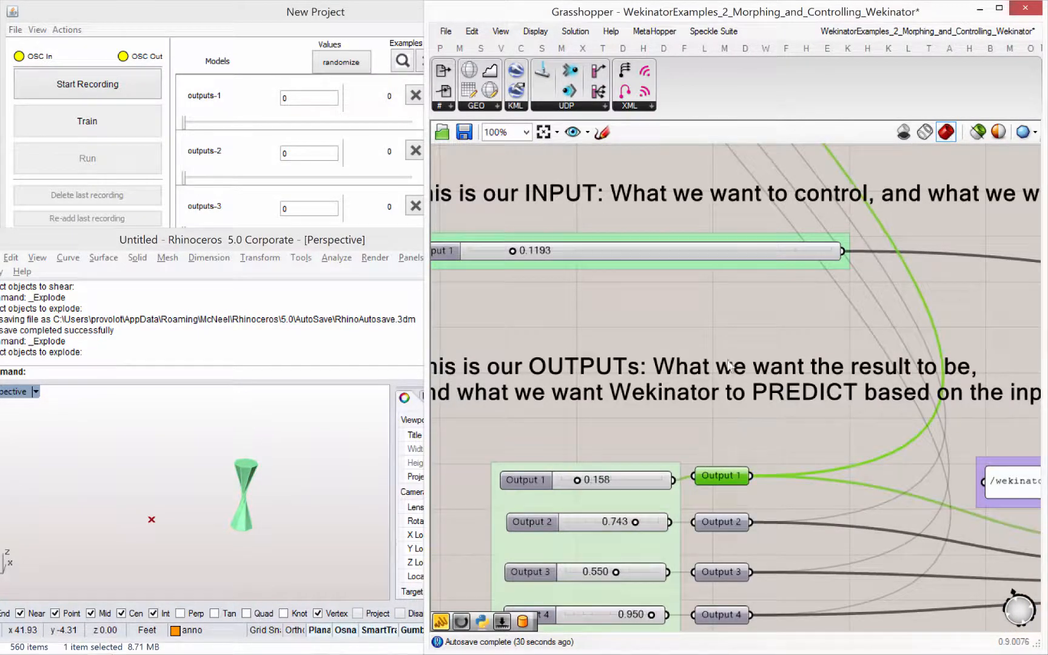
{"action": "scroll", "coordinate": [726, 367], "scroll_direction": "down", "scroll_amount": 7}
{"action": "scroll", "coordinate": [698, 515], "scroll_direction": "up", "scroll_amount": 8}
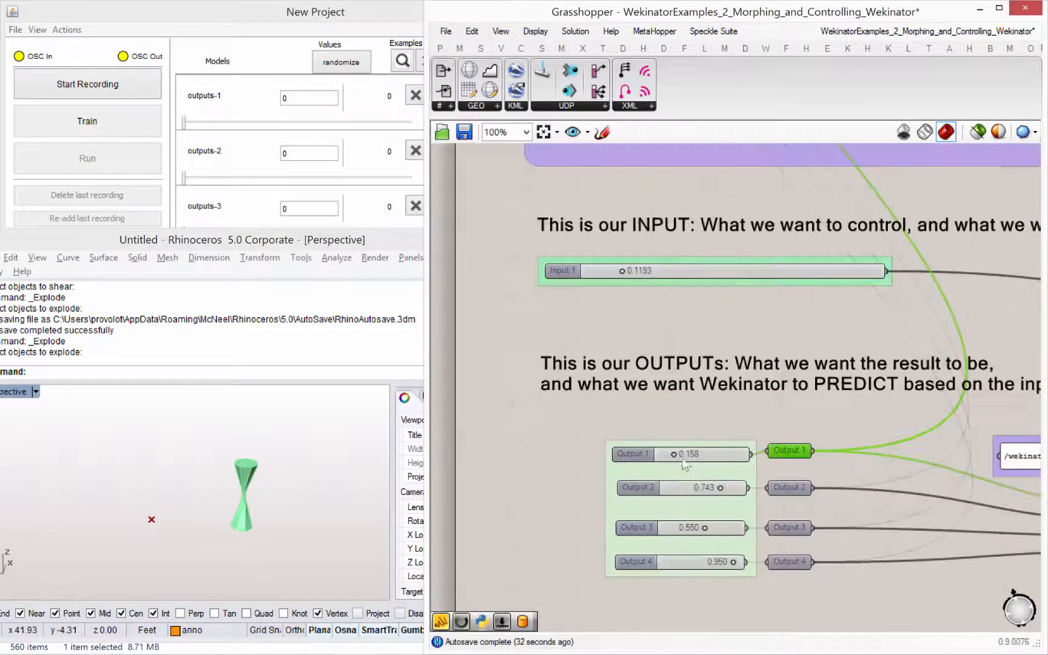
- Set the Output 1 slider to 0.100 and Output 2 to 0.570 to try morphing the training model
{"action": "mouse_move", "coordinate": [674, 425]}
{"action": "left_mouse_down"}
{"action": "mouse_move", "coordinate": [703, 426]}
{"action": "mouse_move", "coordinate": [655, 426]}
{"action": "left_mouse_up"}
{"action": "right_click_drag", "start_coordinate": [252, 492], "coordinate": [253, 491]}
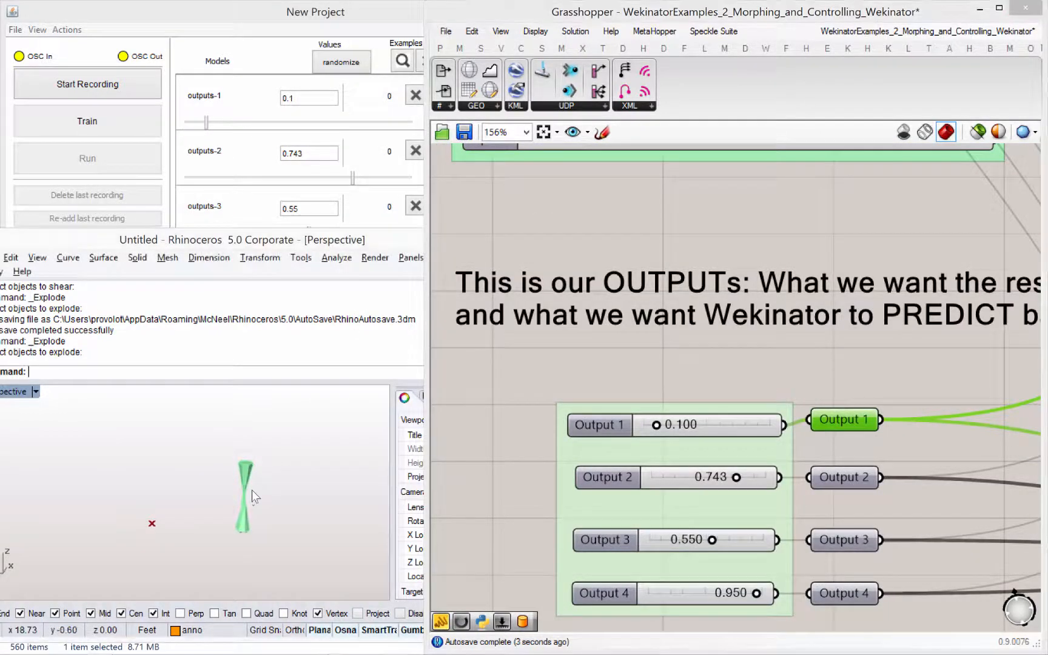
{"action": "left_click_drag", "start_coordinate": [736, 478], "coordinate": [715, 484]}
{"action": "scroll", "coordinate": [722, 339], "scroll_direction": "down", "scroll_amount": 3}
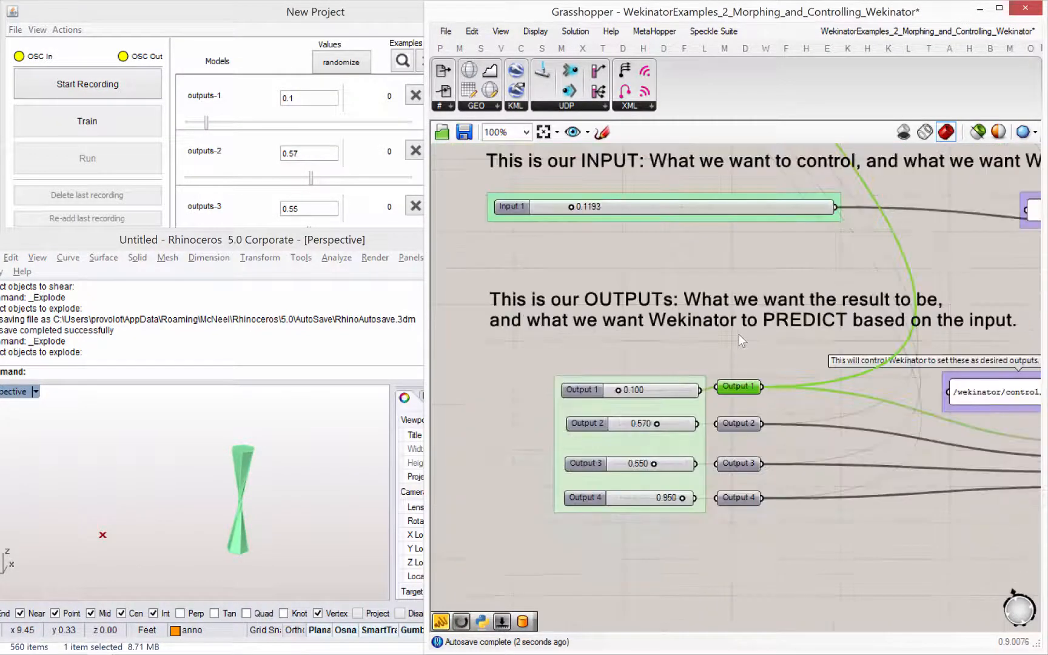
{"action": "right_click_drag", "start_coordinate": [739, 335], "coordinate": [718, 349]}
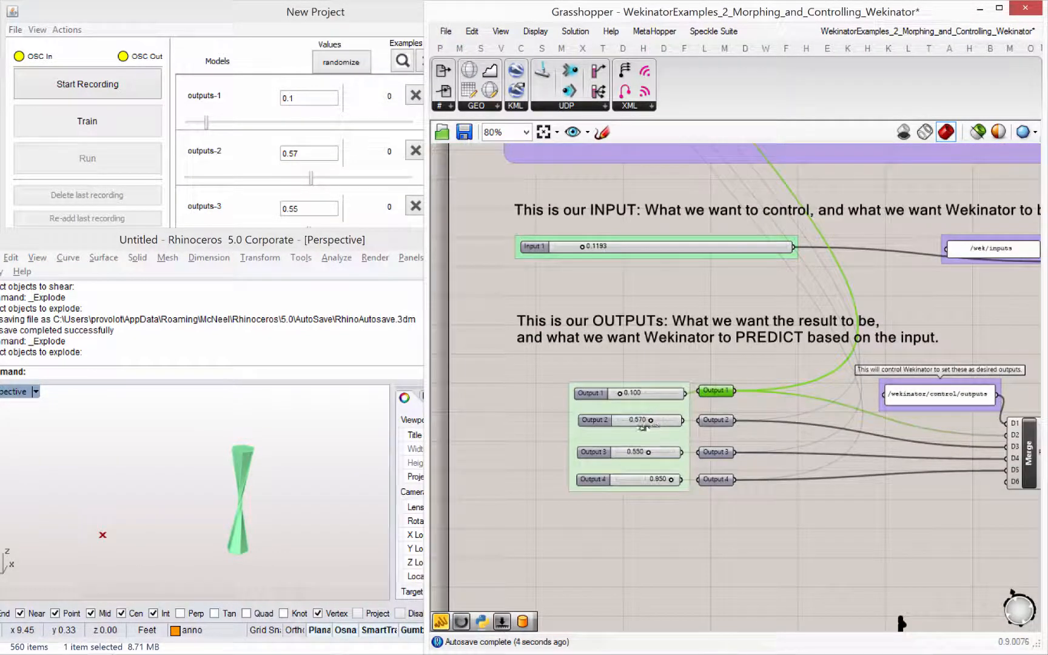
- Try another model shape by setting Output 2 to 0.445, Output 3 to 0.338, Output 4 to 0.125 and Input 1 to 0.0345
{"action": "left_click_drag", "start_coordinate": [643, 426], "coordinate": [684, 430]}
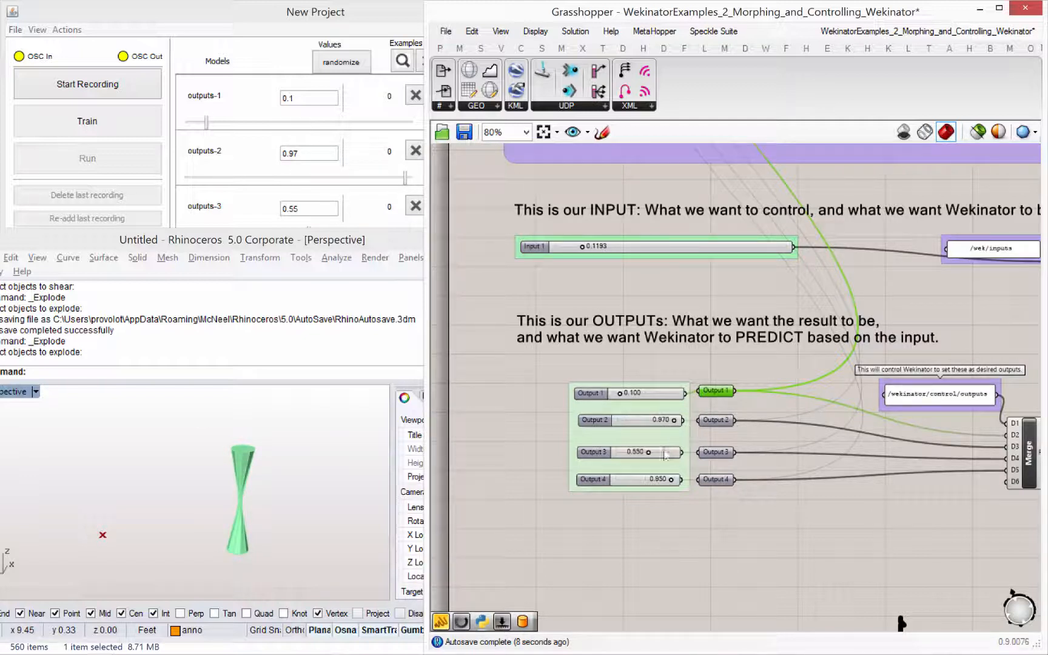
{"action": "left_click_drag", "start_coordinate": [631, 458], "coordinate": [635, 460]}
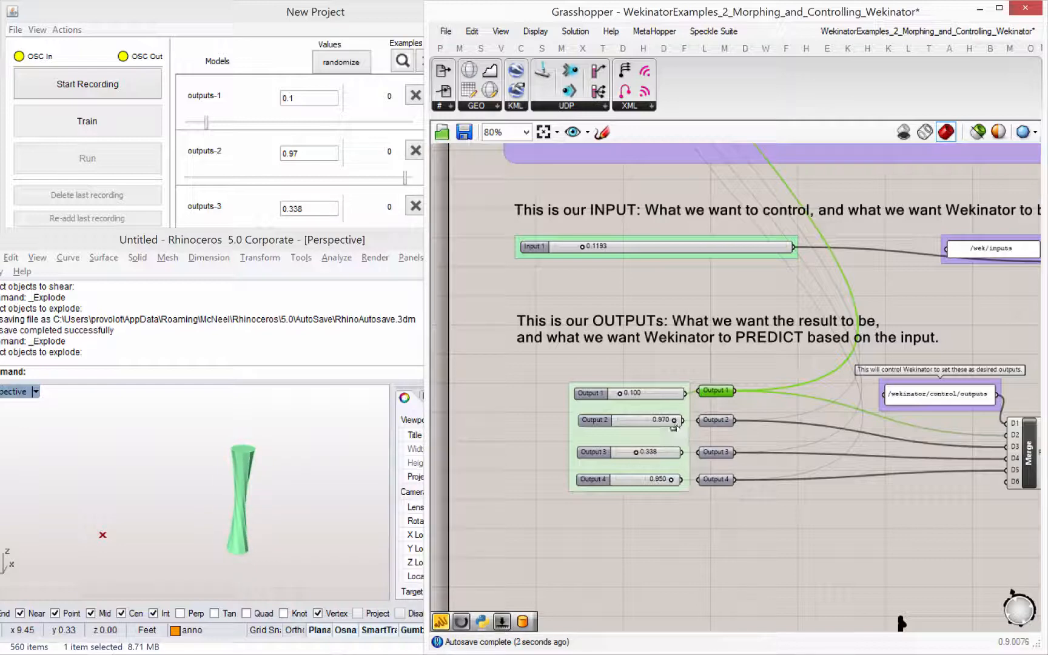
{"action": "left_click_drag", "start_coordinate": [674, 421], "coordinate": [663, 421]}
{"action": "right_click_drag", "start_coordinate": [661, 330], "coordinate": [614, 377]}
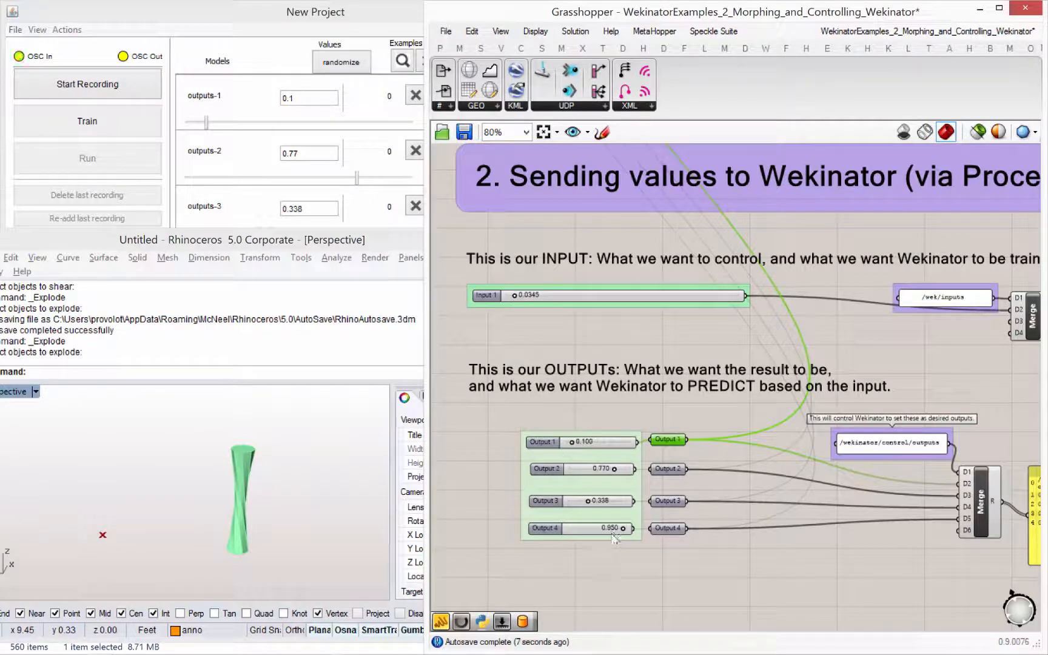
{"action": "left_click_drag", "start_coordinate": [617, 531], "coordinate": [575, 529]}
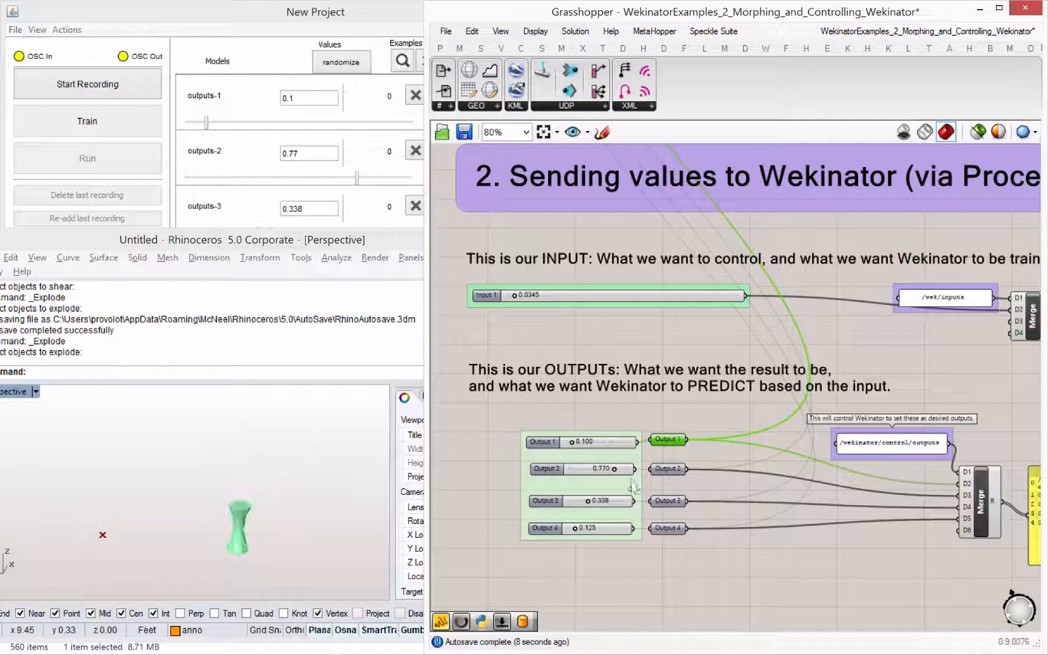
{"action": "left_click_drag", "start_coordinate": [597, 475], "coordinate": [596, 475]}
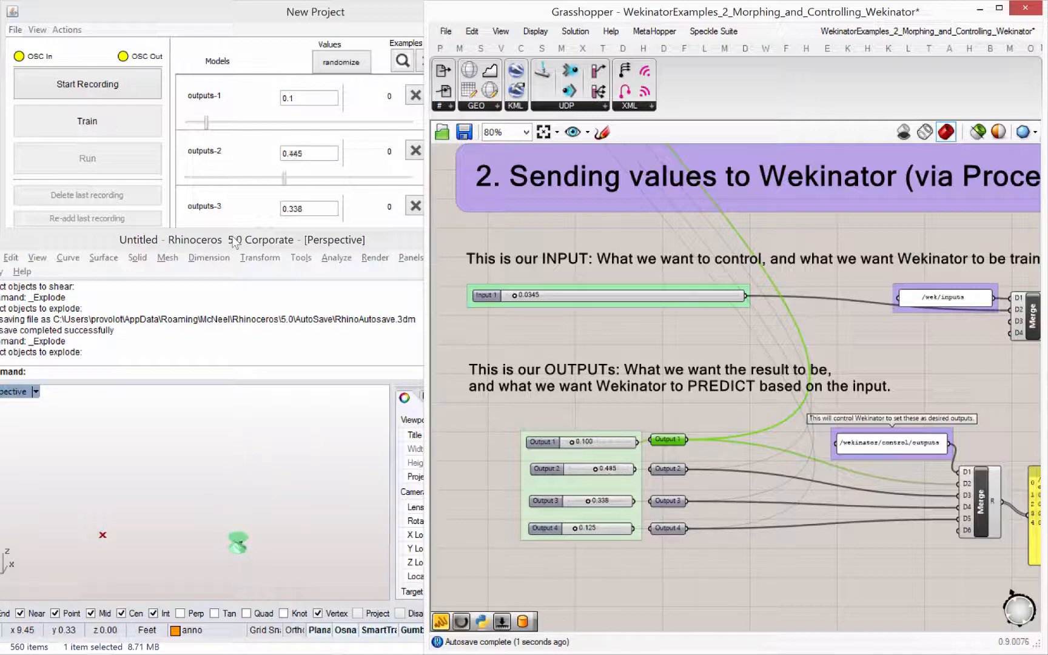
- Move the Rhino window up over Wekinator and bring the morphed model into close view
{"action": "left_click_drag", "start_coordinate": [232, 237], "coordinate": [1, 184]}
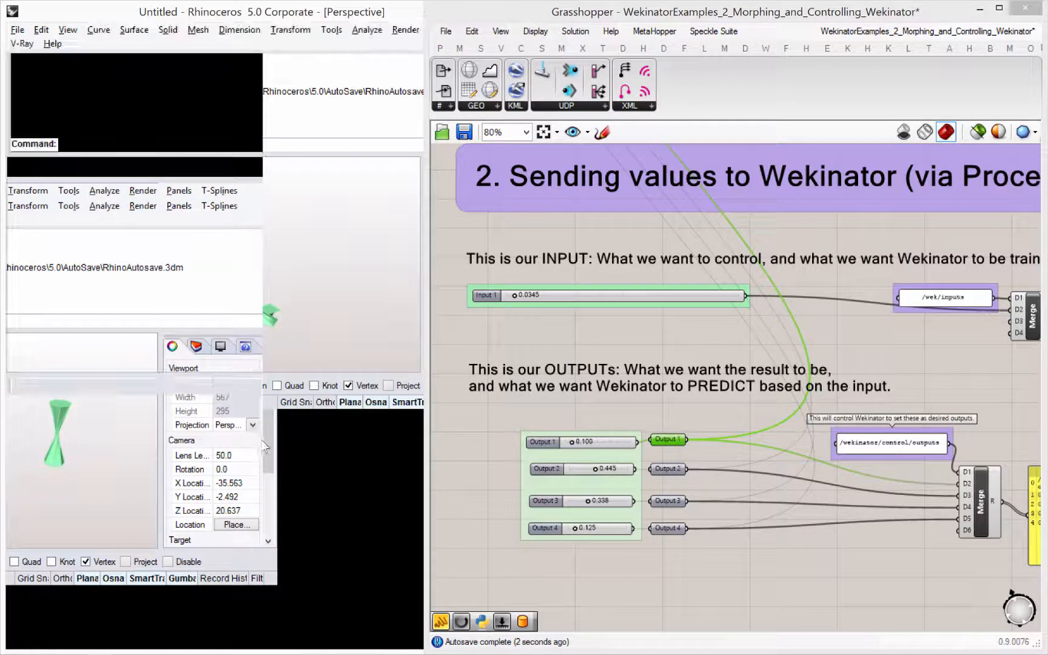
{"action": "right_click_drag", "start_coordinate": [316, 487], "coordinate": [265, 489], "text": "shift"}
{"action": "scroll", "coordinate": [266, 487], "scroll_direction": "up", "scroll_amount": 8}
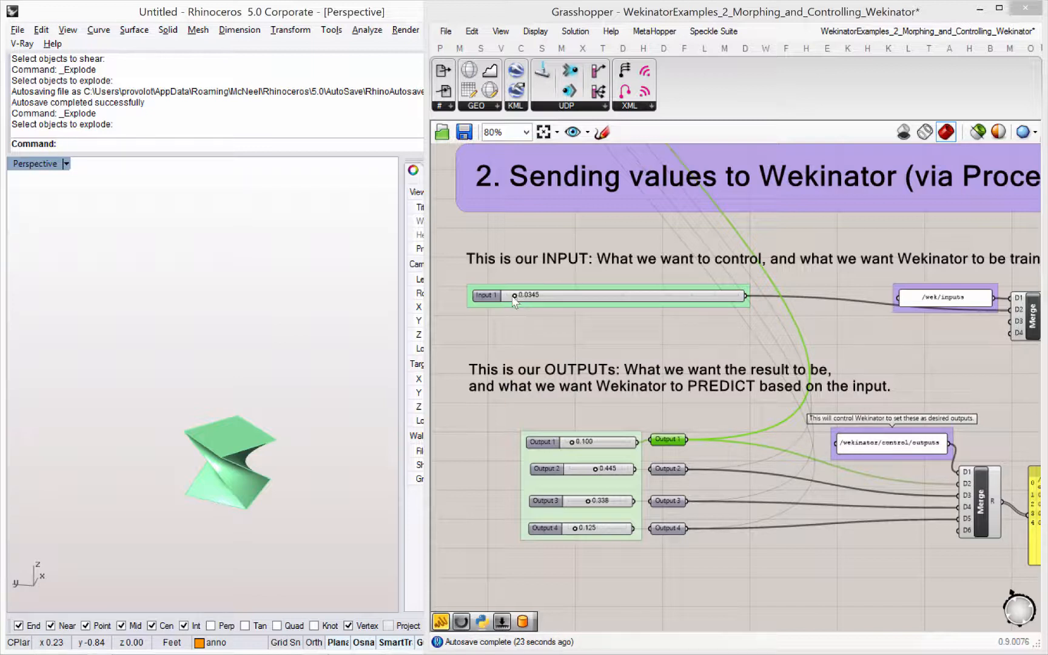
- Set Outputs 1 to 4 to 0.303, 0.833, 0.026 and 0.075, and Input 1 to 0.0000, as the first training pose
{"action": "left_click_drag", "start_coordinate": [515, 296], "coordinate": [521, 296]}
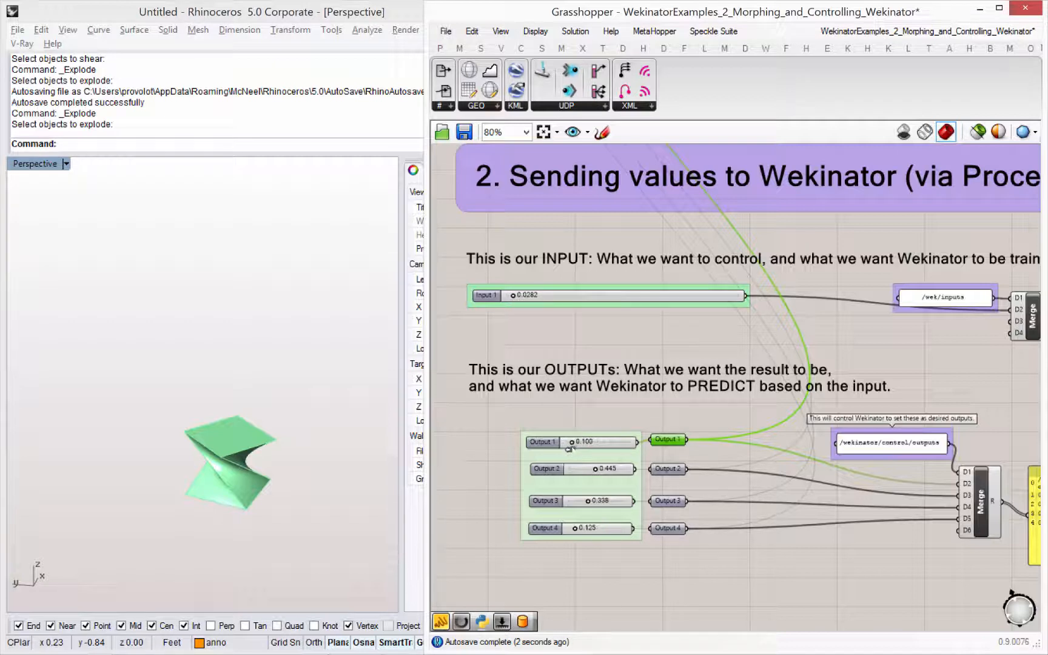
{"action": "mouse_move", "coordinate": [569, 449]}
{"action": "left_mouse_down"}
{"action": "mouse_move", "coordinate": [586, 473]}
{"action": "mouse_move", "coordinate": [609, 473]}
{"action": "mouse_move", "coordinate": [601, 447]}
{"action": "mouse_move", "coordinate": [586, 447]}
{"action": "left_mouse_up"}
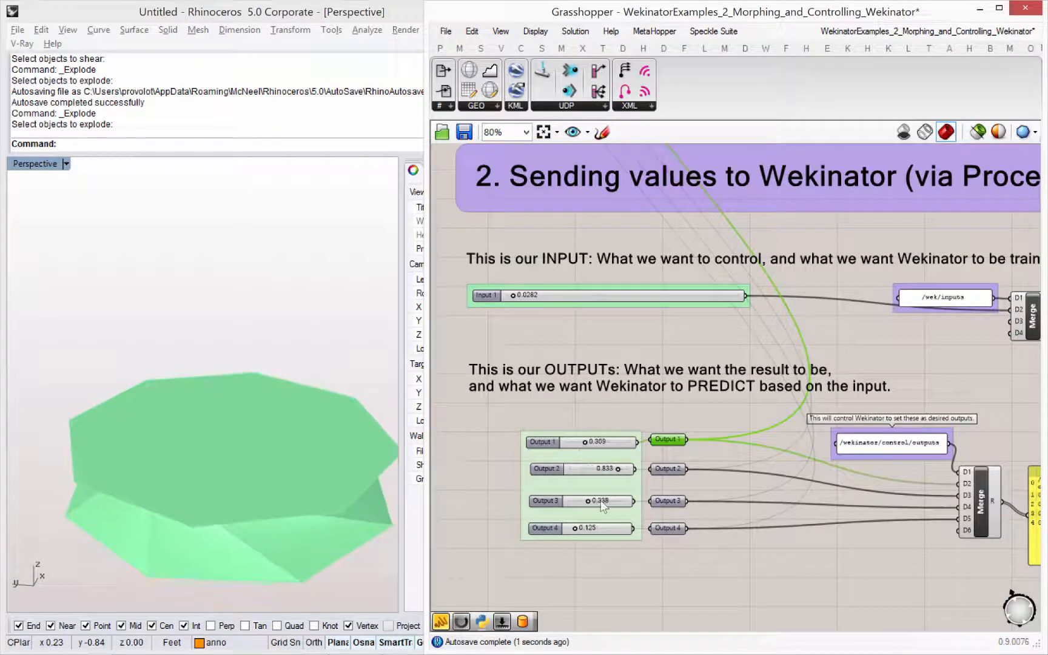
{"action": "left_click_drag", "start_coordinate": [586, 505], "coordinate": [575, 532]}
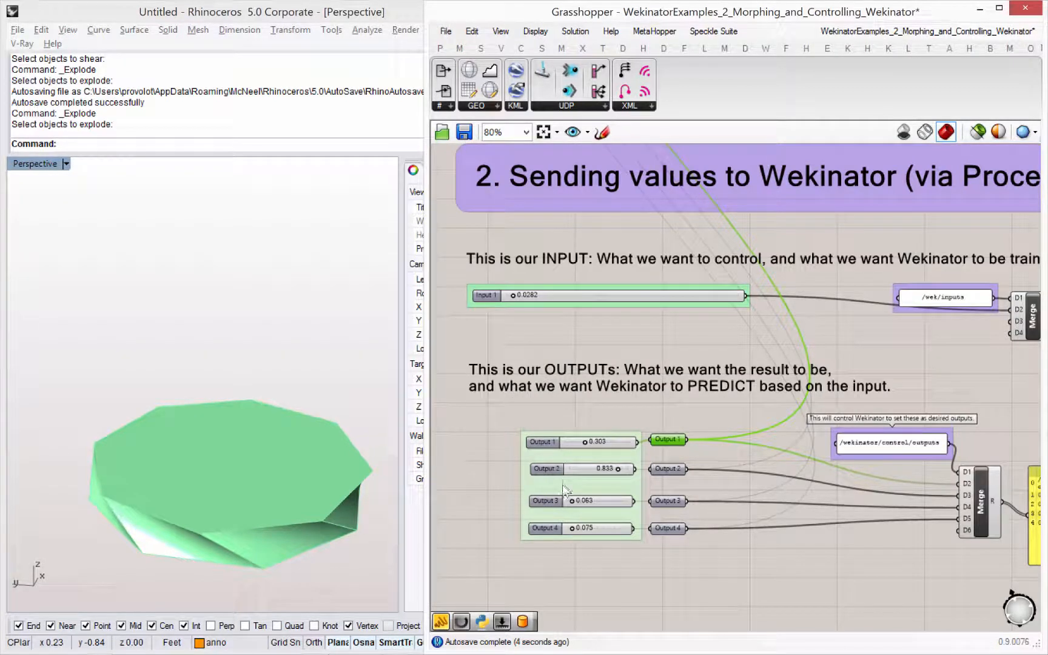
{"action": "left_click_drag", "start_coordinate": [570, 504], "coordinate": [569, 504]}
{"action": "right_click_drag", "start_coordinate": [160, 376], "coordinate": [137, 370]}
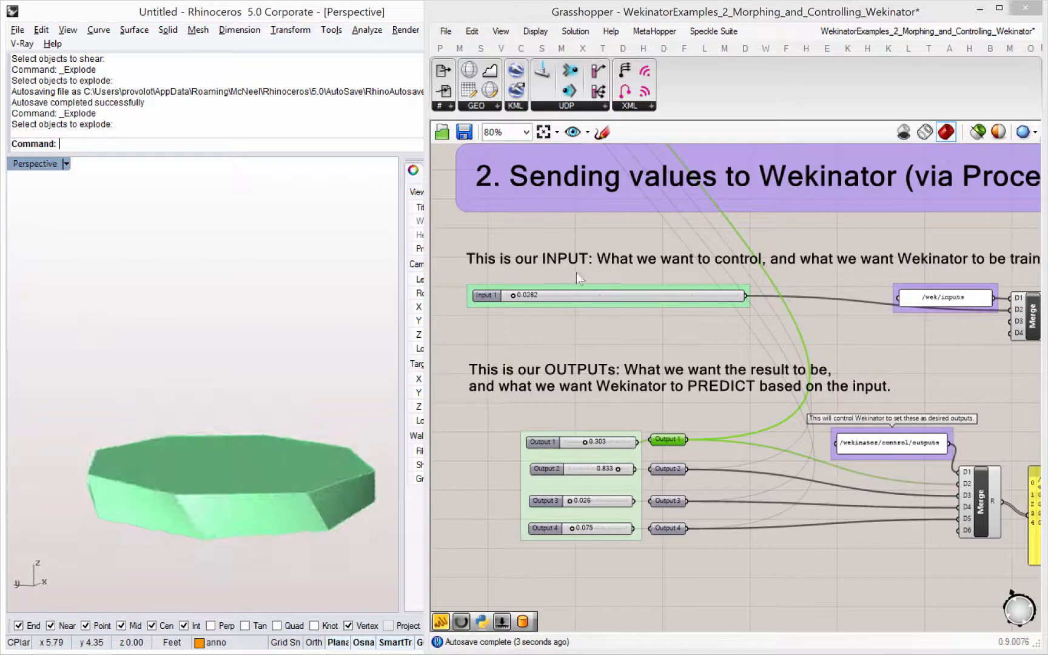
{"action": "mouse_move", "coordinate": [514, 302]}
{"action": "left_mouse_down"}
{"action": "mouse_move", "coordinate": [704, 298]}
{"action": "mouse_move", "coordinate": [506, 300]}
{"action": "left_mouse_up"}
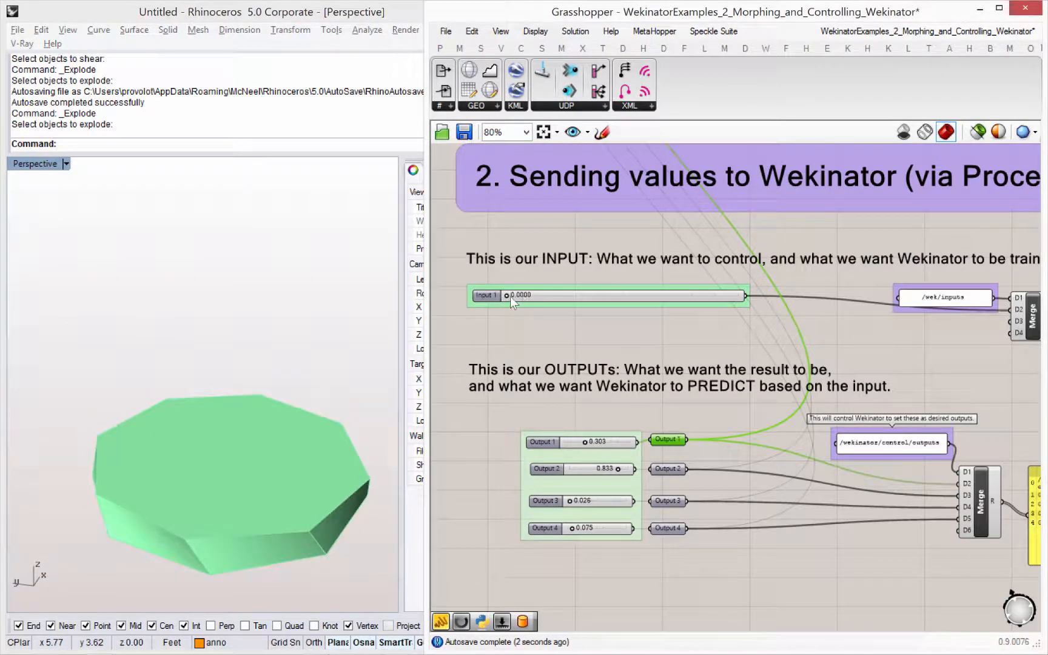
- Trace the input and output values through the Merge components and text panels to the UDP senders, selecting the /wekinator/control/outputs message chain
{"action": "right_click_drag", "start_coordinate": [714, 353], "coordinate": [684, 330]}
{"action": "right_click_drag", "start_coordinate": [666, 405], "coordinate": [587, 399]}
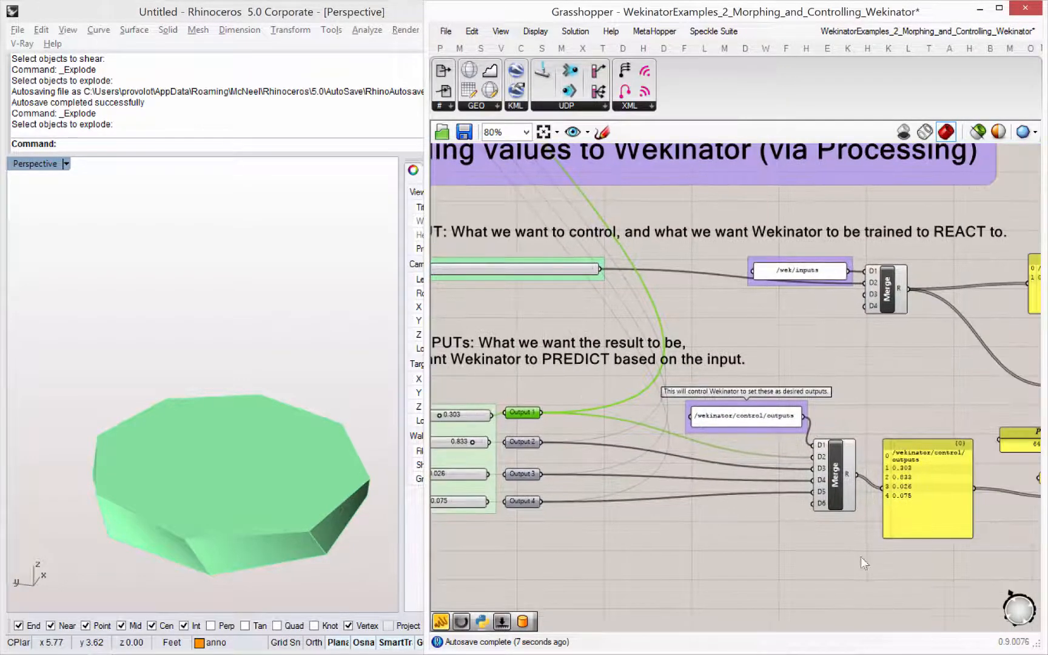
{"action": "left_click_drag", "start_coordinate": [901, 564], "coordinate": [742, 414]}
{"action": "right_click_drag", "start_coordinate": [904, 406], "coordinate": [745, 381]}
{"action": "left_click", "coordinate": [746, 381]}
{"action": "right_click_drag", "start_coordinate": [750, 523], "coordinate": [629, 537]}
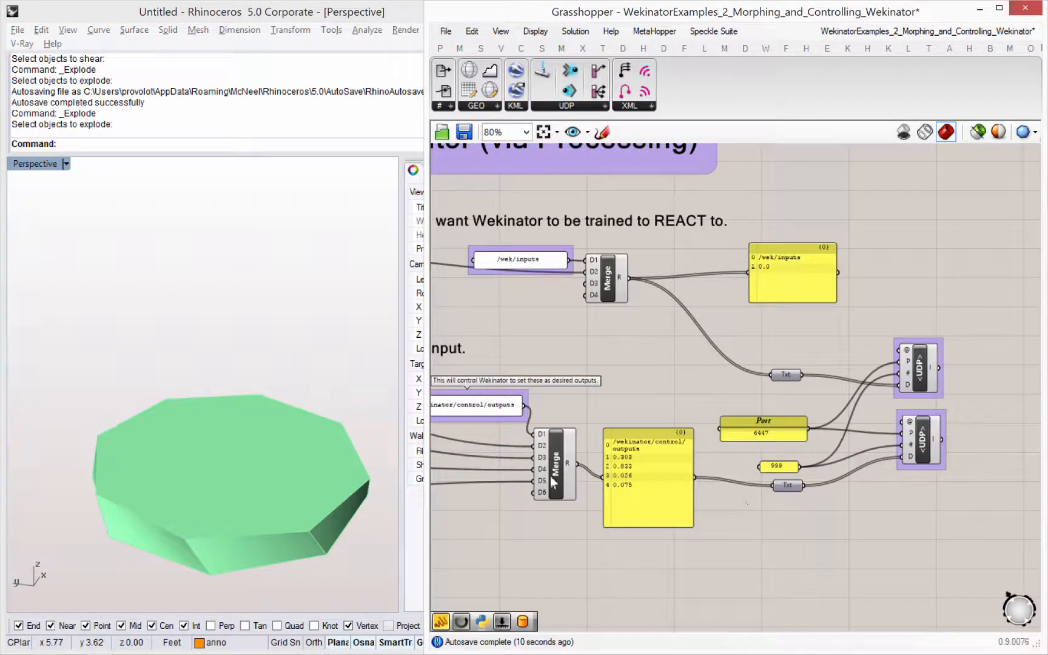
{"action": "left_click_drag", "start_coordinate": [661, 569], "coordinate": [479, 389]}
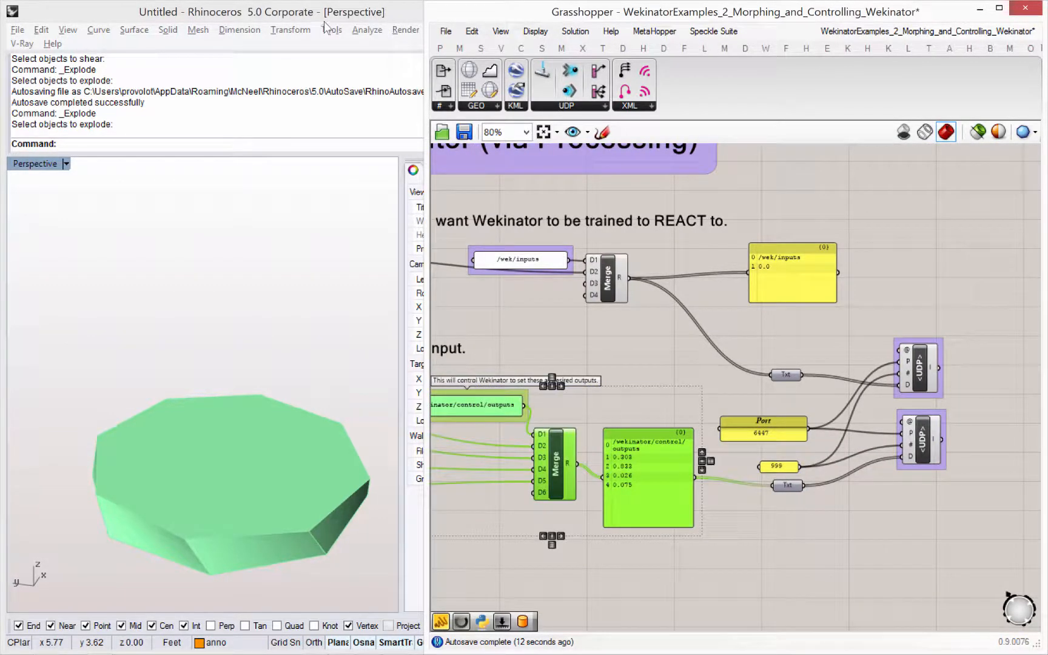
- Move the Rhino window down to uncover Wekinator and select the four output sliders in section 2 for comparison with its model values
{"action": "left_click_drag", "start_coordinate": [321, 23], "coordinate": [324, 244]}
{"action": "right_click_drag", "start_coordinate": [580, 402], "coordinate": [696, 411]}
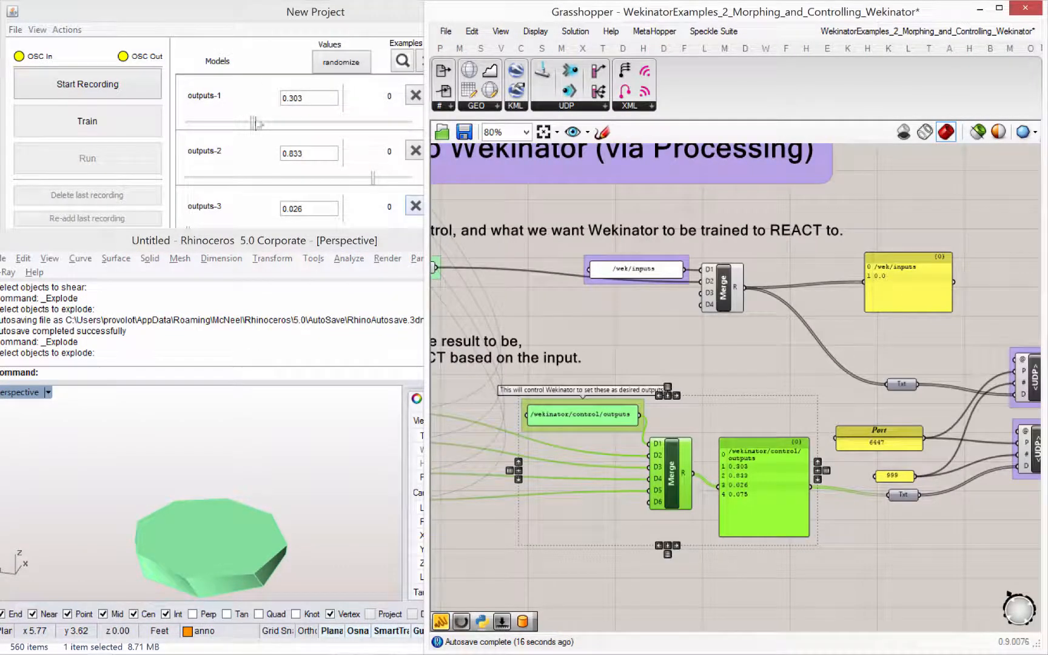
{"action": "right_click_drag", "start_coordinate": [727, 336], "coordinate": [855, 329]}
{"action": "right_click_drag", "start_coordinate": [477, 393], "coordinate": [594, 400]}
{"action": "left_click_drag", "start_coordinate": [520, 418], "coordinate": [520, 419]}
{"action": "left_click_drag", "start_coordinate": [641, 547], "coordinate": [507, 397]}
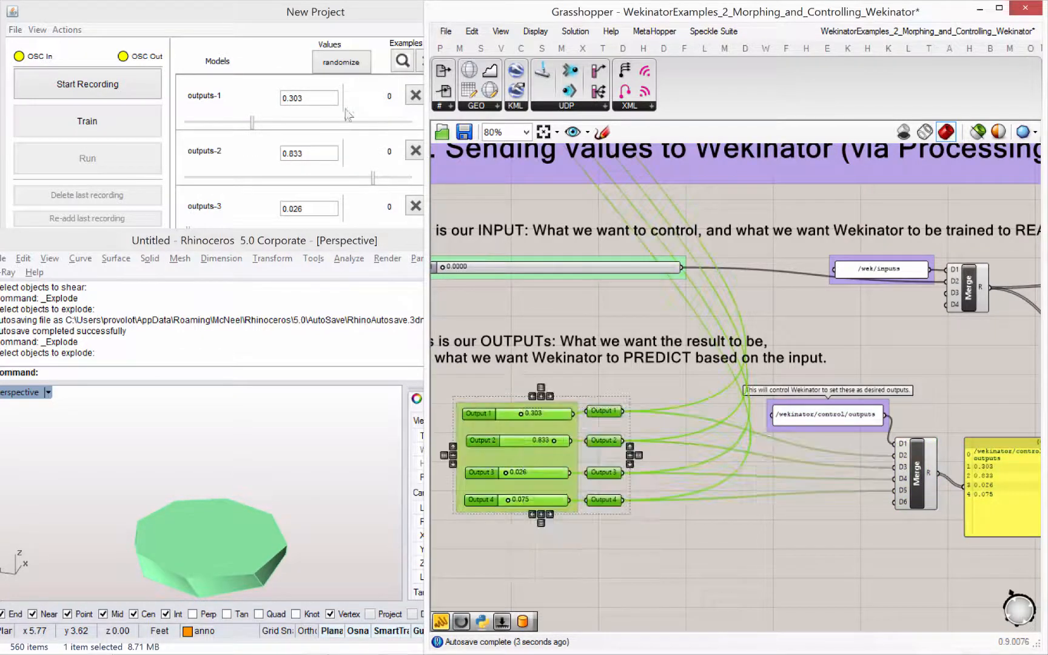
- Narrow the Wekinator and Grasshopper windows to rearrange the workspace, keeping the whole of section 2 in view
{"action": "left_click", "coordinate": [279, 47]}
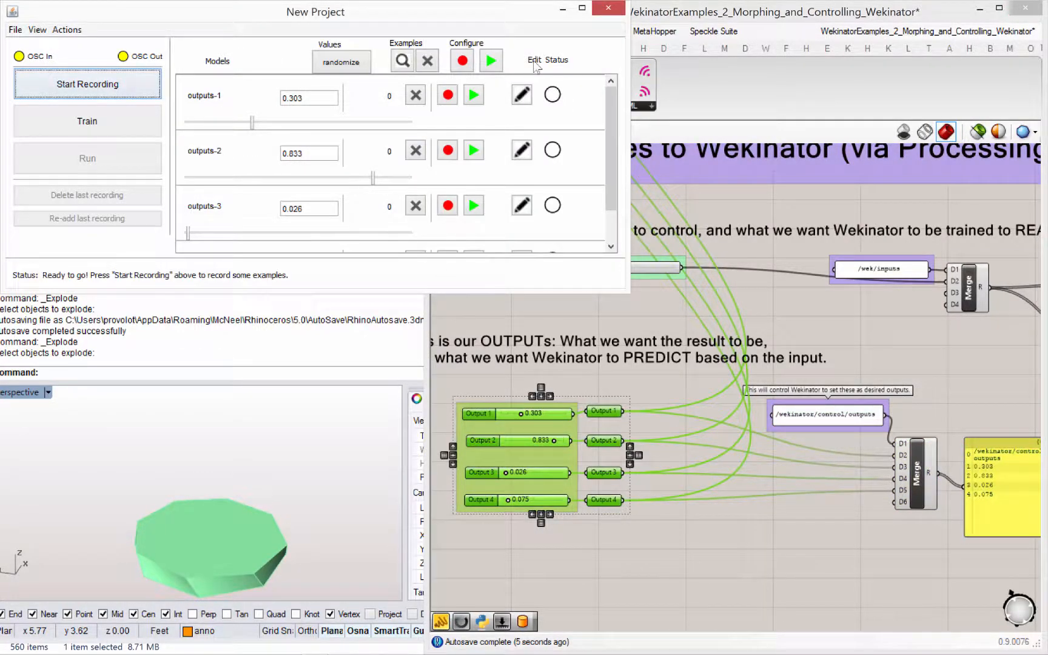
{"action": "left_click_drag", "start_coordinate": [568, 274], "coordinate": [418, 228]}
{"action": "left_click", "coordinate": [566, 294]}
{"action": "scroll", "coordinate": [566, 294], "scroll_direction": "down", "scroll_amount": 5}
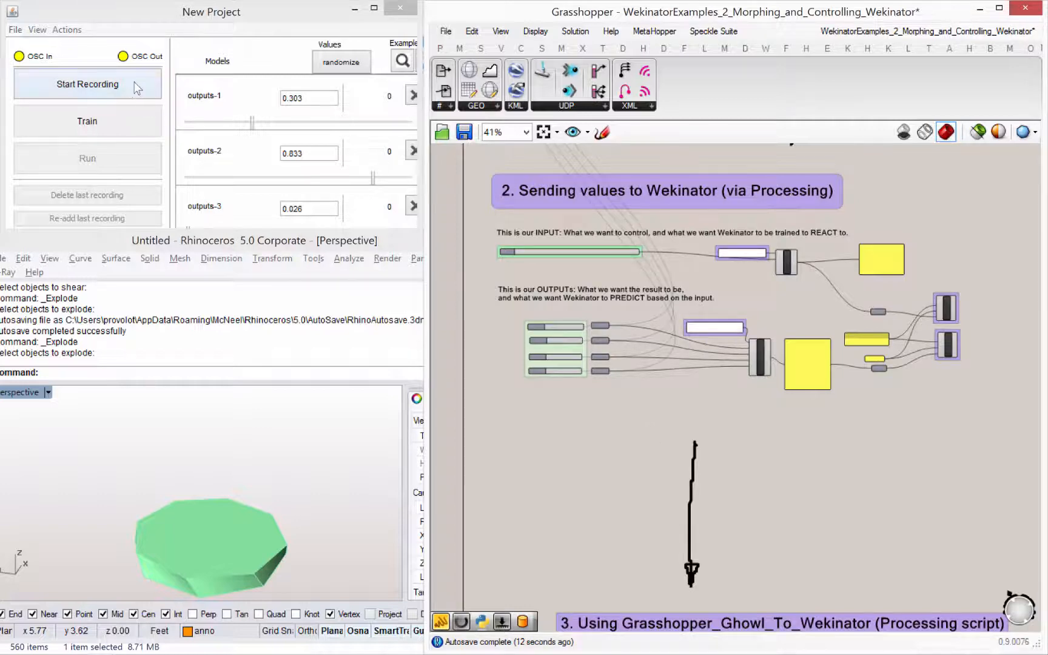
{"action": "left_click", "coordinate": [159, 75]}
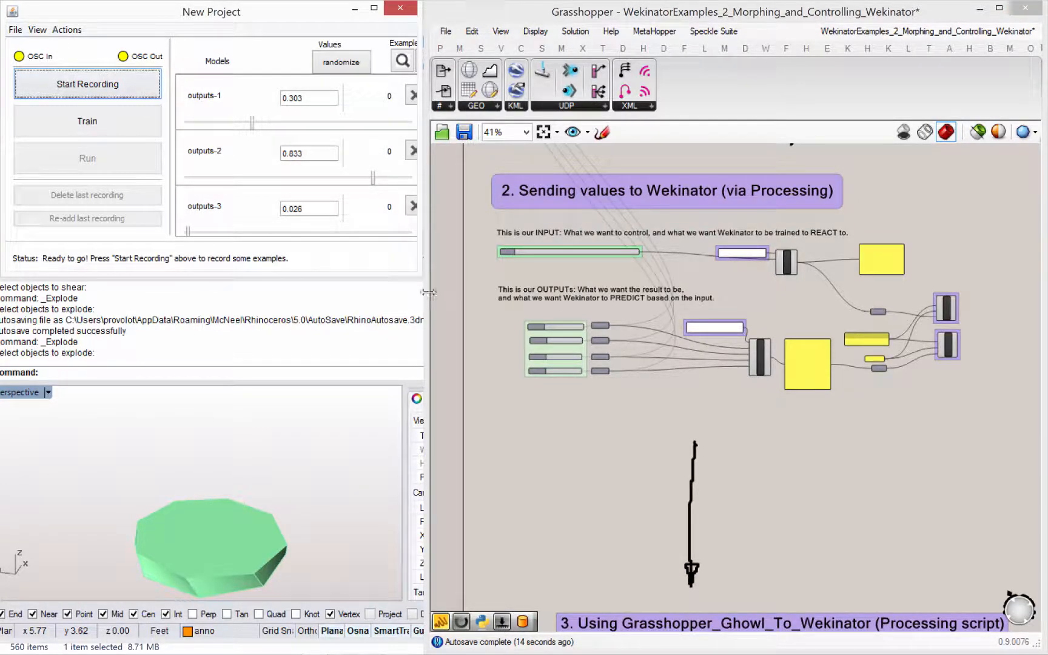
{"action": "left_click_drag", "start_coordinate": [428, 292], "coordinate": [492, 292]}
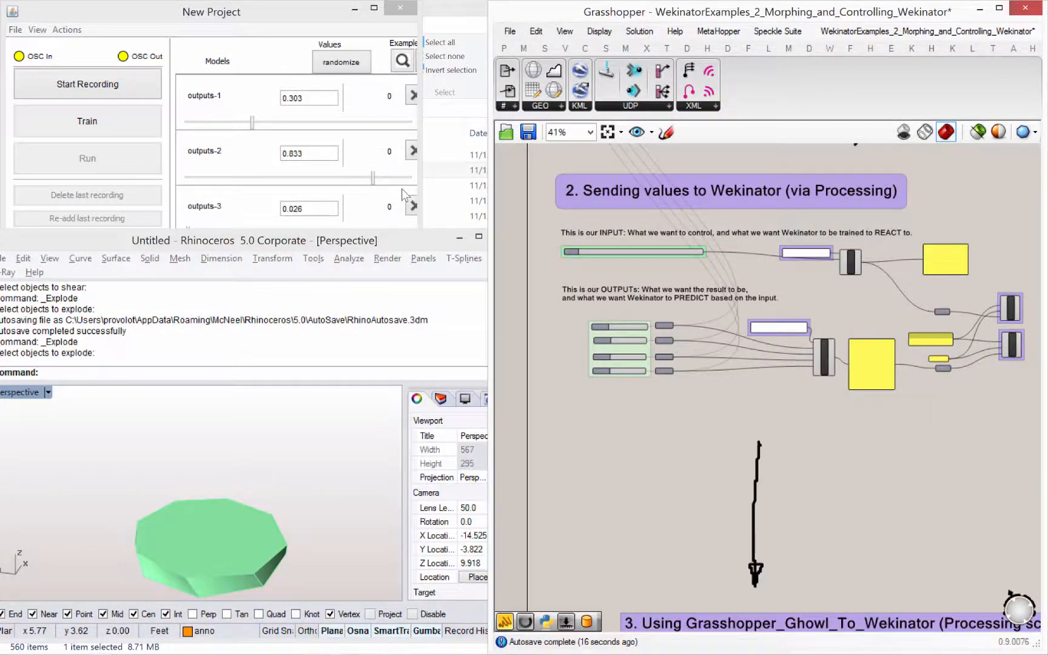
- Enlarge the Wekinator window until all four output models and their record and run controls are visible
{"action": "left_click", "coordinate": [405, 196]}
{"action": "left_click_drag", "start_coordinate": [419, 273], "coordinate": [494, 352]}
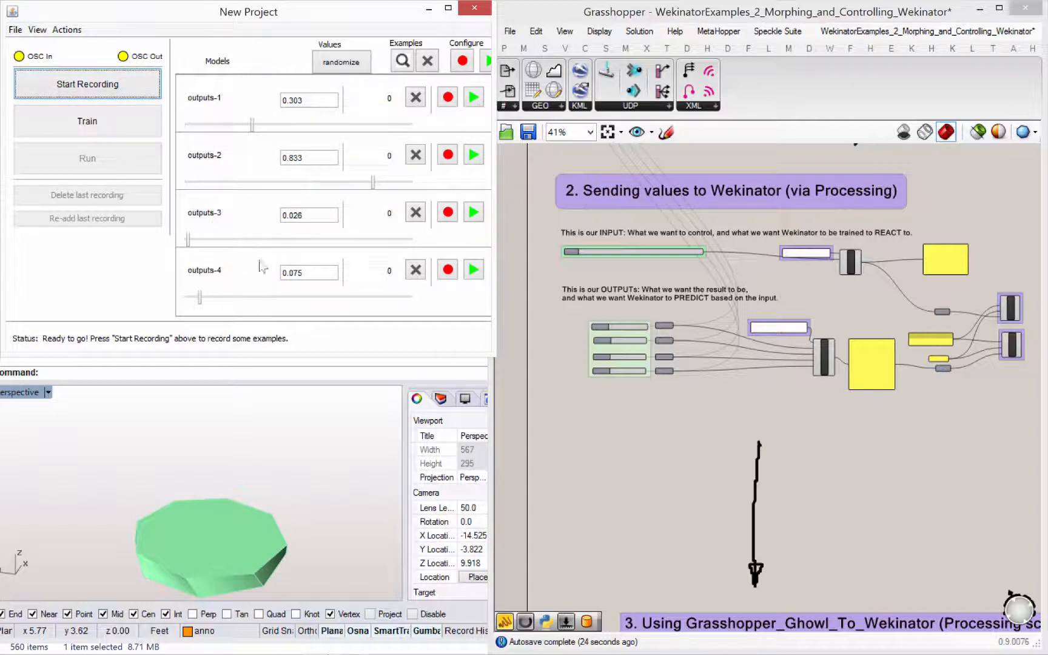
{"action": "left_click", "coordinate": [659, 362]}
{"action": "scroll", "coordinate": [666, 386], "scroll_direction": "up", "scroll_amount": 2}
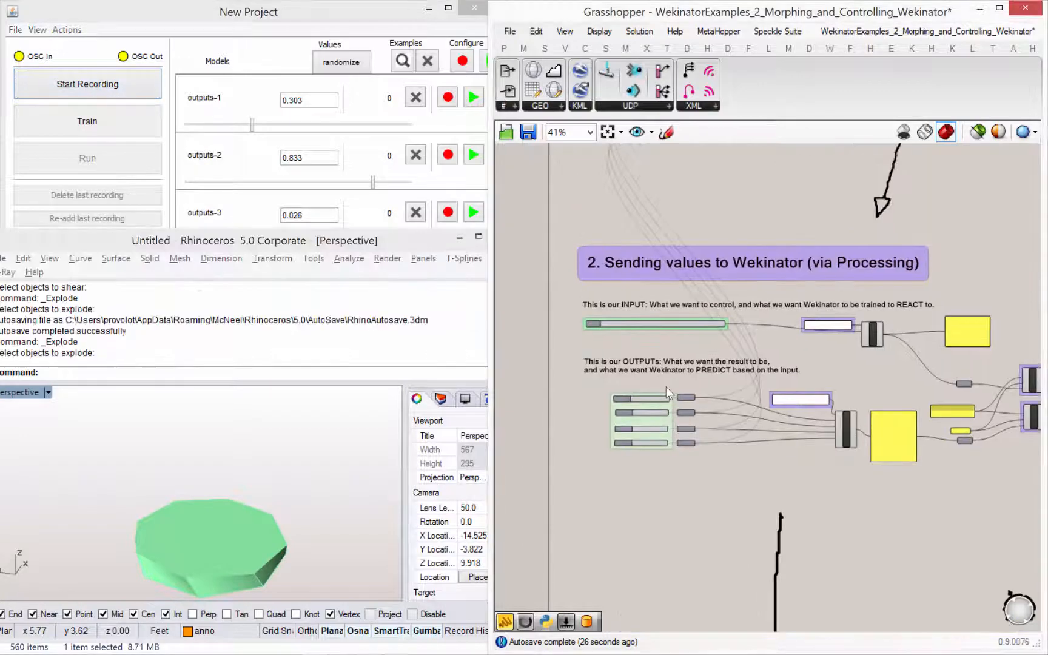
{"action": "left_click", "coordinate": [228, 65]}
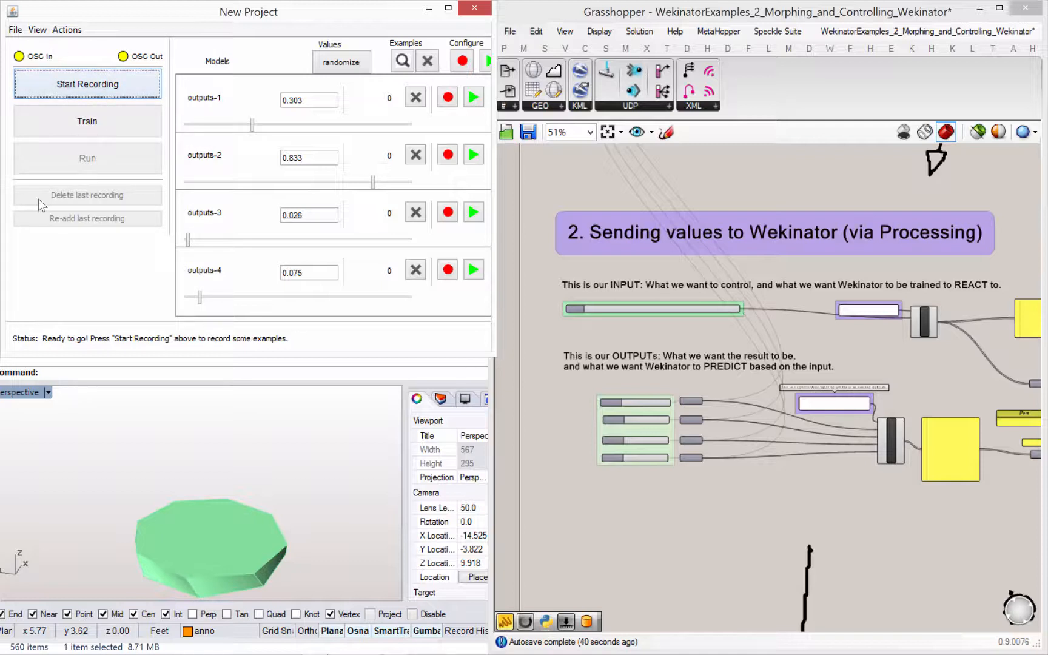
- Start recording training examples for the first pose while varying Input 1 near its minimum, up to 0.0565
{"action": "left_click", "coordinate": [82, 88]}
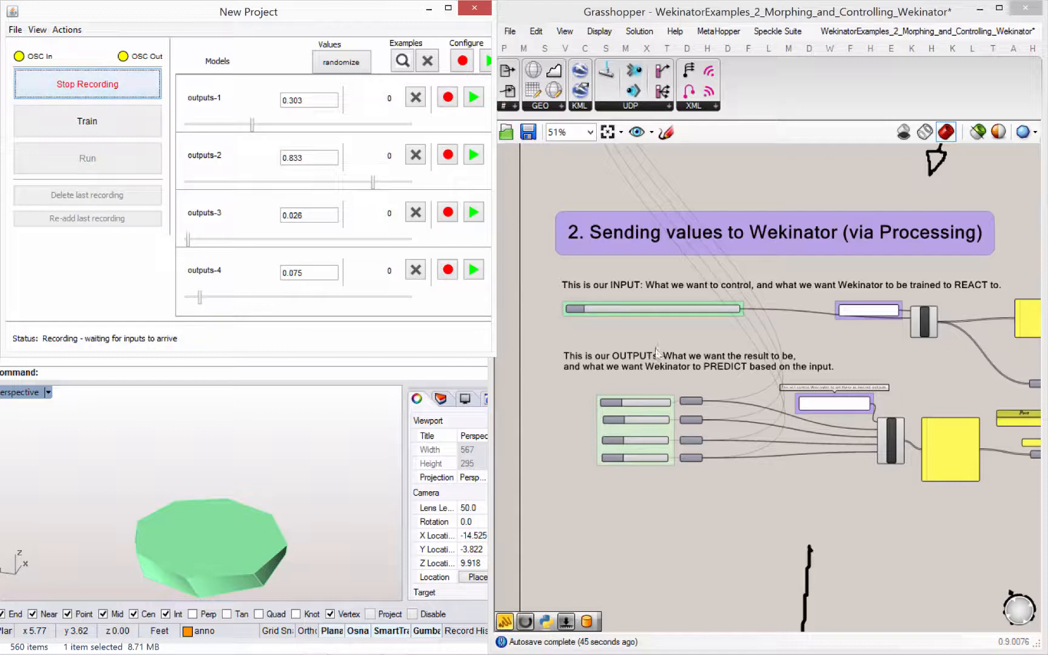
{"action": "left_click", "coordinate": [639, 360]}
{"action": "scroll", "coordinate": [552, 325], "scroll_direction": "up", "scroll_amount": 2}
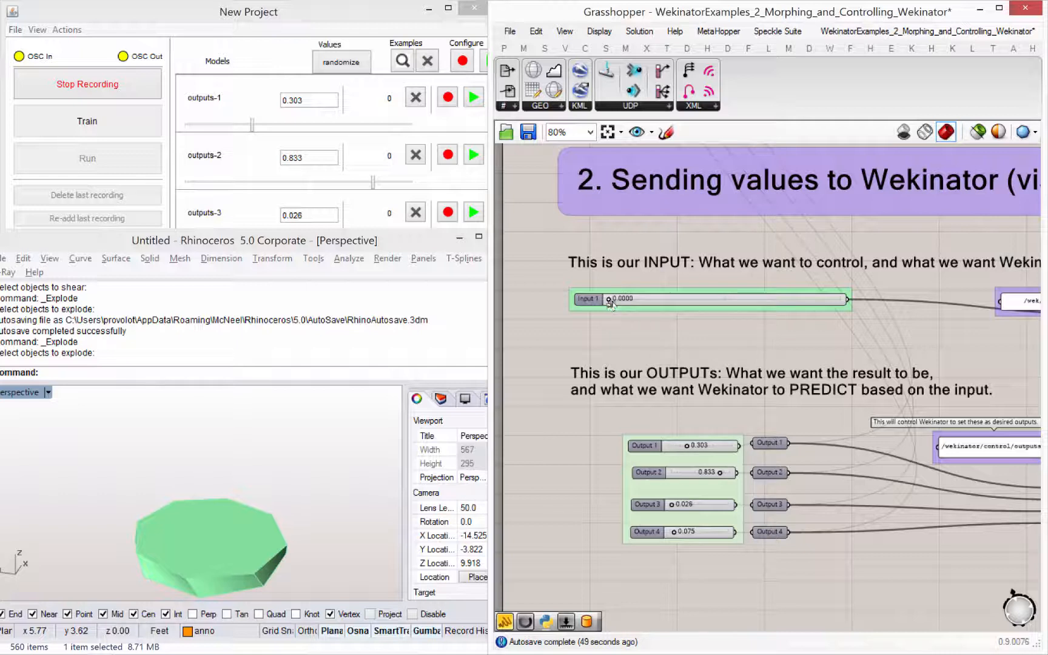
{"action": "left_click_drag", "start_coordinate": [611, 303], "coordinate": [621, 299]}
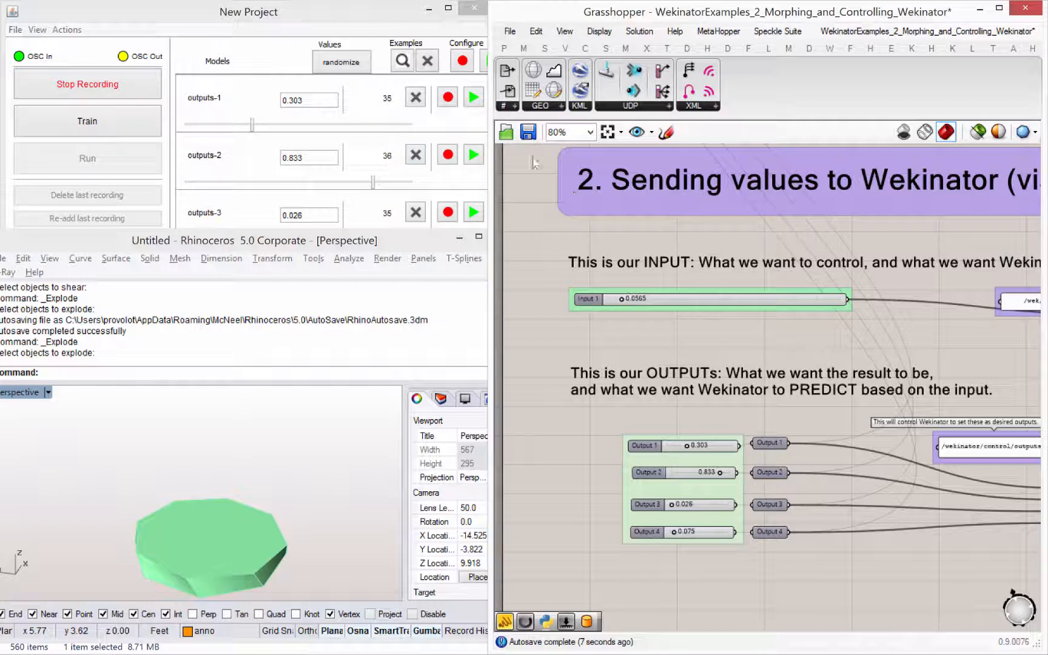
{"action": "left_click", "coordinate": [389, 118]}
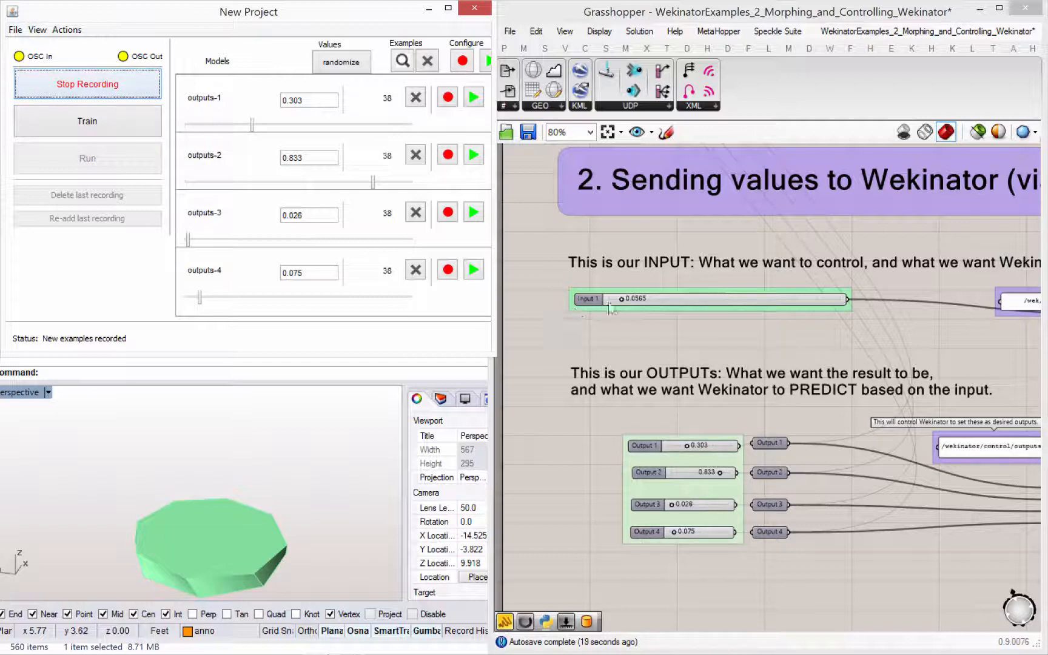
- Record more first-pose examples by moving Input 1 slightly to 0.0408 and 0.0471, and stop the recording
{"action": "left_click_drag", "start_coordinate": [621, 301], "coordinate": [617, 301]}
{"action": "left_click", "coordinate": [165, 8]}
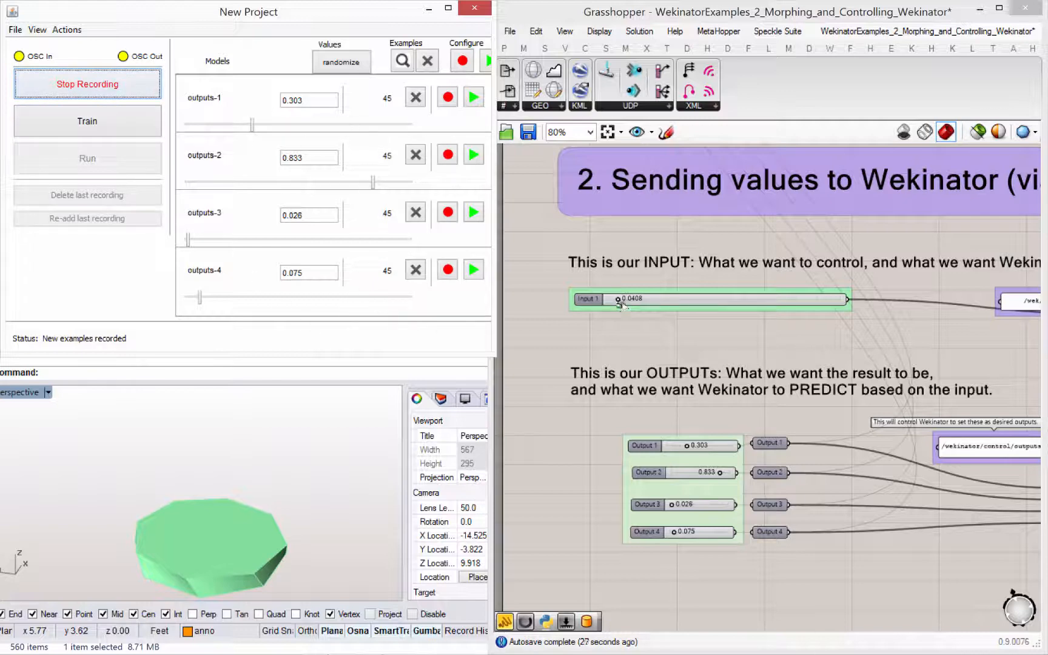
{"action": "left_click_drag", "start_coordinate": [619, 301], "coordinate": [620, 302]}
{"action": "left_click", "coordinate": [368, 73]}
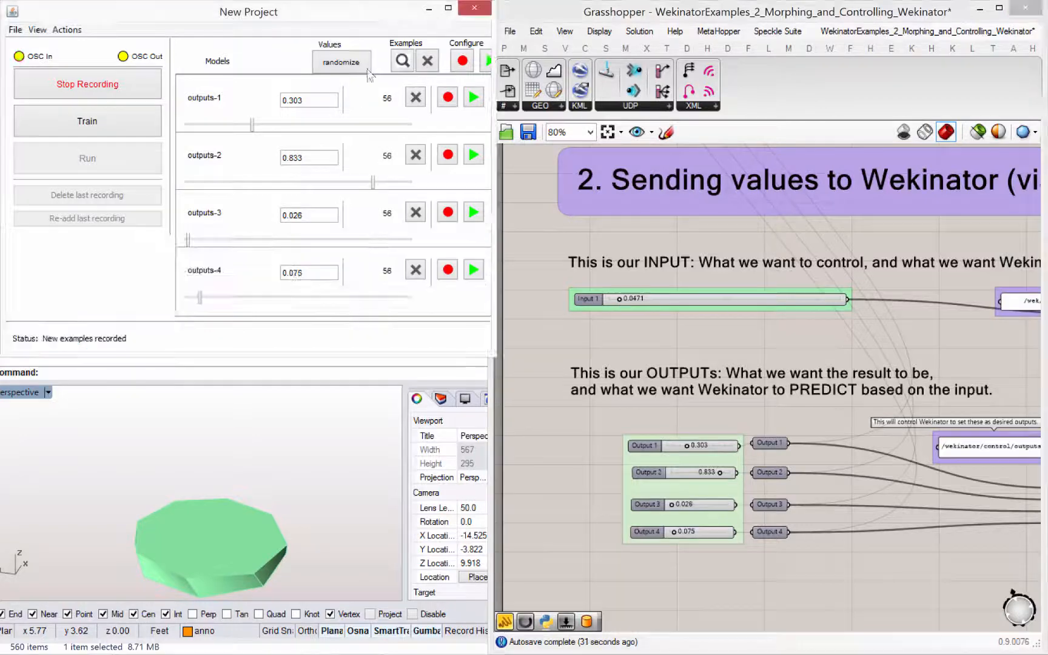
{"action": "left_click", "coordinate": [76, 86]}
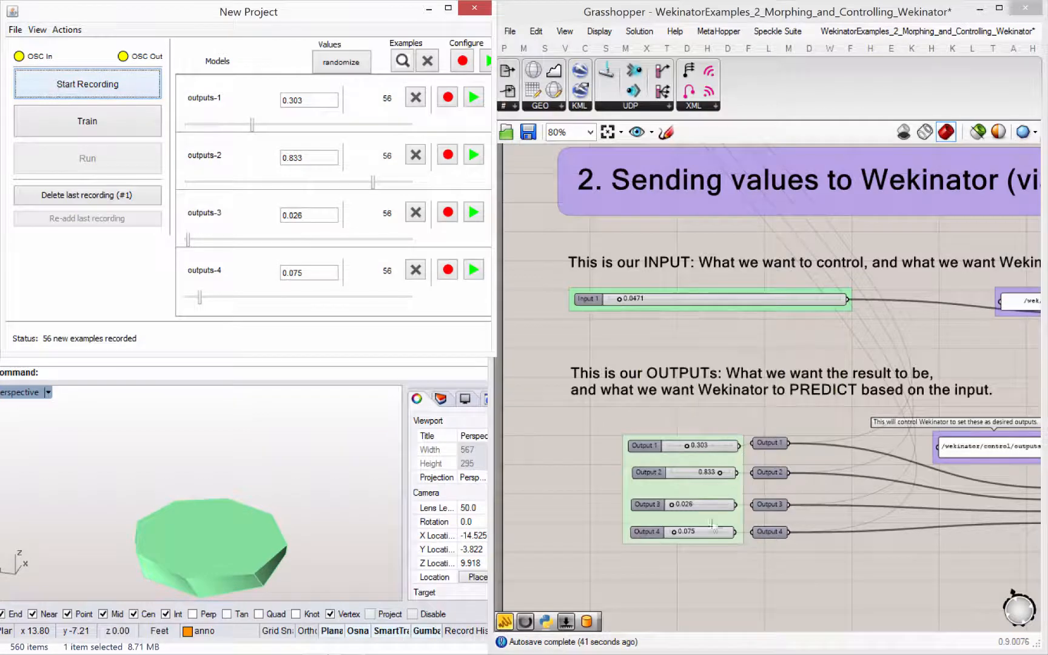
- Set Input 1 to 0.9862 and Outputs 1 to 4 to 0.078, 0.408, 0.376 and 0.550 as the second training pose
{"action": "left_click", "coordinate": [258, 482]}
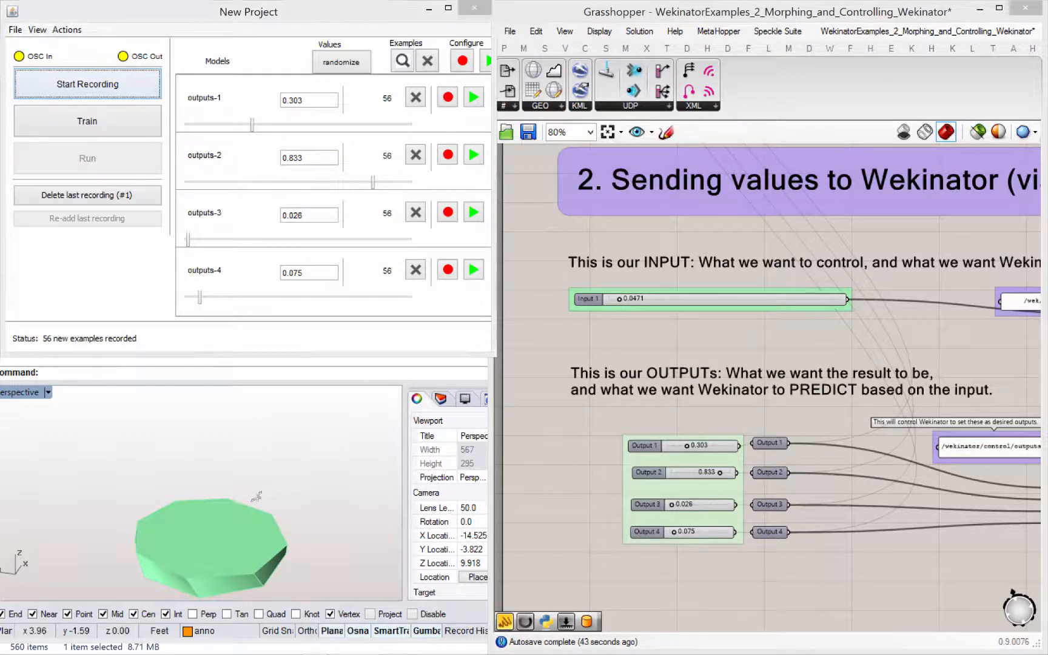
{"action": "right_click_drag", "start_coordinate": [257, 485], "coordinate": [255, 478]}
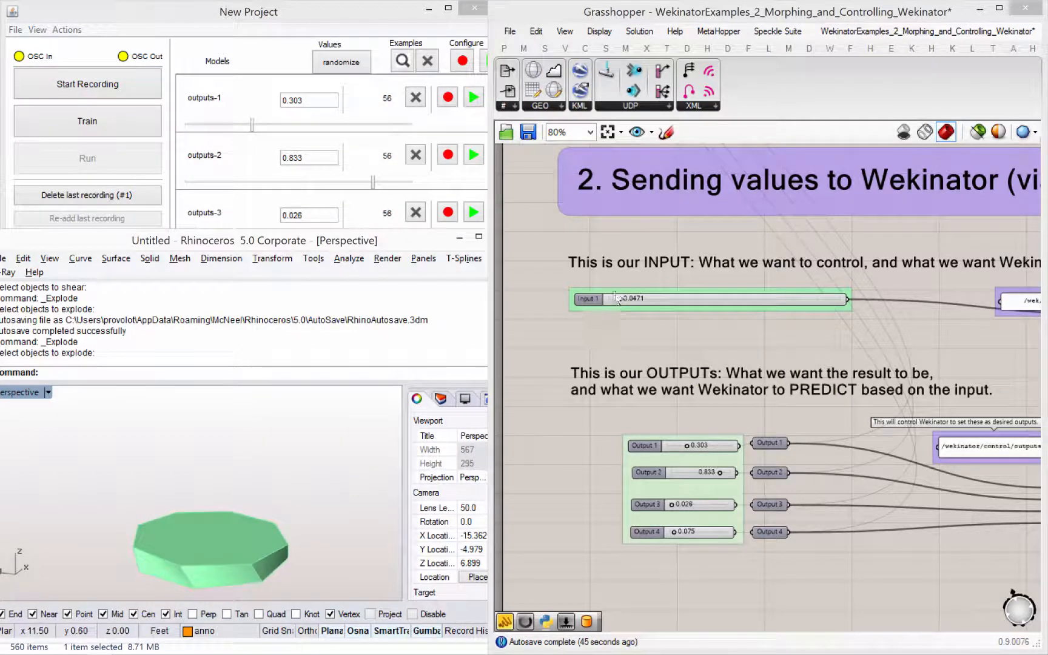
{"action": "left_click_drag", "start_coordinate": [619, 301], "coordinate": [838, 305]}
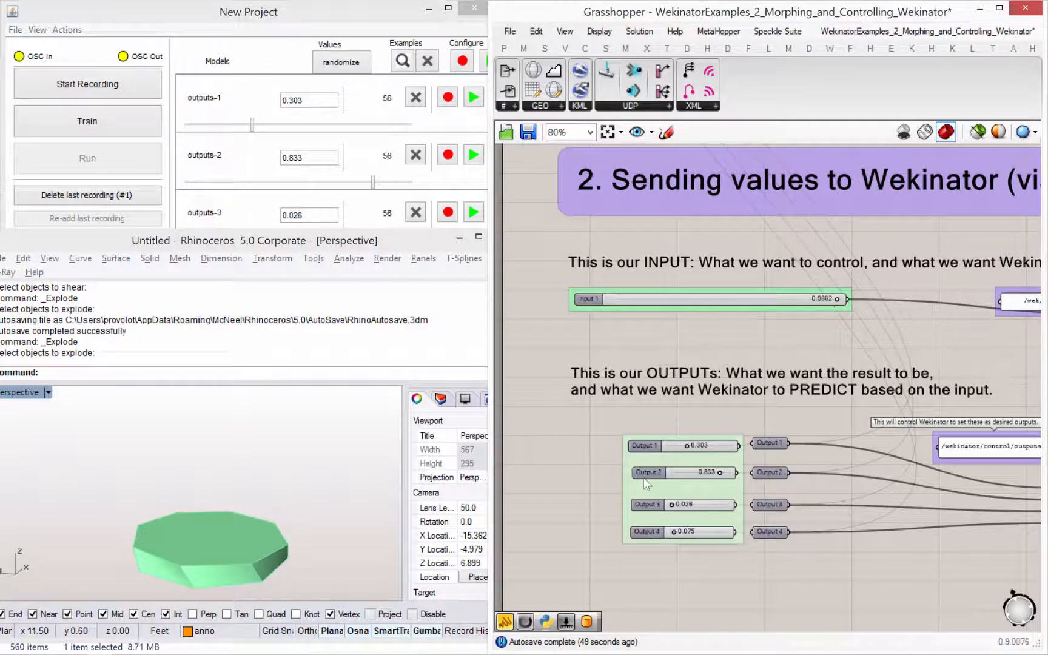
{"action": "left_click_drag", "start_coordinate": [699, 452], "coordinate": [670, 456]}
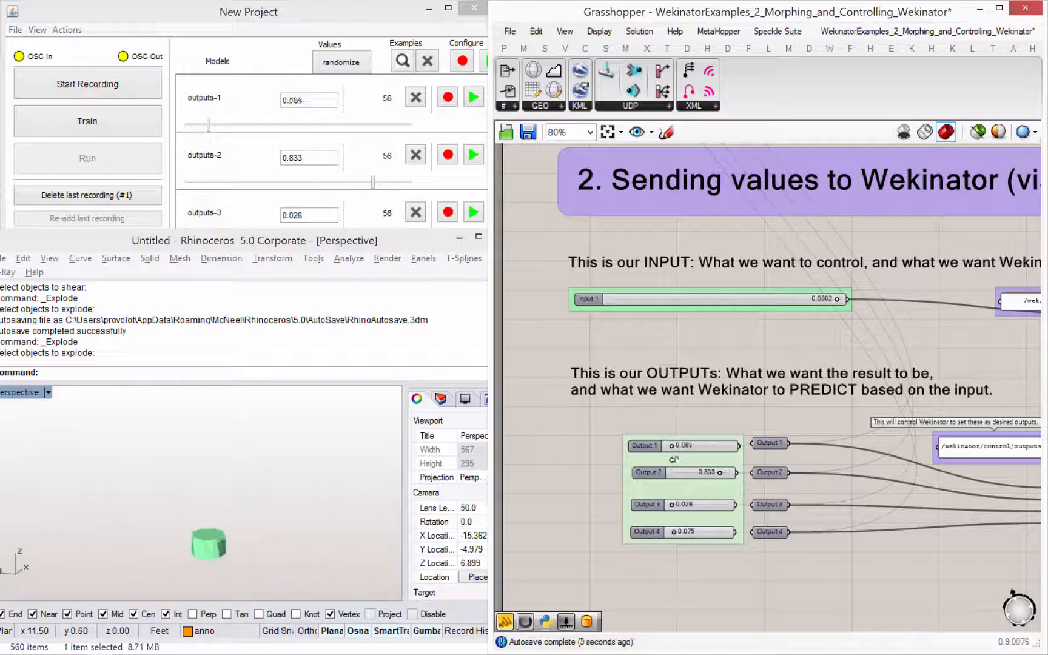
{"action": "left_click_drag", "start_coordinate": [706, 537], "coordinate": [699, 534]}
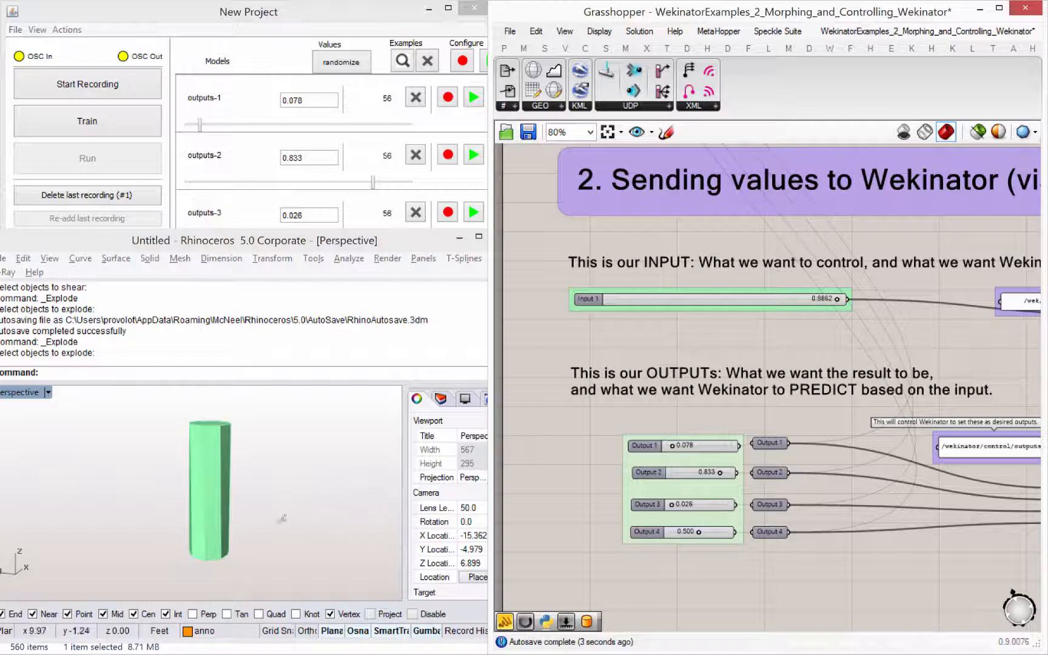
{"action": "right_click_drag", "start_coordinate": [286, 519], "coordinate": [288, 540]}
{"action": "left_click_drag", "start_coordinate": [699, 535], "coordinate": [696, 481]}
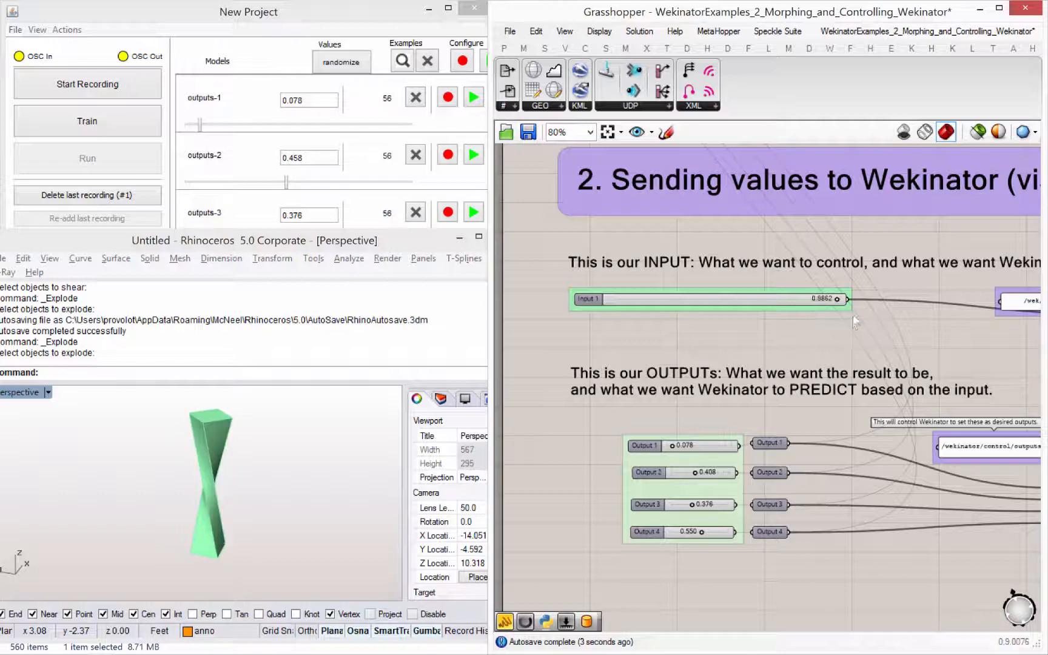
- Record second-pose examples while moving Input 1 to 0.9297, stop, and delete that last recording
{"action": "left_click", "coordinate": [127, 91]}
{"action": "mouse_move", "coordinate": [837, 306]}
{"action": "left_mouse_down"}
{"action": "mouse_move", "coordinate": [821, 305]}
{"action": "mouse_move", "coordinate": [840, 305]}
{"action": "left_mouse_up"}
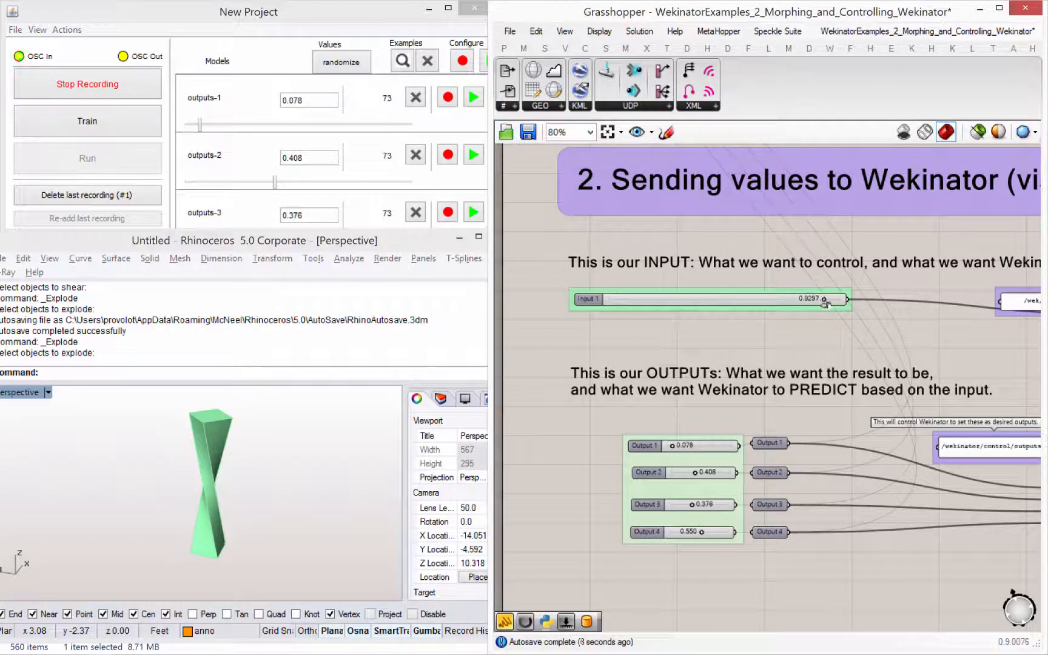
{"action": "left_click", "coordinate": [92, 91]}
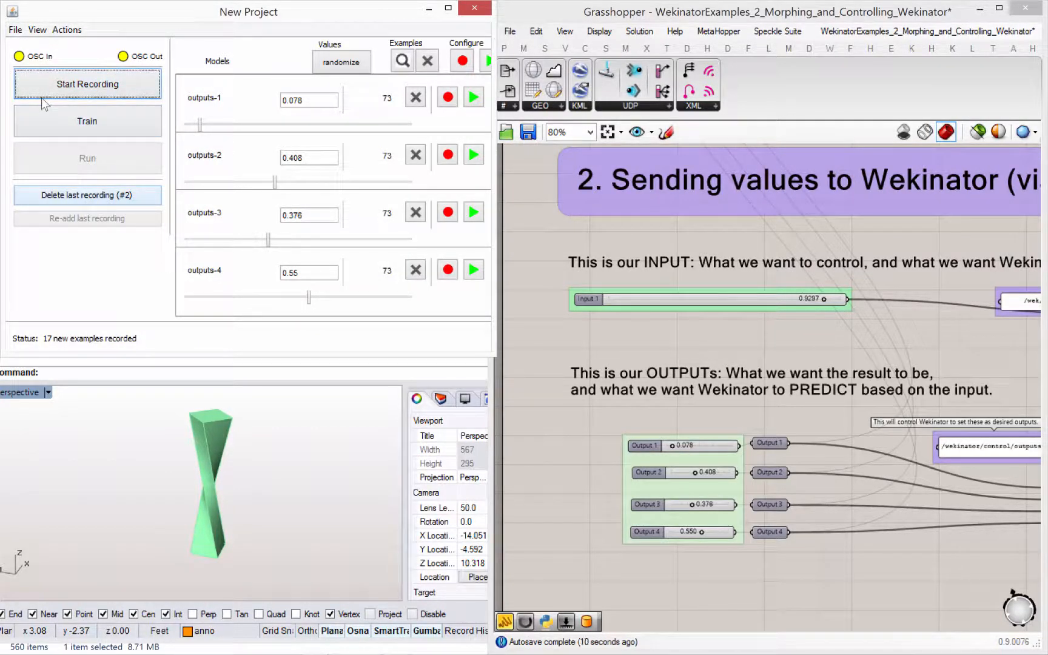
{"action": "left_click", "coordinate": [86, 195]}
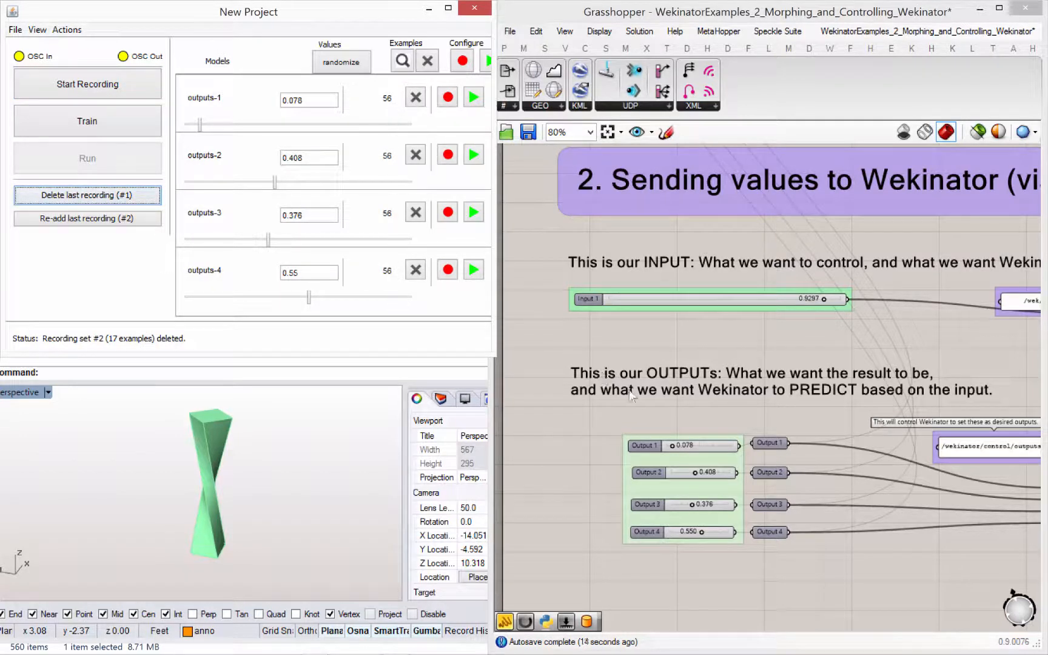
- Set Output 2 to 0.308 and record second-pose examples while varying Input 1 near its maximum, ending at 0.9580, and stop recording
{"action": "left_click", "coordinate": [707, 489]}
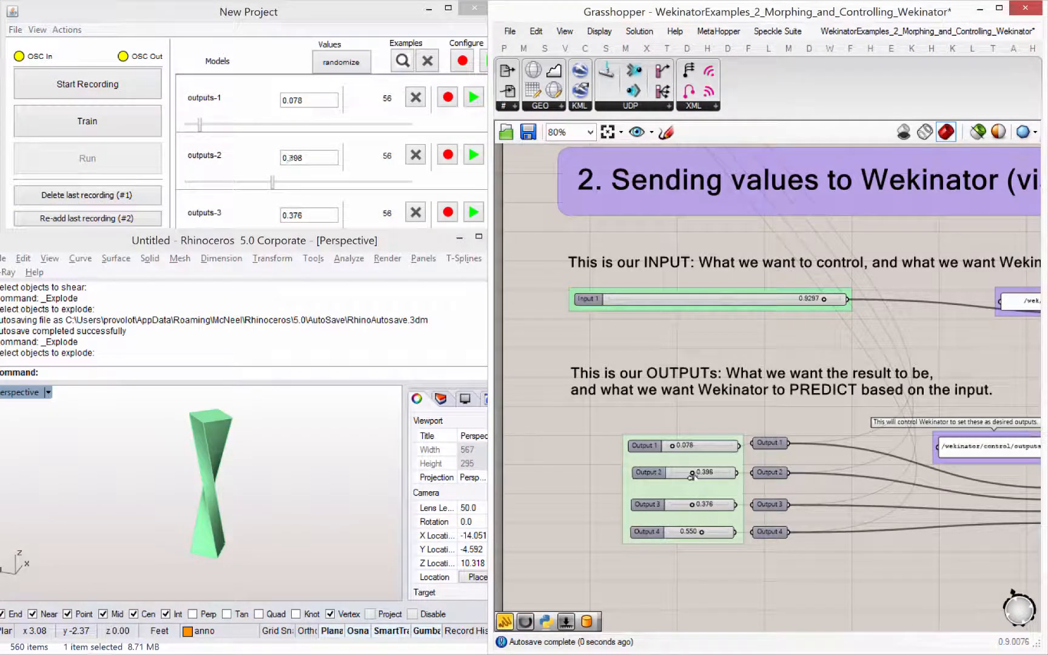
{"action": "left_click_drag", "start_coordinate": [692, 476], "coordinate": [689, 477]}
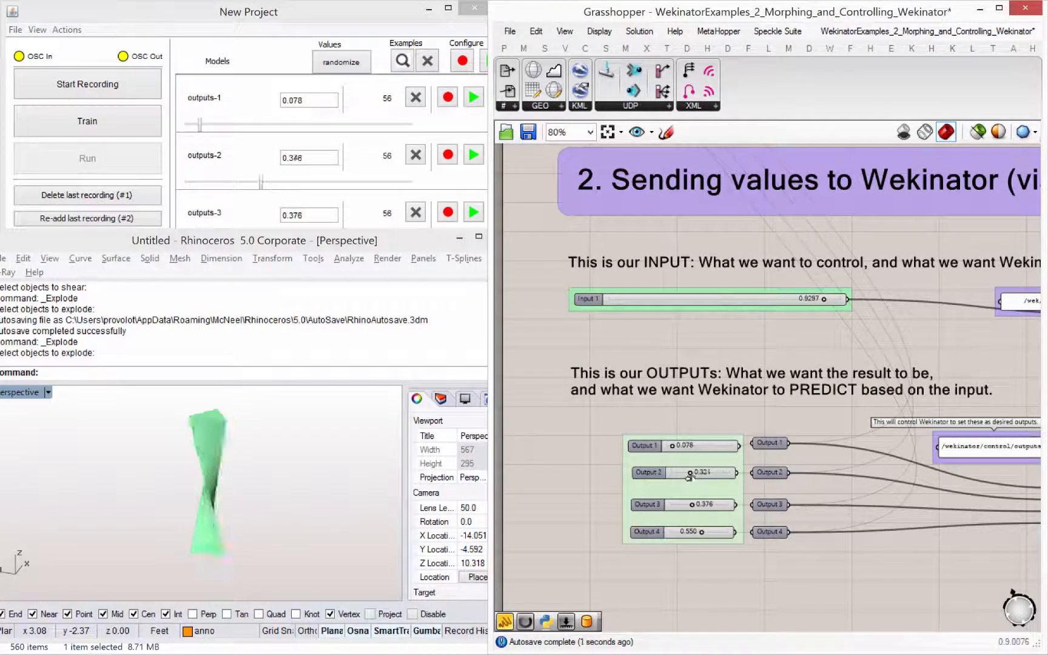
{"action": "left_click", "coordinate": [106, 90]}
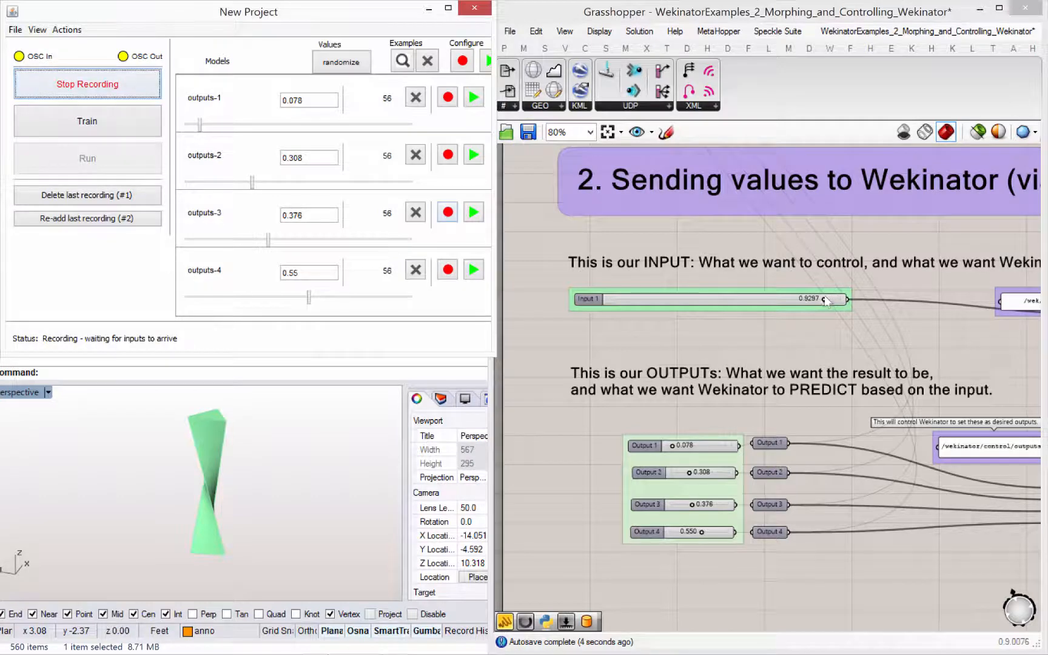
{"action": "left_click_drag", "start_coordinate": [826, 301], "coordinate": [849, 302]}
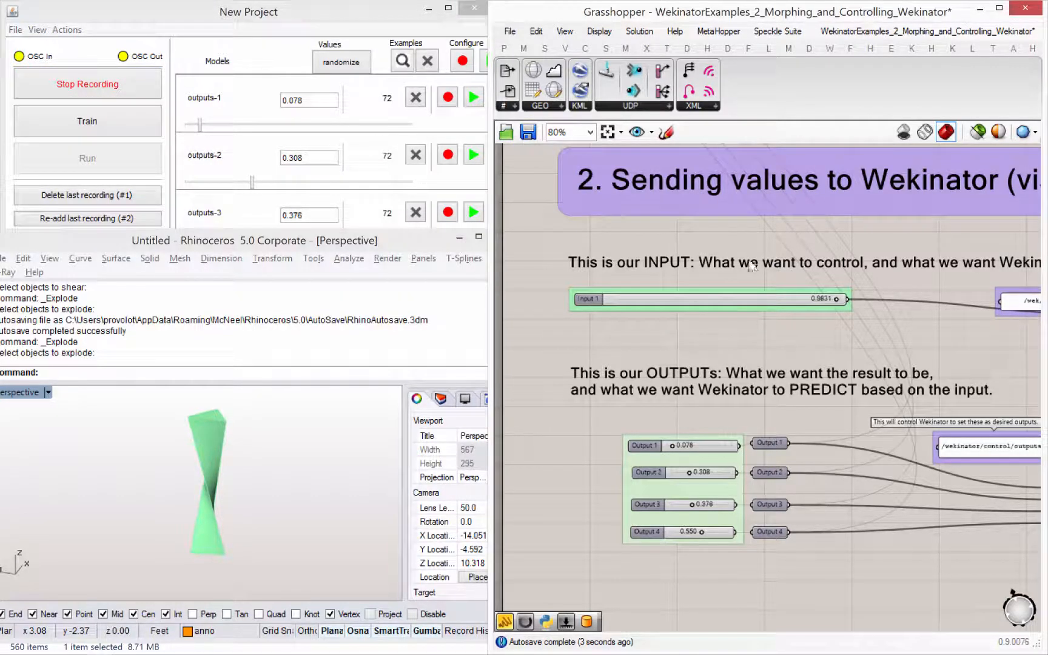
{"action": "left_click_drag", "start_coordinate": [831, 301], "coordinate": [833, 300]}
{"action": "left_click", "coordinate": [58, 87]}
{"action": "left_click", "coordinate": [58, 86]}
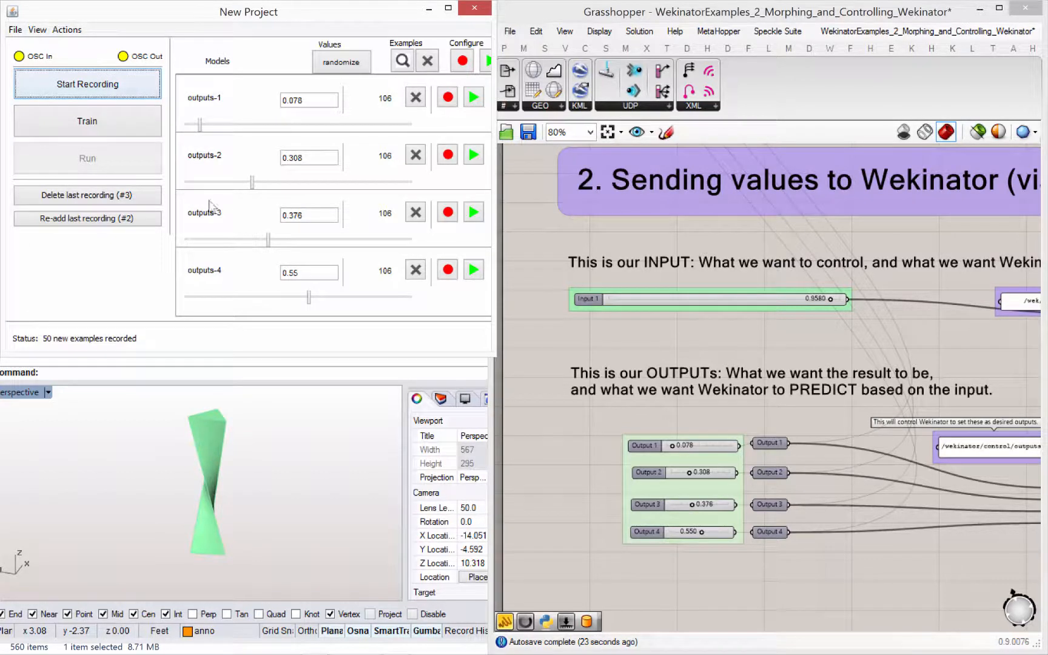
- Train the four output models on the recorded examples and run the trained models
{"action": "left_click", "coordinate": [109, 128]}
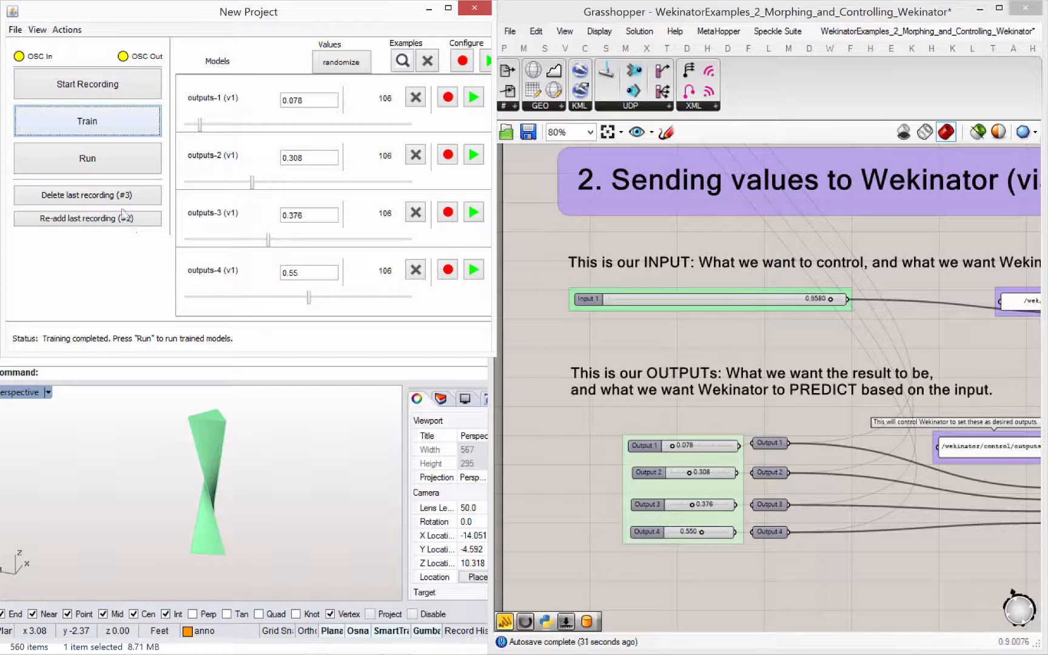
{"action": "left_click", "coordinate": [107, 162]}
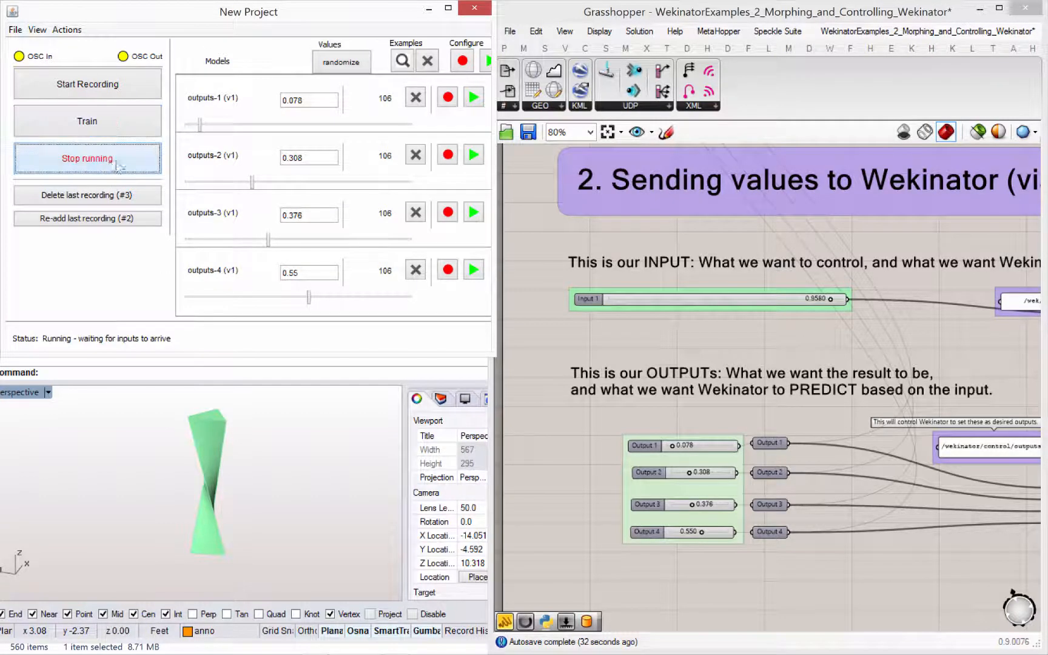
{"action": "right_click_drag", "start_coordinate": [681, 342], "coordinate": [658, 352]}
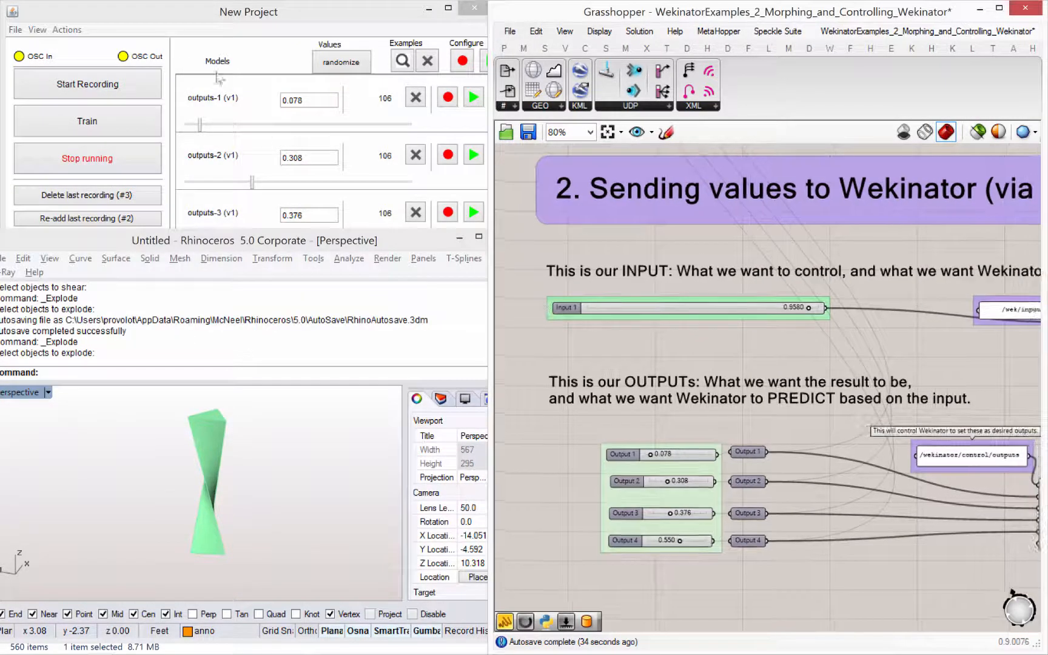
{"action": "left_click", "coordinate": [245, 24]}
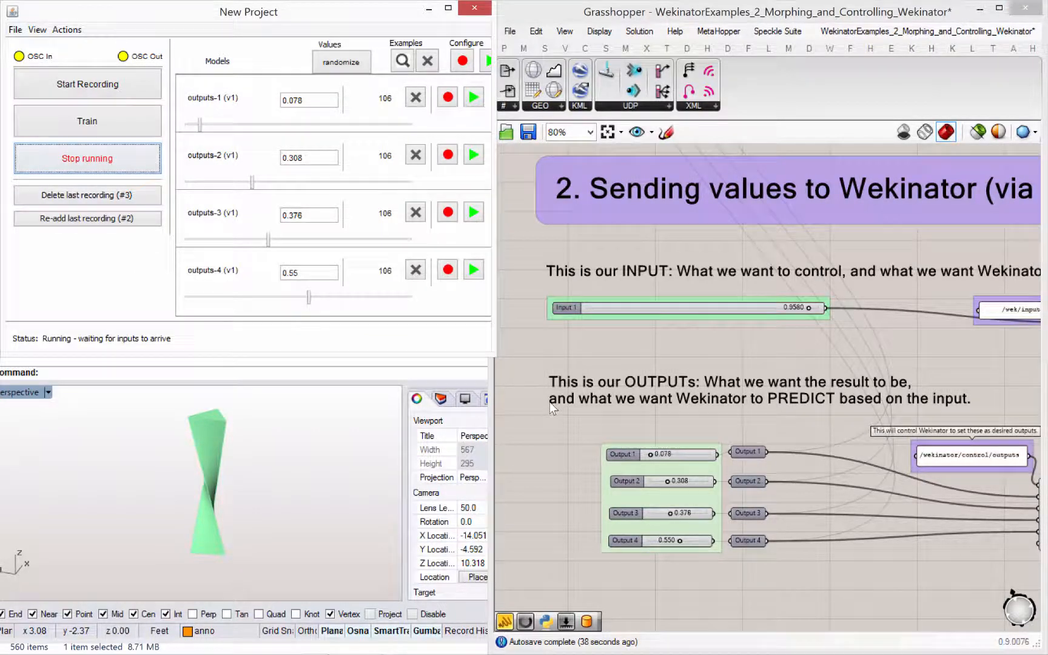
- Test the running models by moving Input 1 to its 1.0000 maximum and down to 0.1665, comparing the predicted outputs
{"action": "left_click", "coordinate": [563, 381]}
{"action": "right_click_drag", "start_coordinate": [690, 360], "coordinate": [636, 346]}
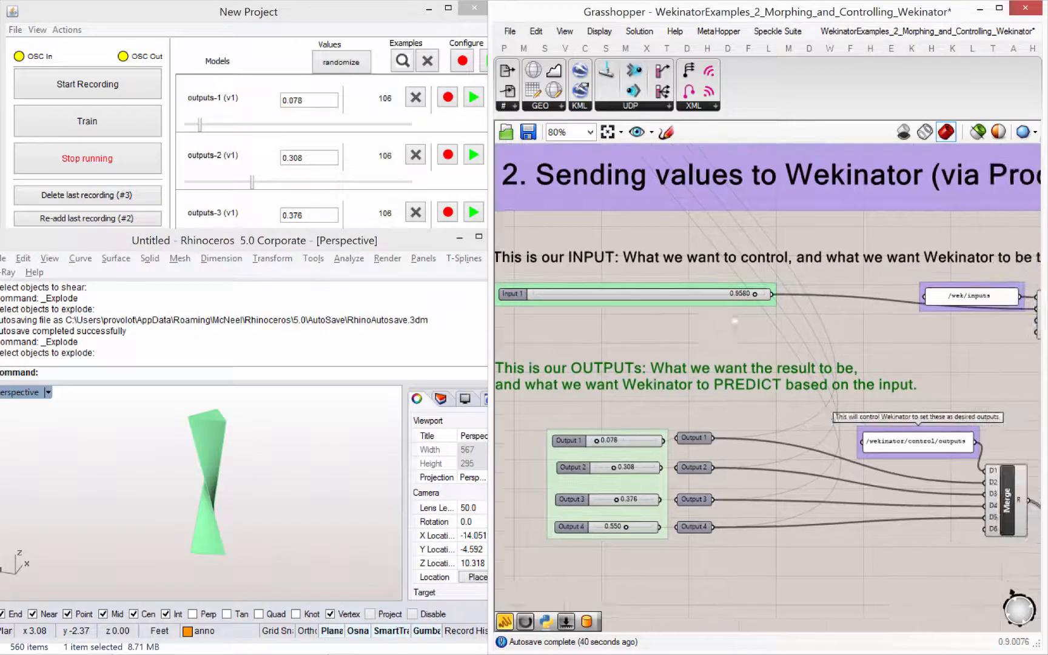
{"action": "right_click_drag", "start_coordinate": [708, 344], "coordinate": [714, 371]}
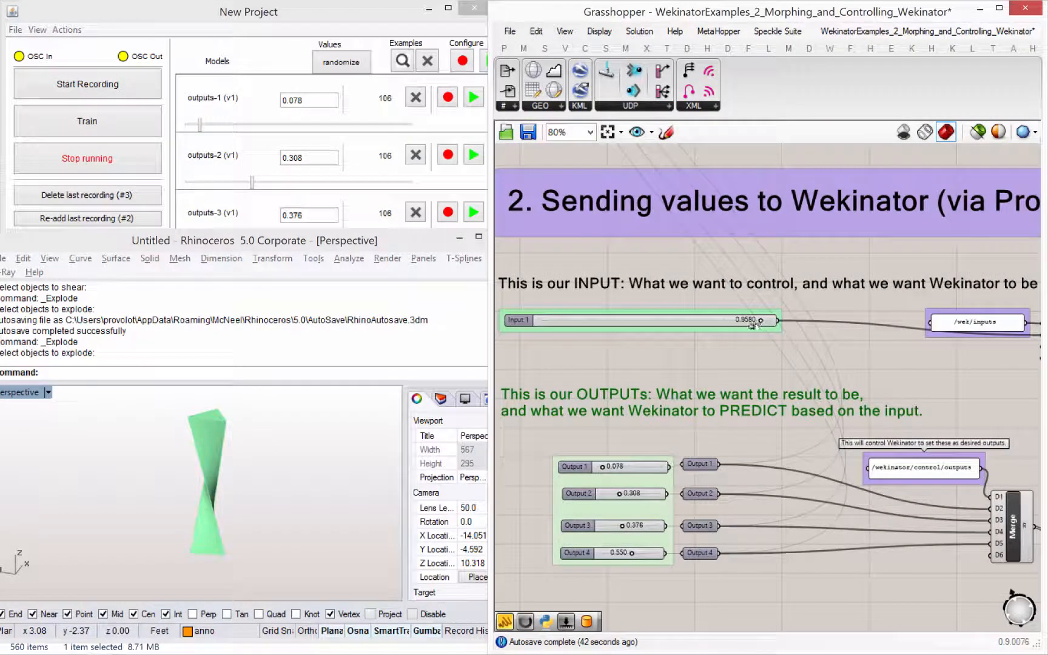
{"action": "mouse_move", "coordinate": [754, 325]}
{"action": "left_mouse_down"}
{"action": "mouse_move", "coordinate": [557, 330]}
{"action": "mouse_move", "coordinate": [769, 325]}
{"action": "left_mouse_up"}
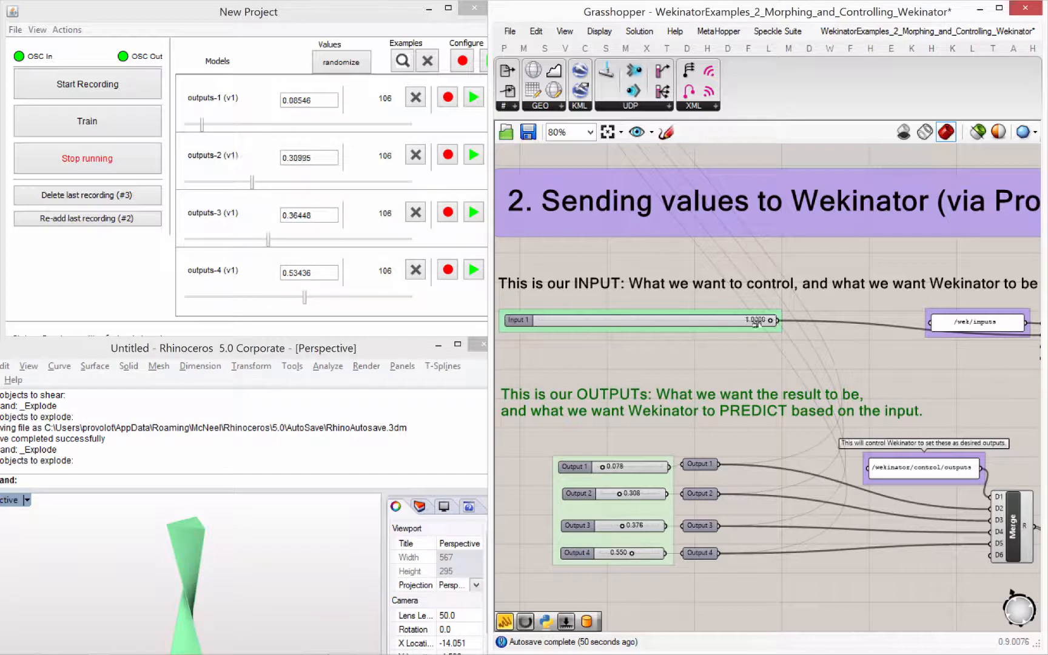
{"action": "left_click_drag", "start_coordinate": [601, 330], "coordinate": [577, 332]}
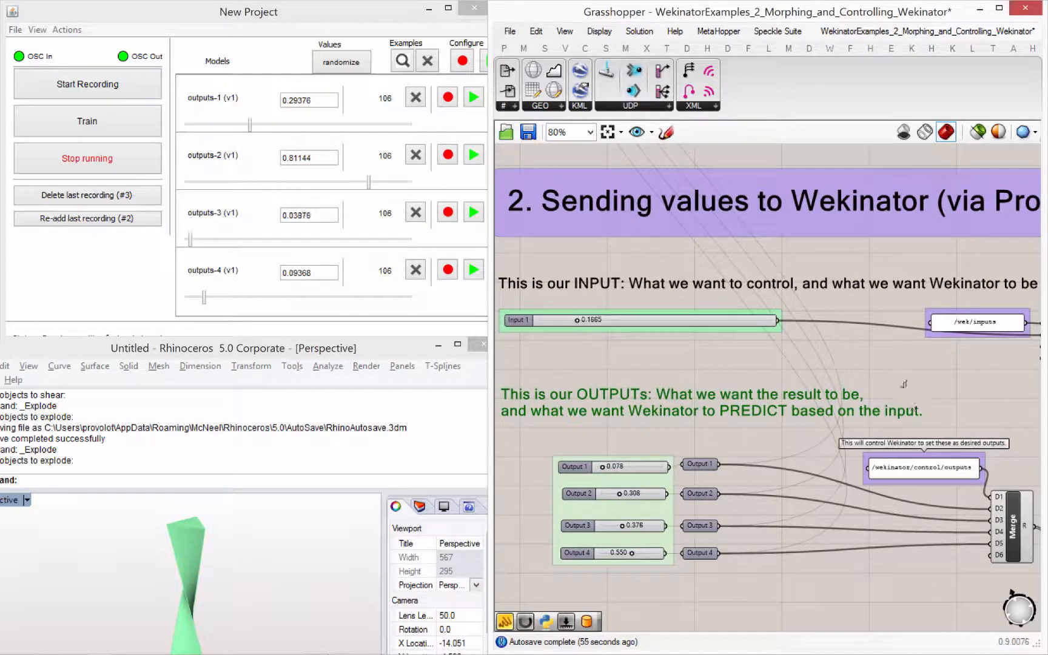
- Examine the four received Wekinator output values and trace their wires to the cluster that builds the predicted 3D model
{"action": "right_click_drag", "start_coordinate": [810, 324], "coordinate": [796, 302]}
{"action": "scroll", "coordinate": [795, 301], "scroll_direction": "down", "scroll_amount": 6}
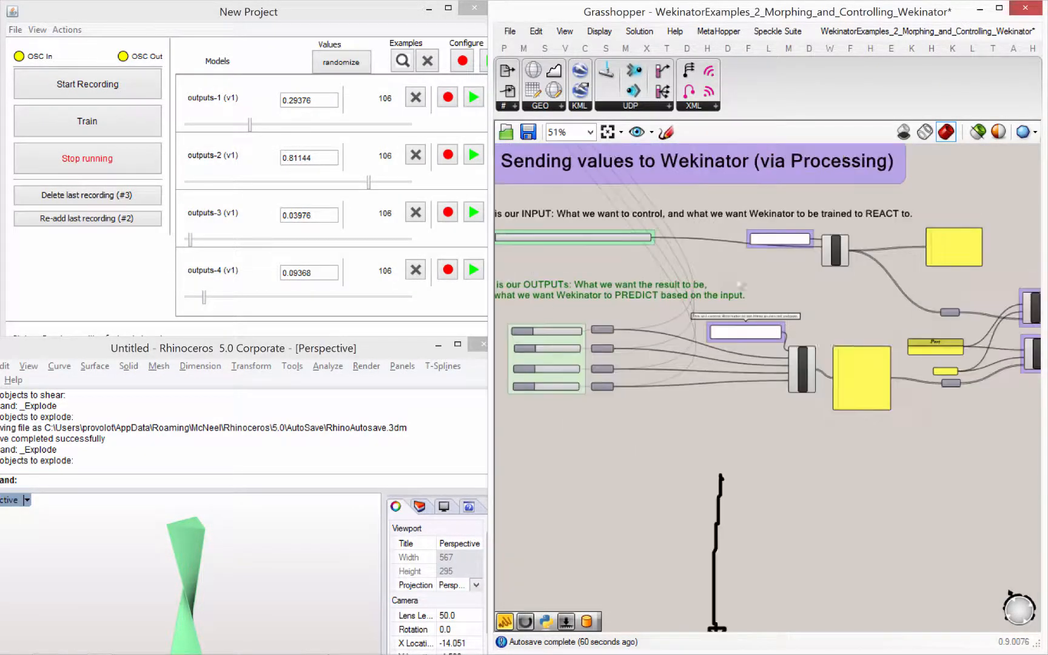
{"action": "scroll", "coordinate": [889, 365], "scroll_direction": "down", "scroll_amount": 2}
{"action": "right_click_drag", "start_coordinate": [890, 365], "coordinate": [694, 329]}
{"action": "right_click_drag", "start_coordinate": [934, 336], "coordinate": [849, 390]}
{"action": "scroll", "coordinate": [901, 378], "scroll_direction": "up", "scroll_amount": 6}
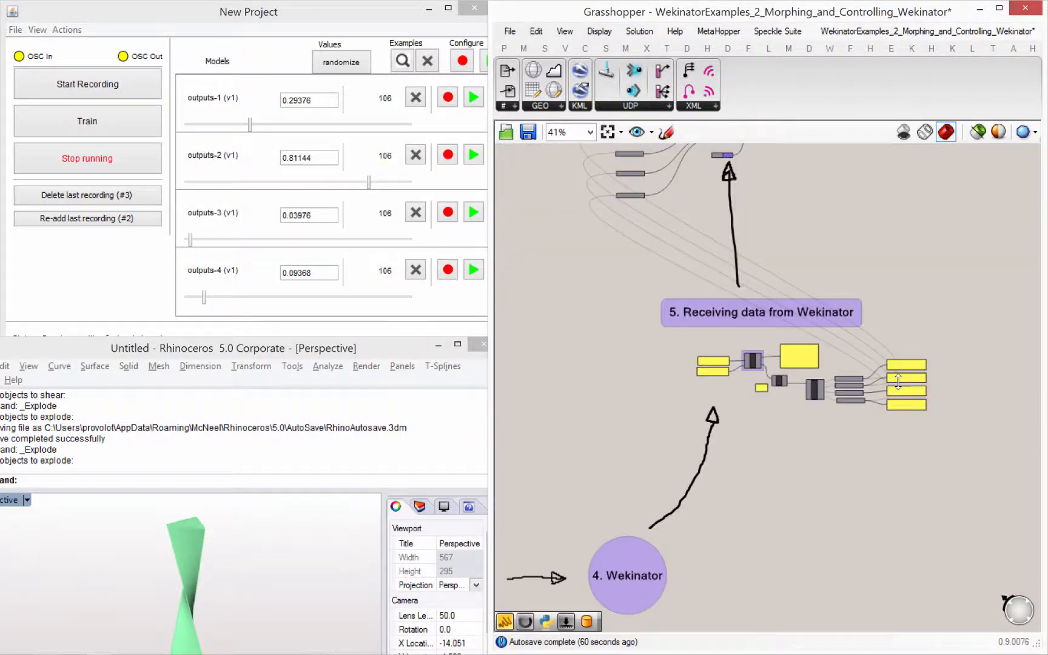
{"action": "right_click_drag", "start_coordinate": [656, 357], "coordinate": [684, 372]}
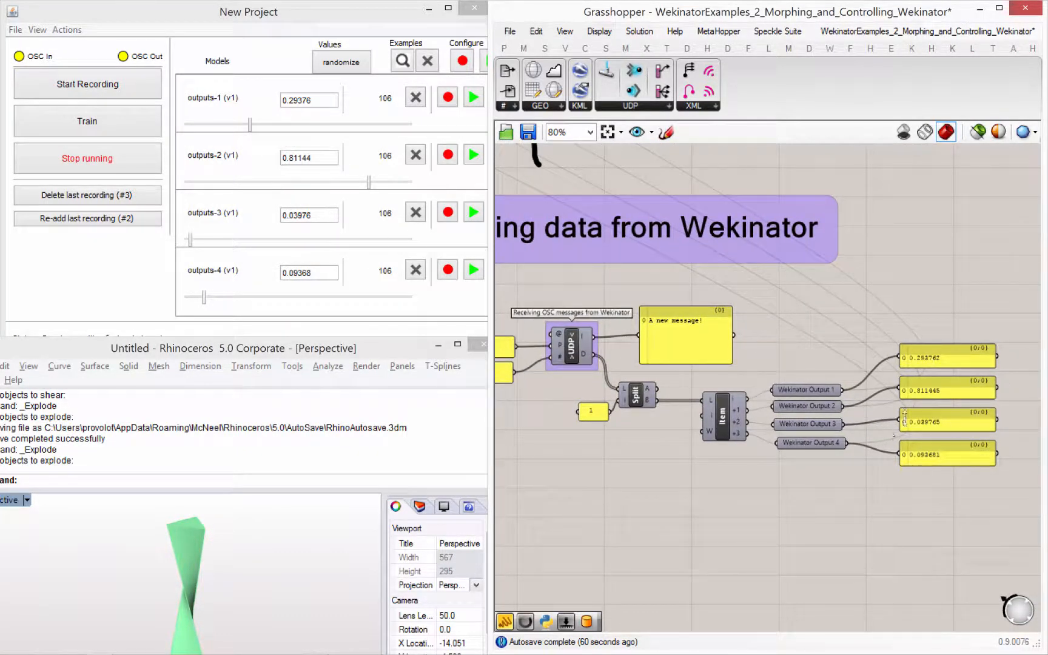
{"action": "right_click_drag", "start_coordinate": [660, 275], "coordinate": [683, 339]}
{"action": "left_click_drag", "start_coordinate": [961, 571], "coordinate": [834, 438]}
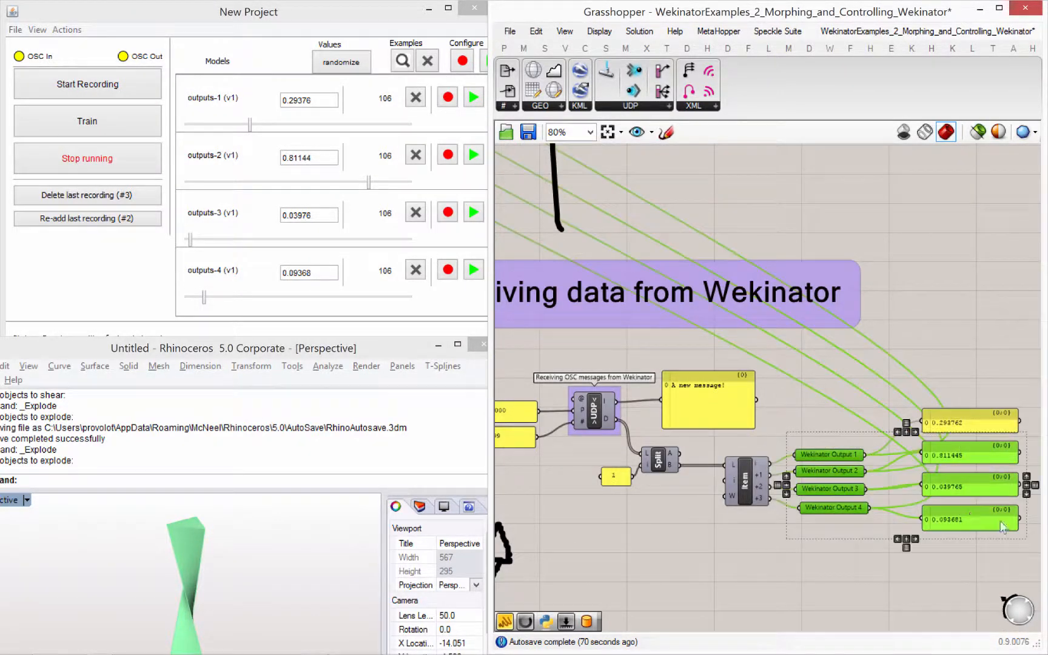
{"action": "right_click_drag", "start_coordinate": [721, 276], "coordinate": [916, 355]}
{"action": "right_click_drag", "start_coordinate": [603, 306], "coordinate": [756, 426]}
{"action": "right_click_drag", "start_coordinate": [693, 258], "coordinate": [665, 519]}
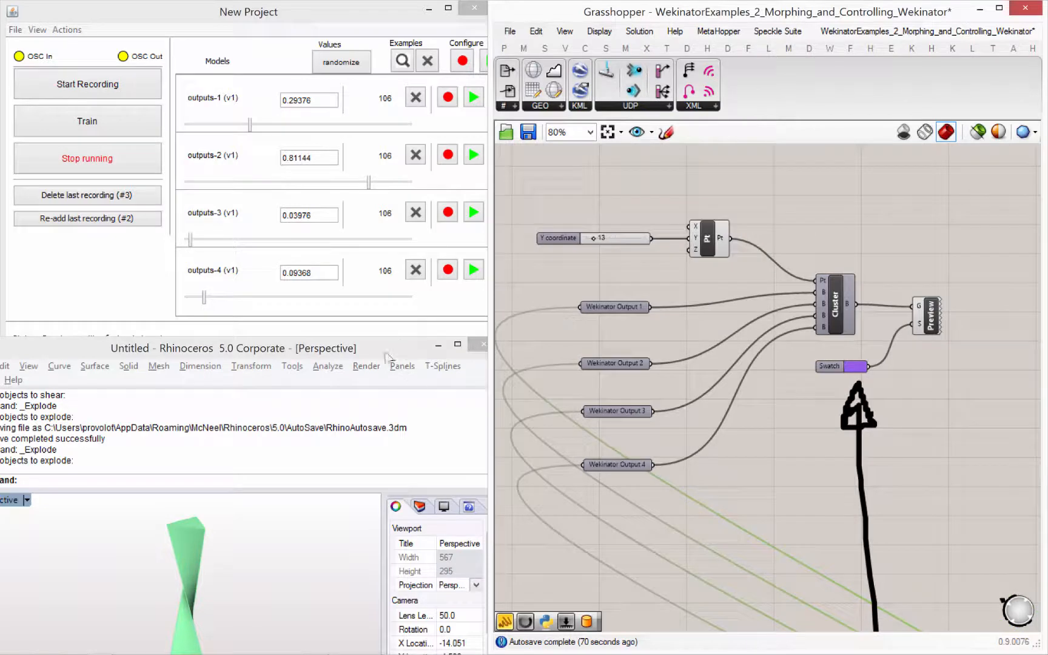
- Frame the purple predicted model in the Rhino perspective viewport and raise the Rhino window so more of the viewport shows
{"action": "middle_click", "coordinate": [918, 321]}
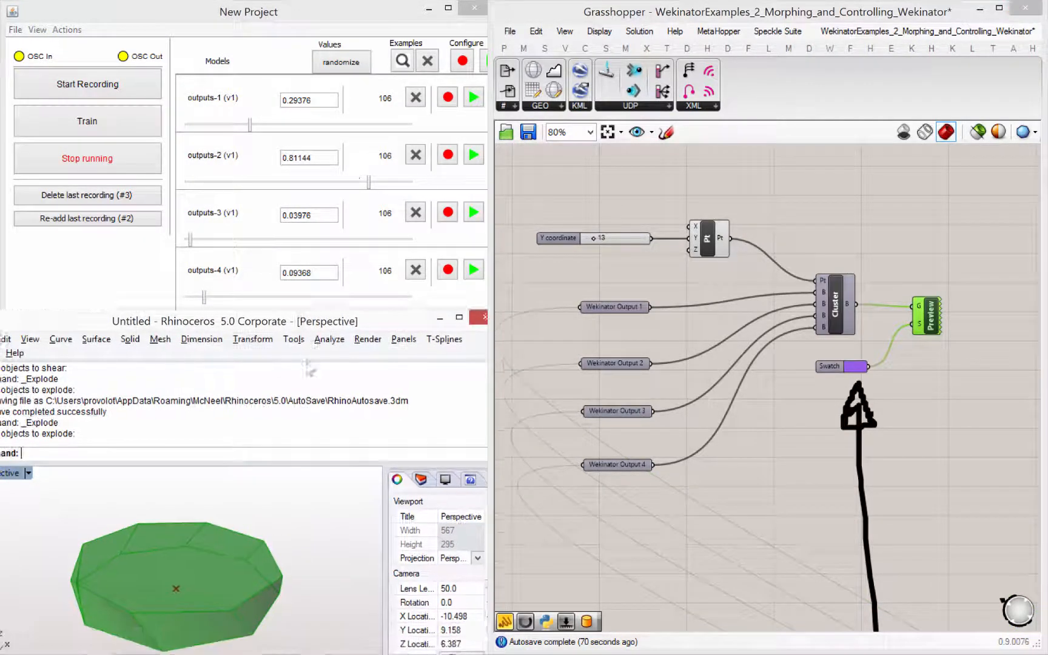
{"action": "left_click_drag", "start_coordinate": [344, 349], "coordinate": [350, 174]}
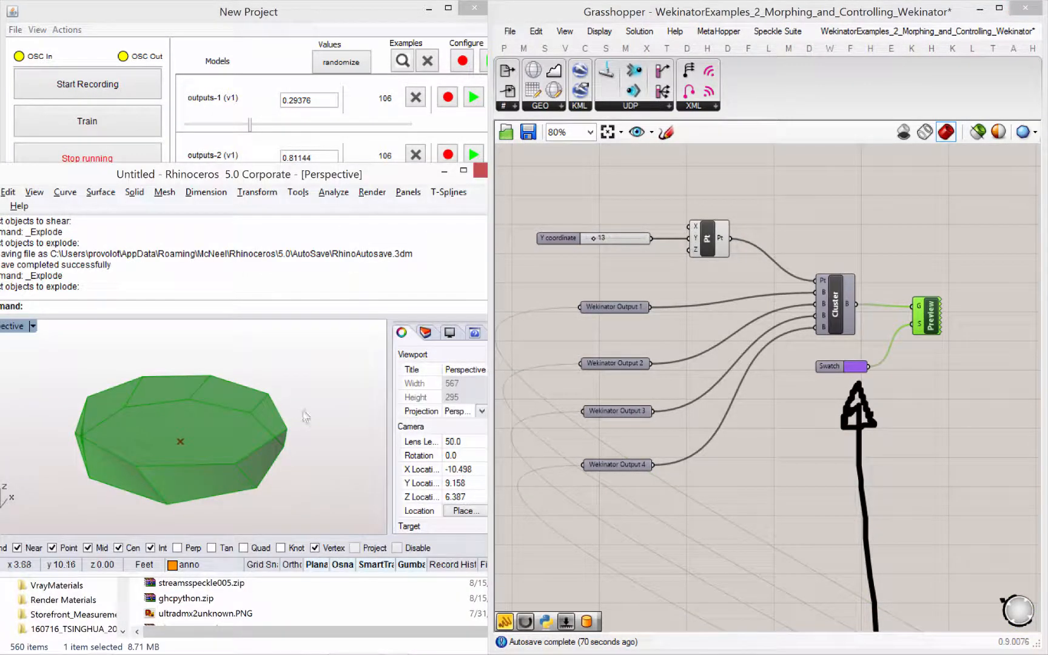
{"action": "left_click", "coordinate": [293, 481]}
{"action": "scroll", "coordinate": [293, 481], "scroll_direction": "down", "scroll_amount": 15}
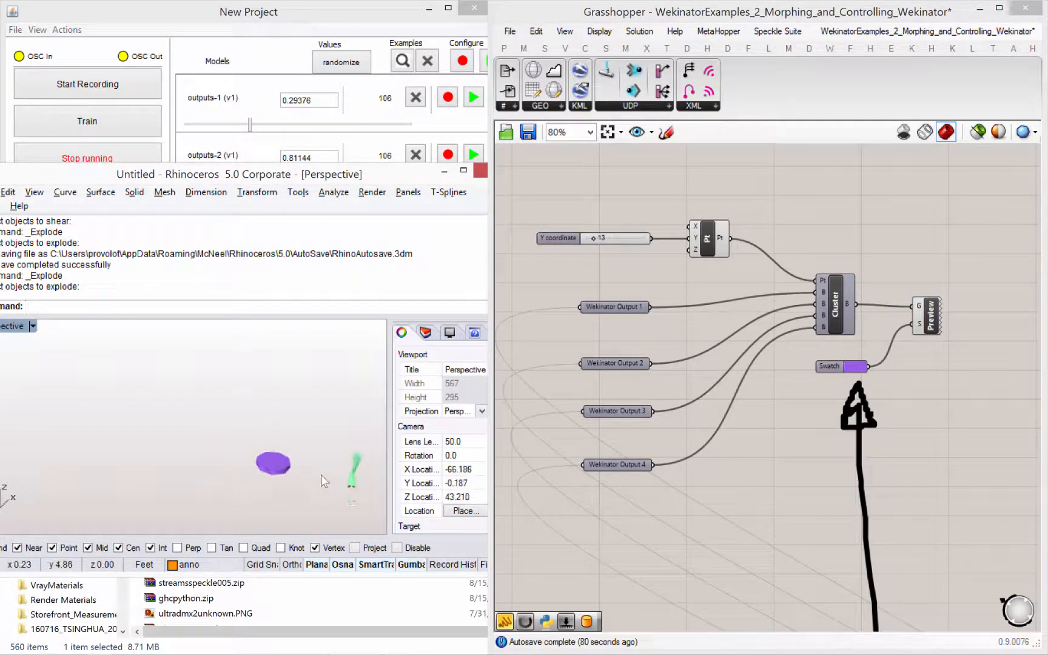
{"action": "scroll", "coordinate": [320, 477], "scroll_direction": "up", "scroll_amount": 6}
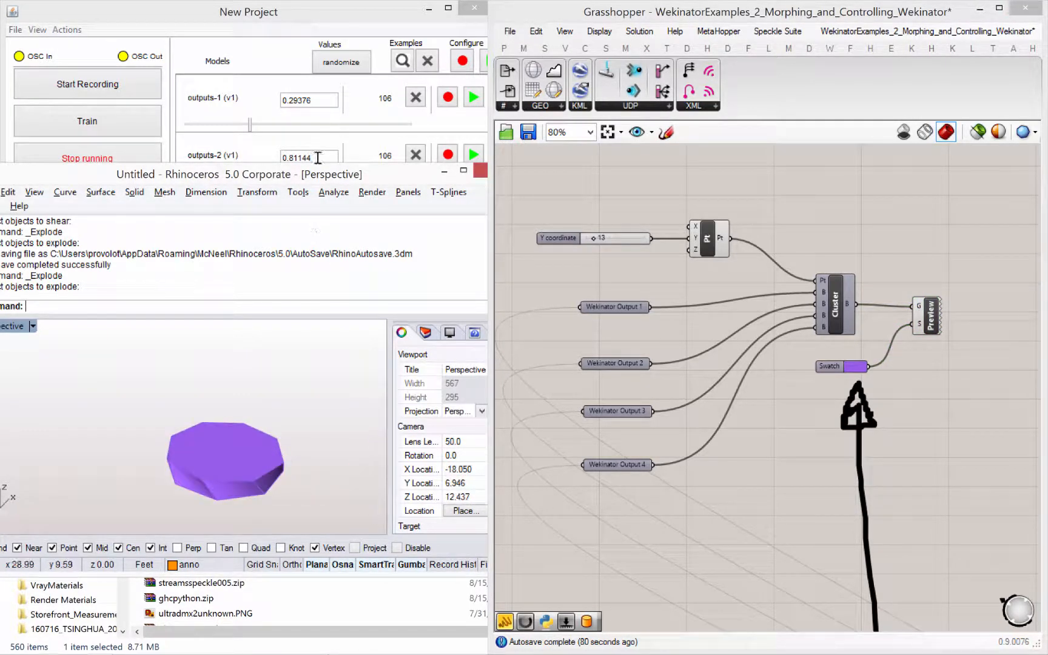
{"action": "left_click_drag", "start_coordinate": [319, 183], "coordinate": [316, 238]}
- Test the running models by moving Input 1 to 0.3449 in the section on sending values, and stop running them
{"action": "scroll", "coordinate": [983, 429], "scroll_direction": "down", "scroll_amount": 5}
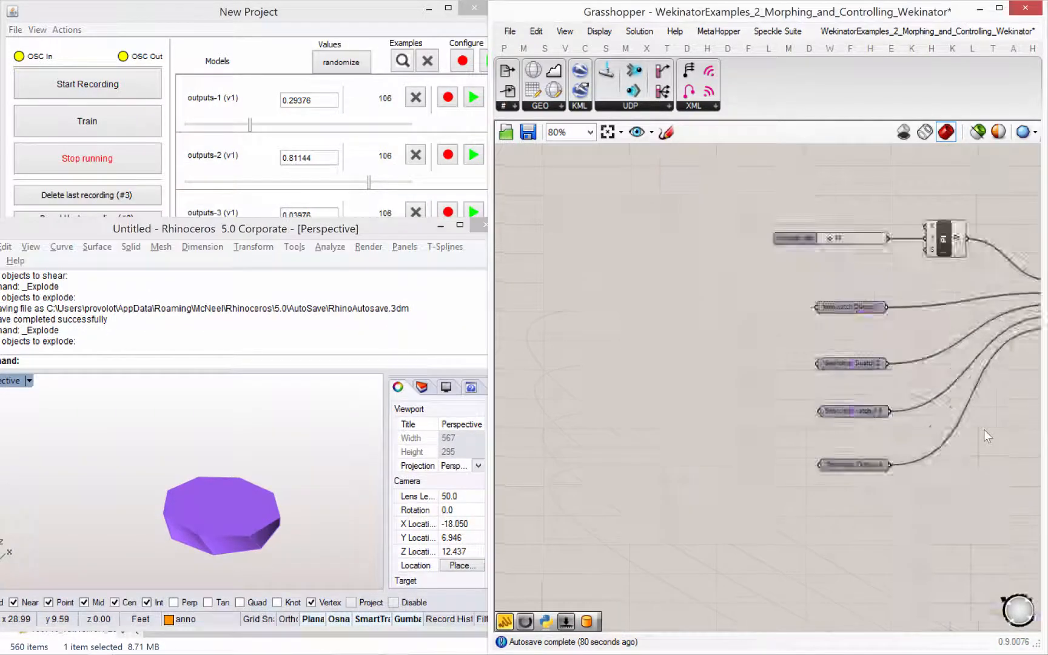
{"action": "right_click_drag", "start_coordinate": [863, 412], "coordinate": [1041, 345]}
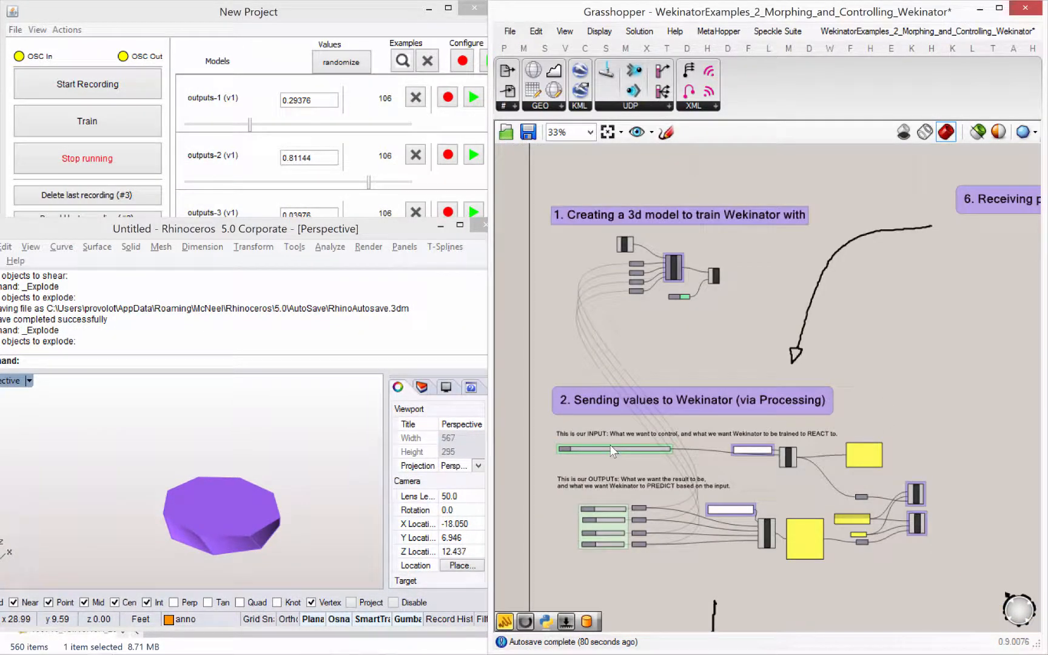
{"action": "scroll", "coordinate": [611, 446], "scroll_direction": "up", "scroll_amount": 5}
{"action": "right_click_drag", "start_coordinate": [568, 473], "coordinate": [635, 466]}
{"action": "left_click_drag", "start_coordinate": [616, 456], "coordinate": [668, 455]}
{"action": "left_click", "coordinate": [111, 161]}
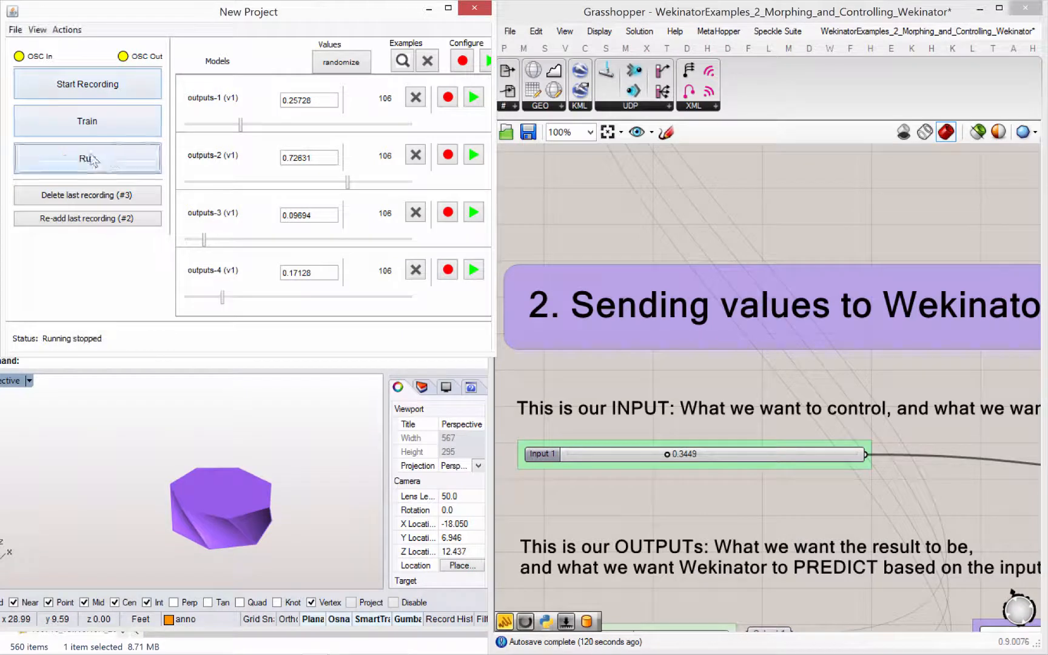
- Set Input 1 to 0.4655 and frame both the purple and green models in the Rhino perspective viewport
{"action": "right_click_drag", "start_coordinate": [721, 407], "coordinate": [747, 315]}
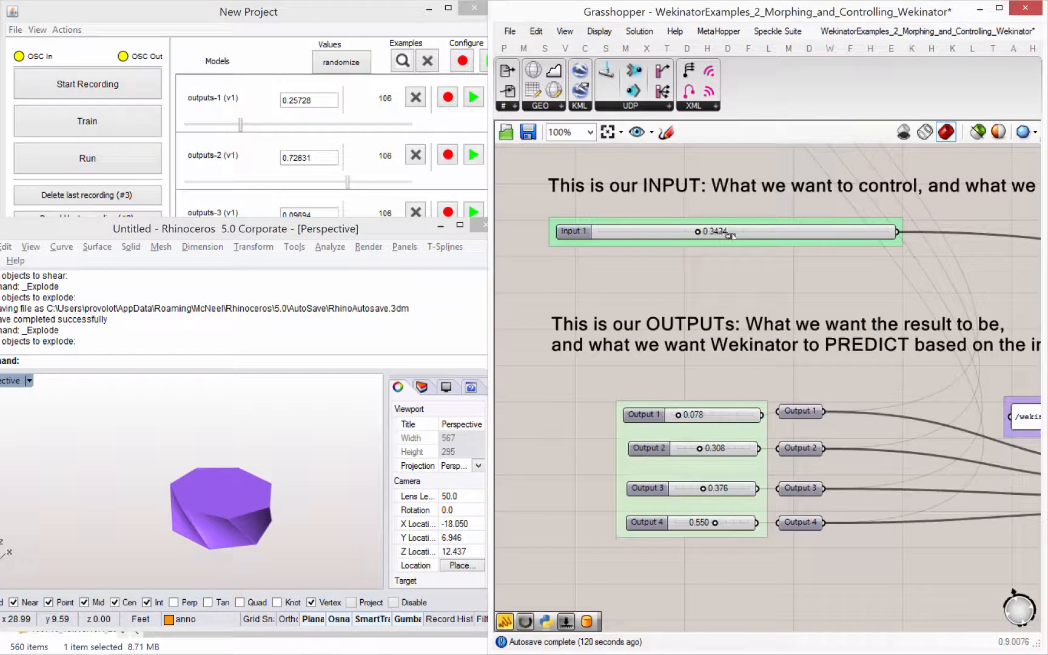
{"action": "left_click_drag", "start_coordinate": [730, 234], "coordinate": [734, 248]}
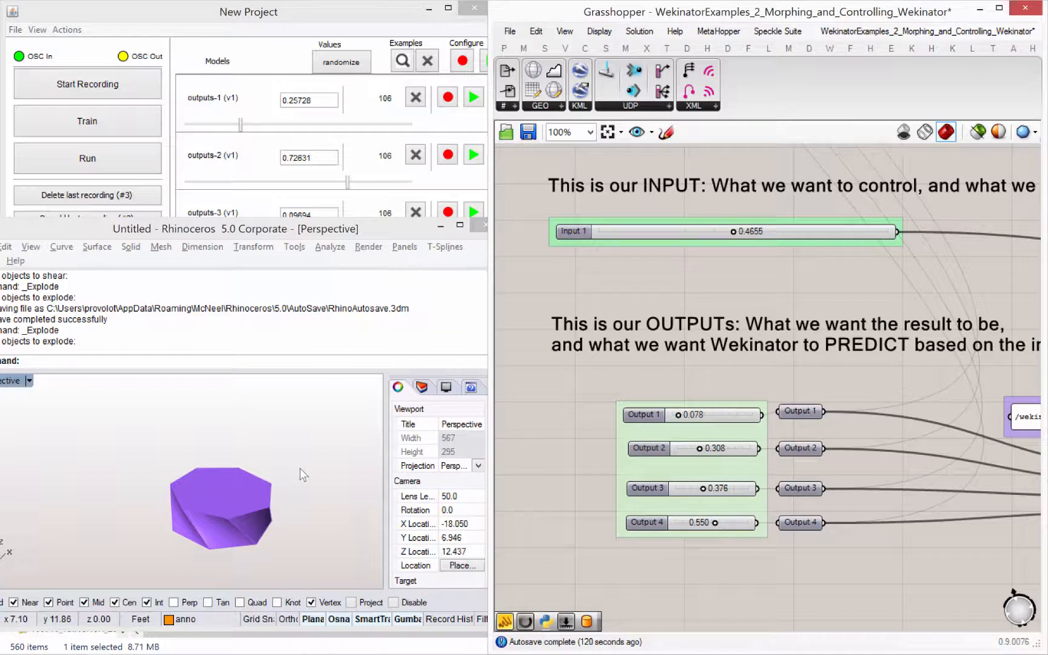
{"action": "right_click_drag", "start_coordinate": [314, 477], "coordinate": [157, 453], "text": "shift"}
{"action": "scroll", "coordinate": [306, 463], "scroll_direction": "down", "scroll_amount": 6}
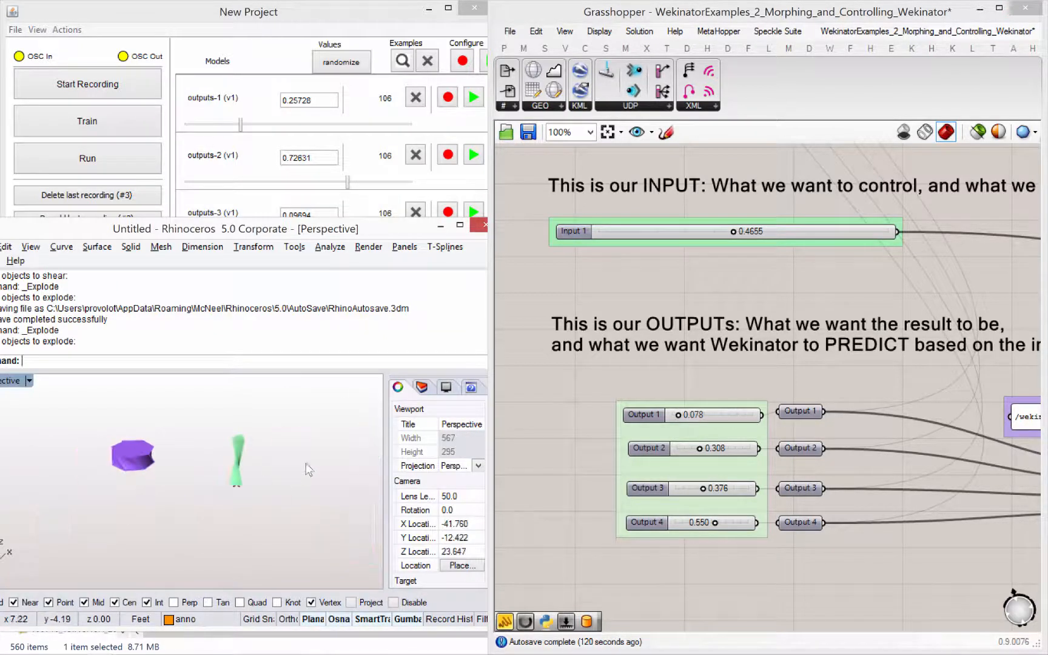
{"action": "right_click_drag", "start_coordinate": [260, 475], "coordinate": [256, 487], "text": "shift"}
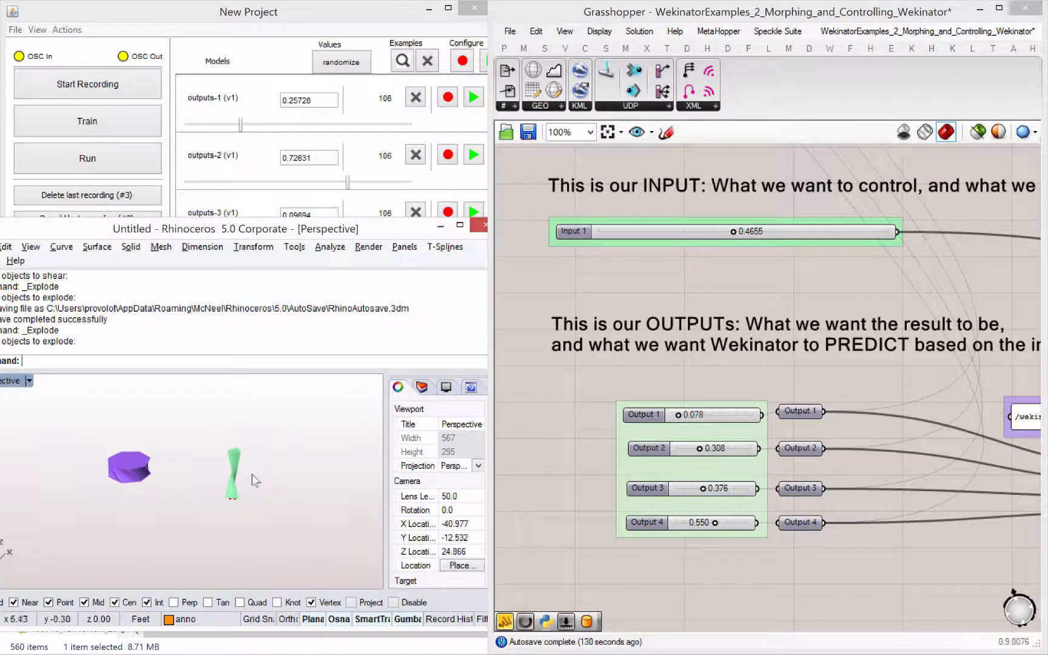
{"action": "scroll", "coordinate": [244, 483], "scroll_direction": "up", "scroll_amount": 4}
{"action": "scroll", "coordinate": [245, 482], "scroll_direction": "up", "scroll_amount": 2}
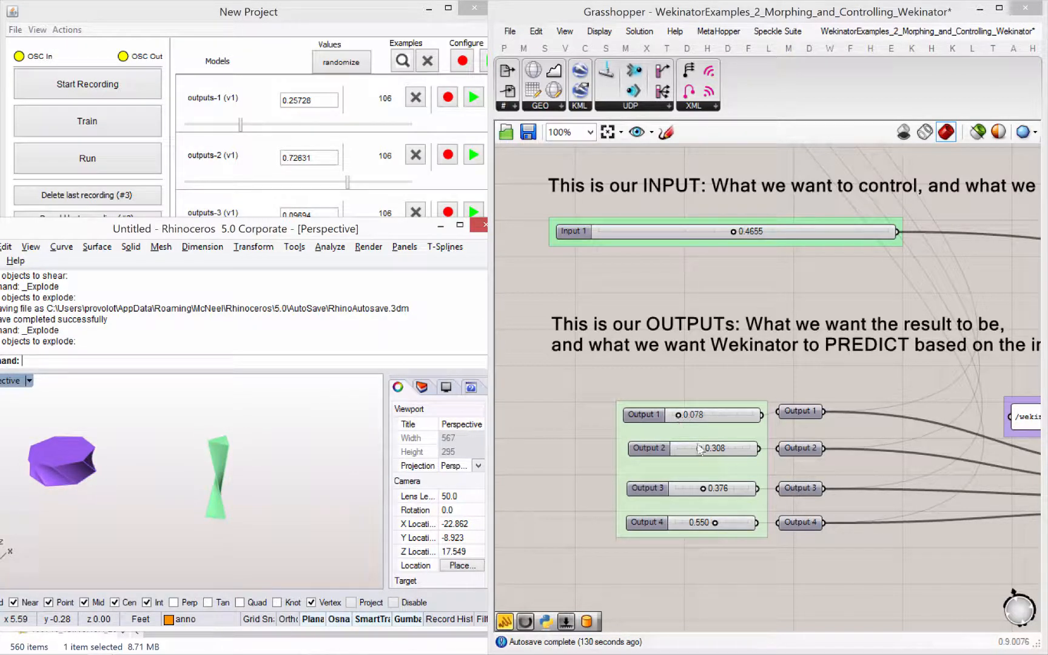
- Define a third pose with Output 1 at 0.601, Output 2 at 1.000, Output 3 at 0.766 and Output 4 at 1.000
{"action": "left_click_drag", "start_coordinate": [700, 448], "coordinate": [772, 453]}
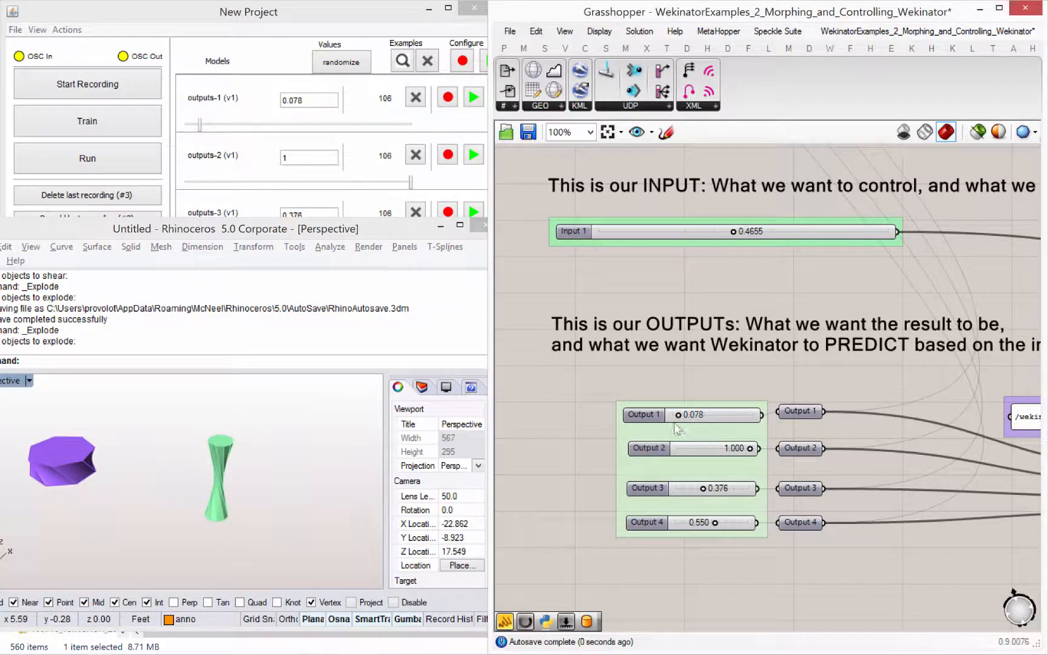
{"action": "left_click_drag", "start_coordinate": [679, 417], "coordinate": [721, 417]}
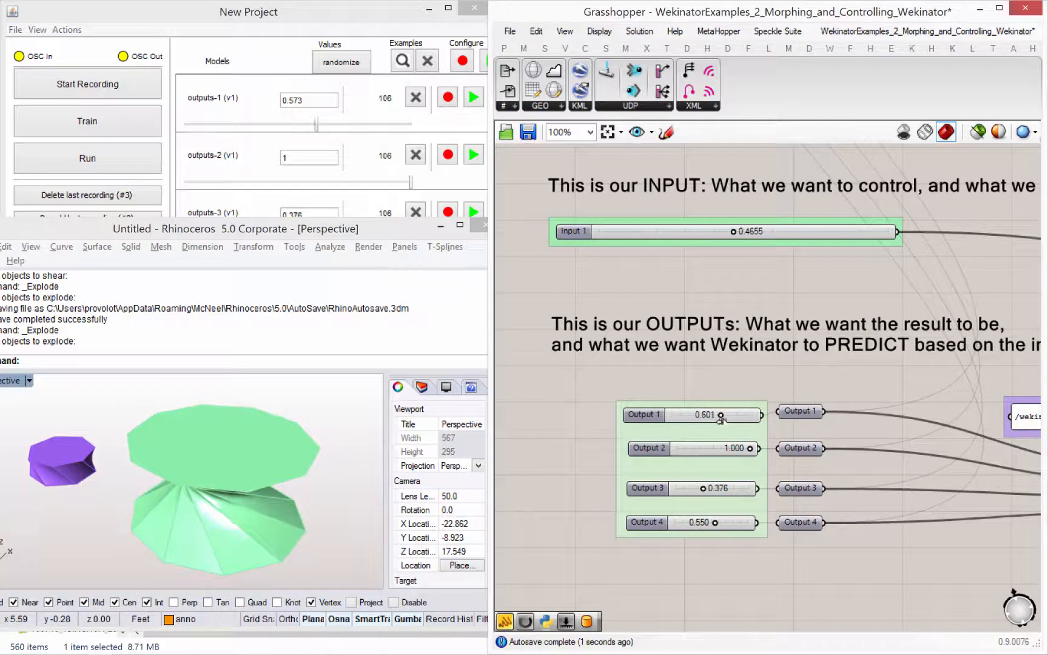
{"action": "left_click_drag", "start_coordinate": [718, 493], "coordinate": [770, 523]}
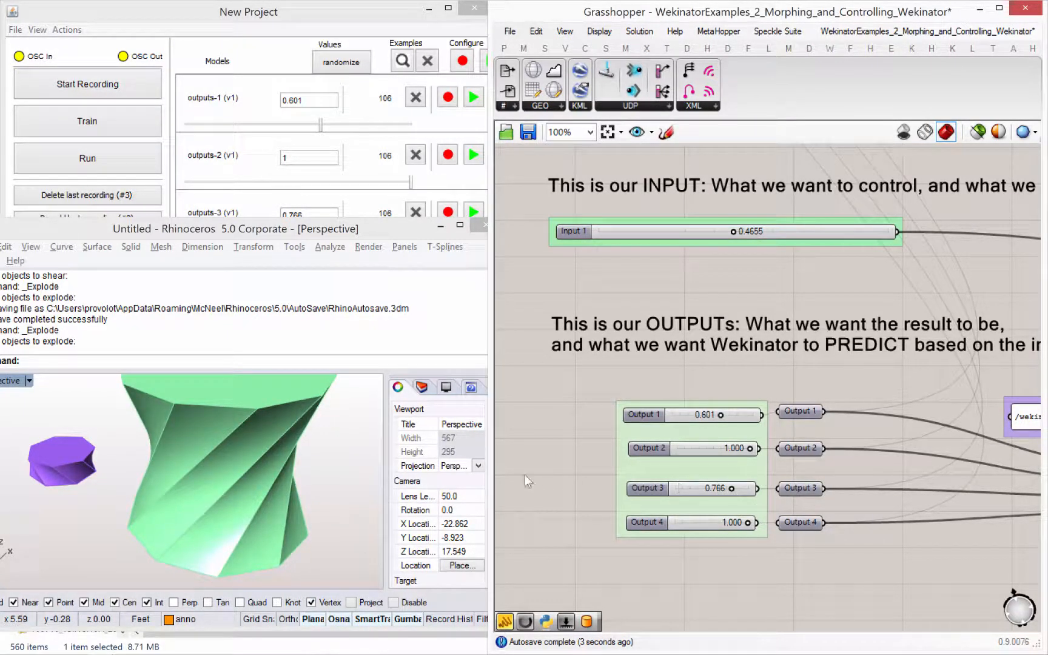
- Record third-pose examples while varying Input 1 around its middle, ending at 0.4580, and stop recording
{"action": "left_click", "coordinate": [43, 51]}
{"action": "left_click", "coordinate": [87, 83]}
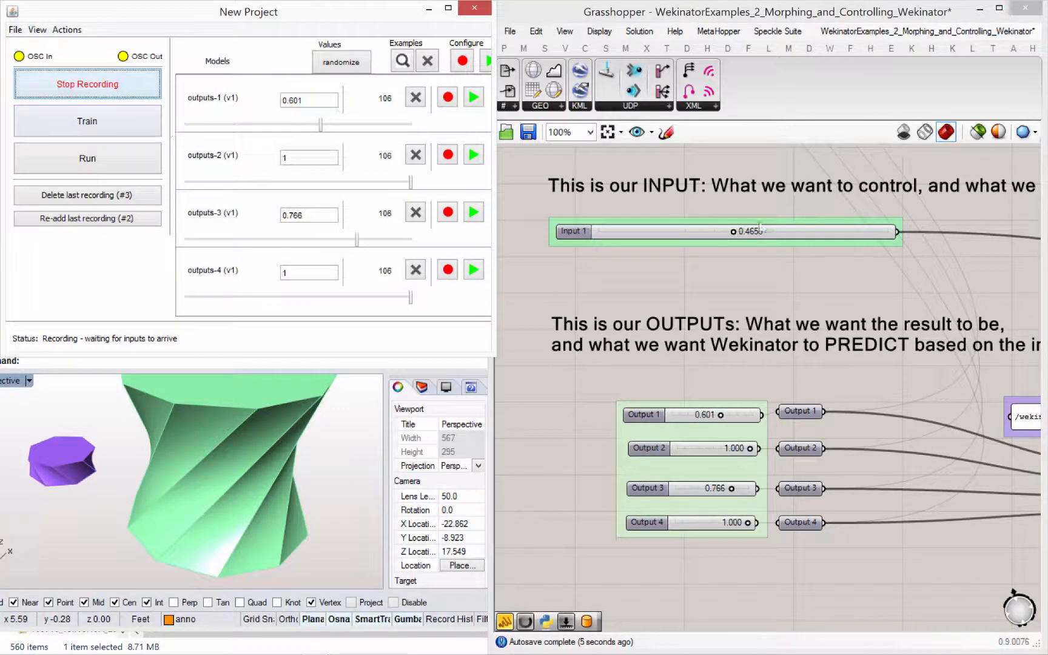
{"action": "left_click_drag", "start_coordinate": [735, 237], "coordinate": [731, 236]}
{"action": "left_click", "coordinate": [88, 84]}
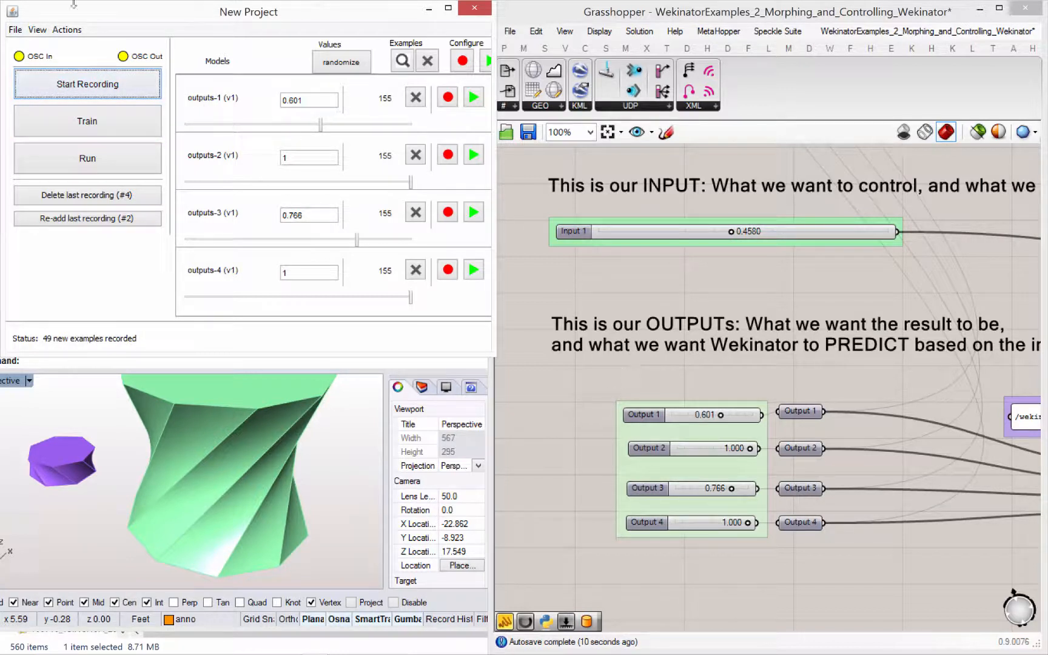
- Retrain the four output models with the third-pose examples included and run them
{"action": "left_click", "coordinate": [95, 124]}
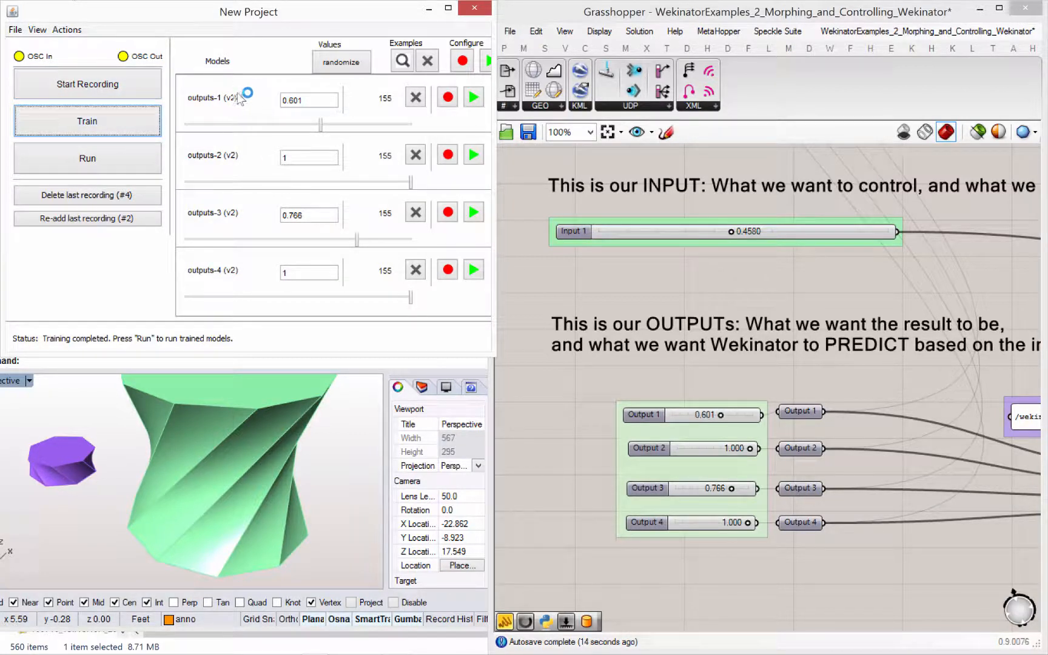
{"action": "left_click", "coordinate": [109, 161]}
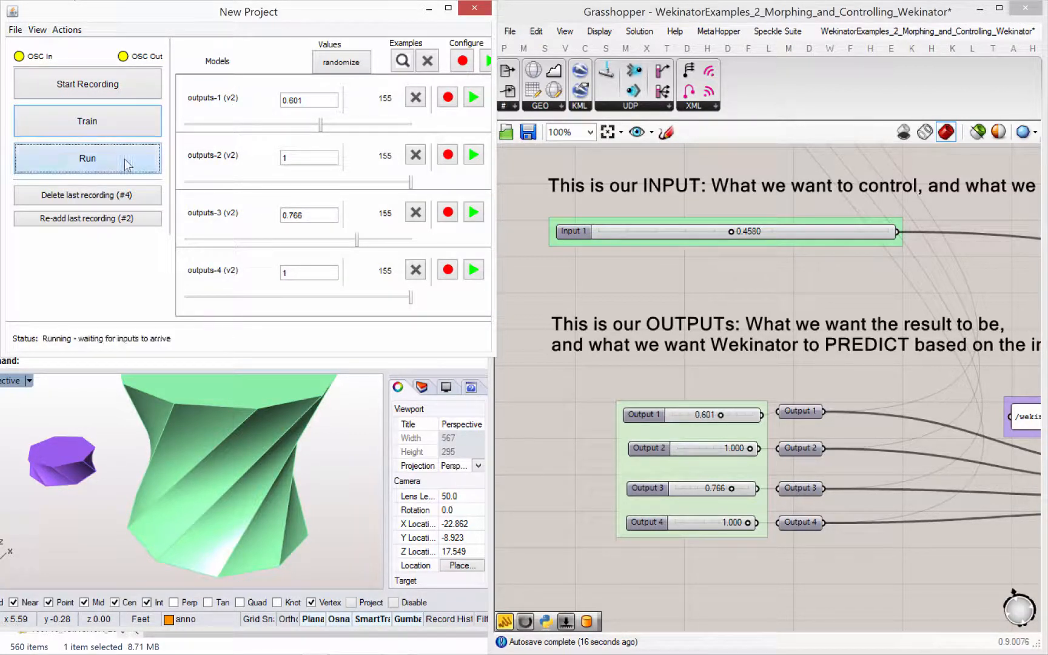
- Test the retrained models by moving Input 1 down to 0.1188 while watching the purple predicted model
{"action": "right_click_drag", "start_coordinate": [138, 472], "coordinate": [318, 524], "text": "shift"}
{"action": "right_click_drag", "start_coordinate": [262, 503], "coordinate": [259, 475]}
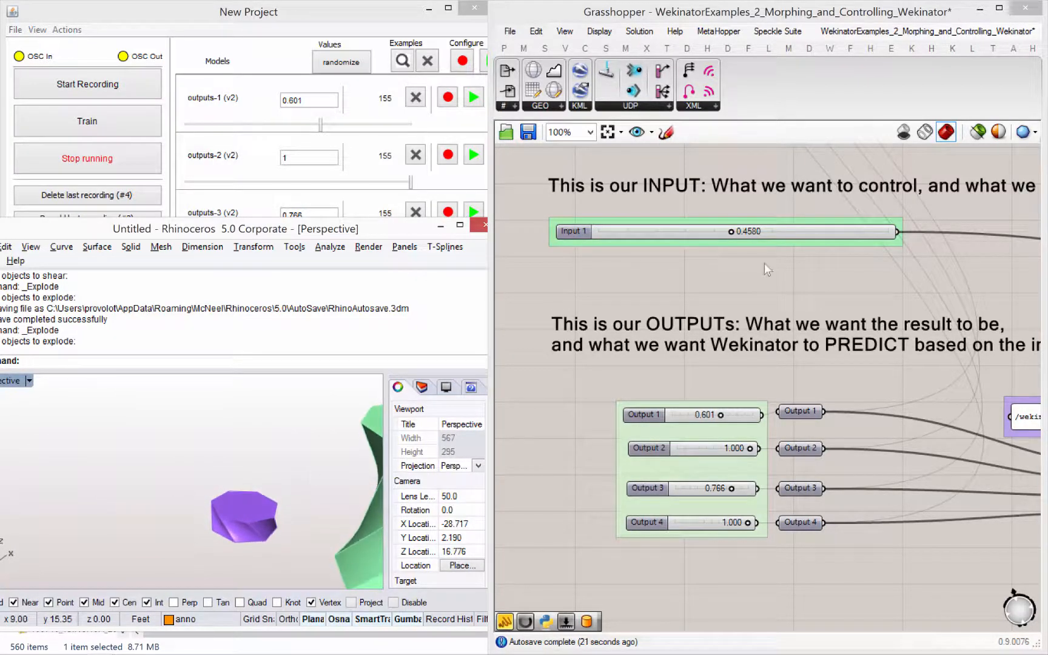
{"action": "left_click_drag", "start_coordinate": [731, 235], "coordinate": [617, 239]}
{"action": "left_click_drag", "start_coordinate": [648, 238], "coordinate": [628, 249]}
- Review the Input 1 slider and the four output sliders in the section on sending values to Wekinator
{"action": "scroll", "coordinate": [528, 303], "scroll_direction": "down", "scroll_amount": 5}
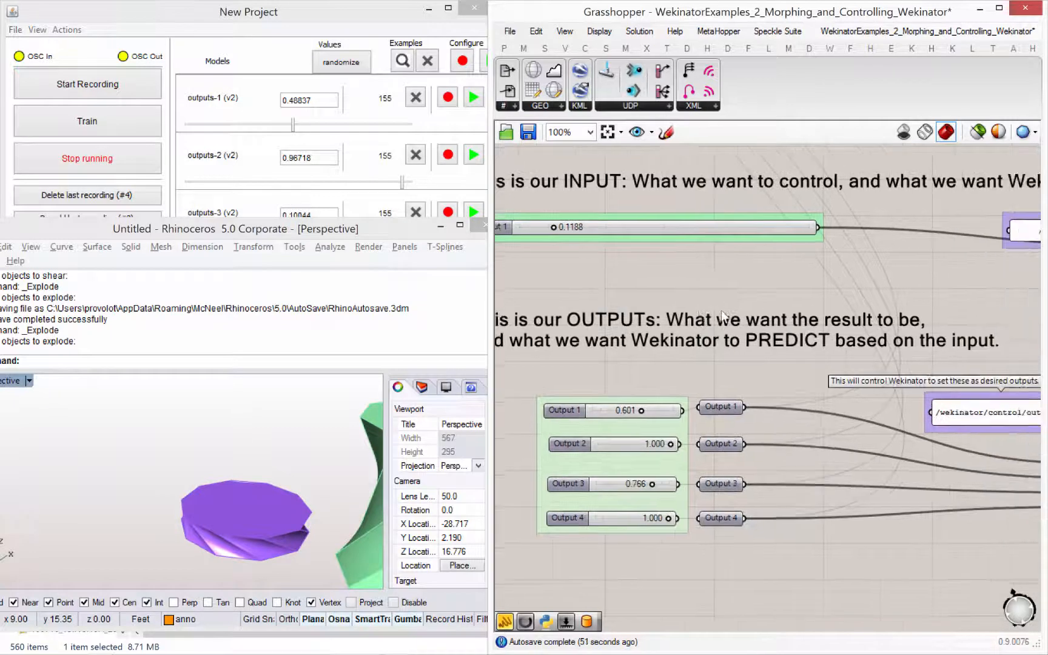
{"action": "left_click_drag", "start_coordinate": [308, 237], "coordinate": [307, 300]}
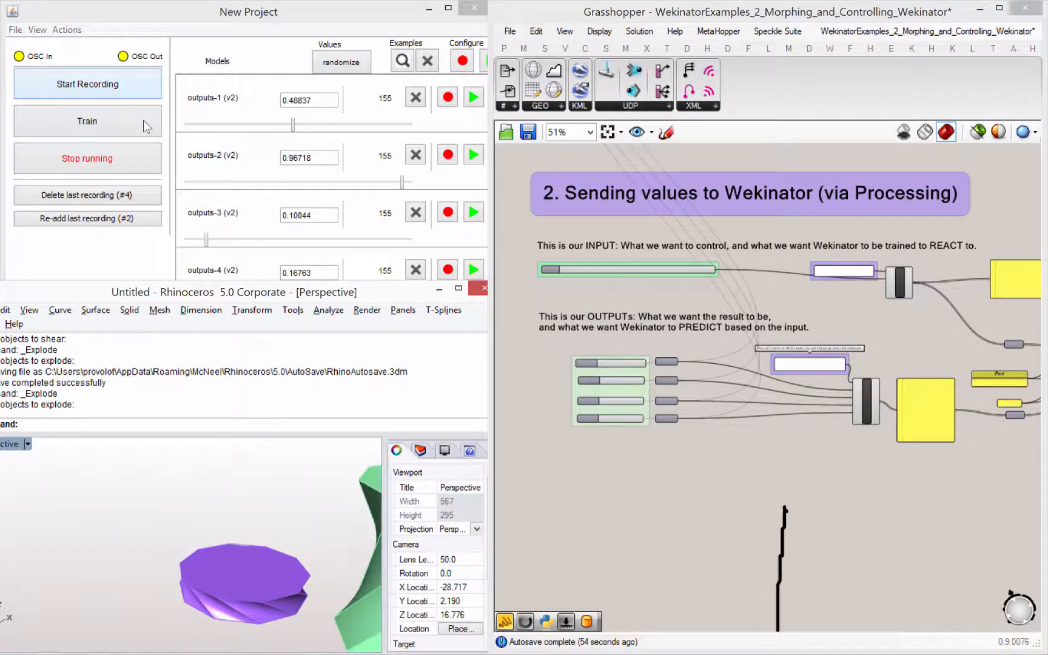
{"action": "right_click_drag", "start_coordinate": [632, 311], "coordinate": [661, 351]}
{"action": "scroll", "coordinate": [661, 351], "scroll_direction": "up", "scroll_amount": 1}
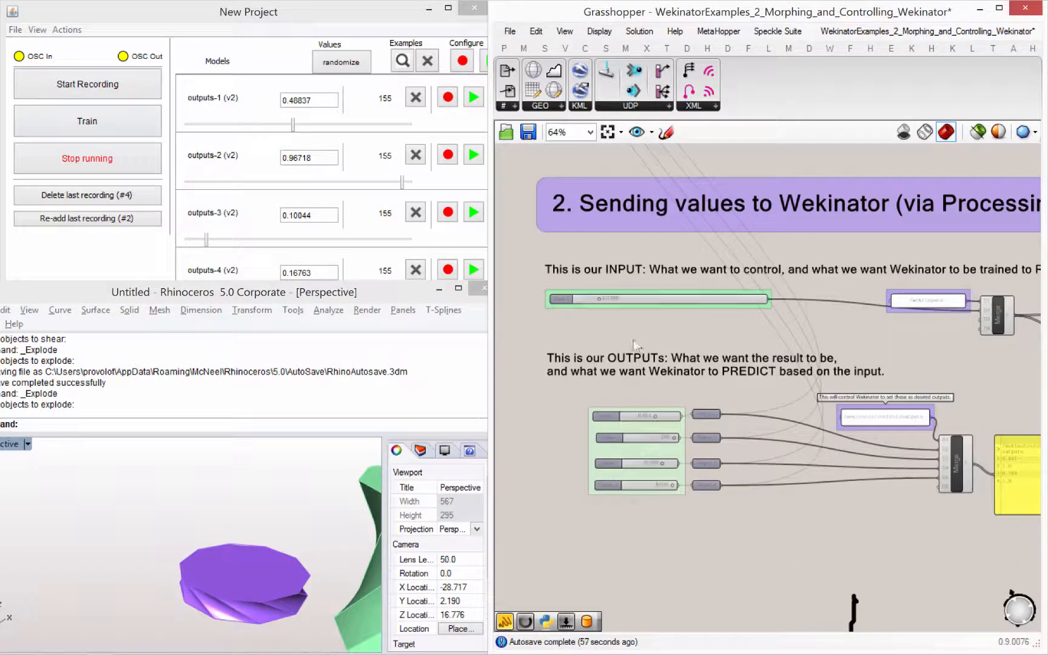
{"action": "scroll", "coordinate": [615, 322], "scroll_direction": "up", "scroll_amount": 1}
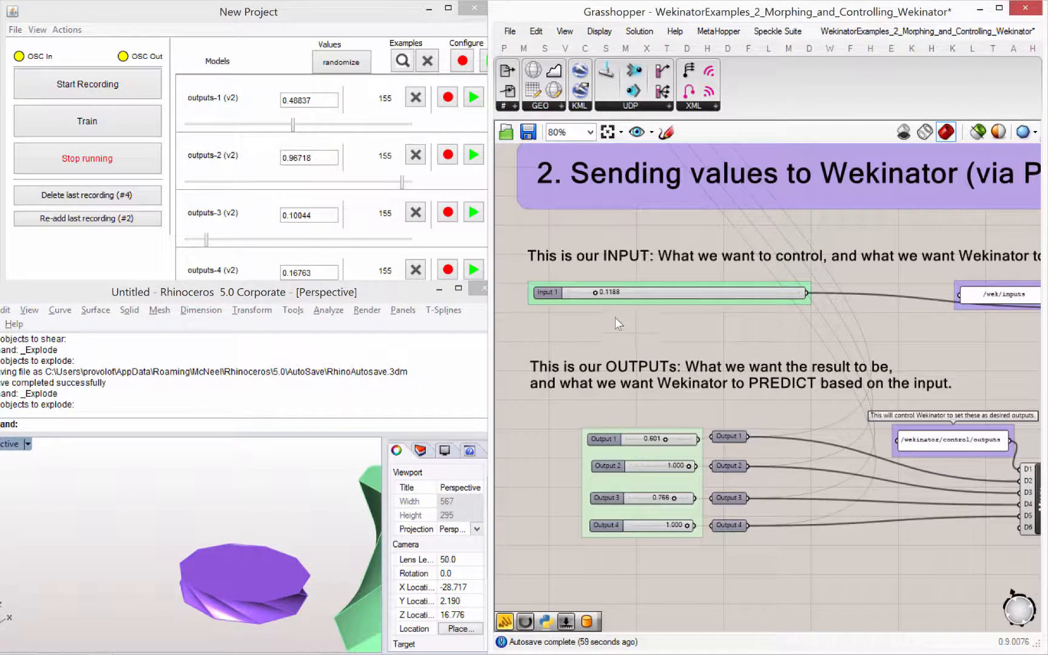
{"action": "left_click", "coordinate": [631, 295]}
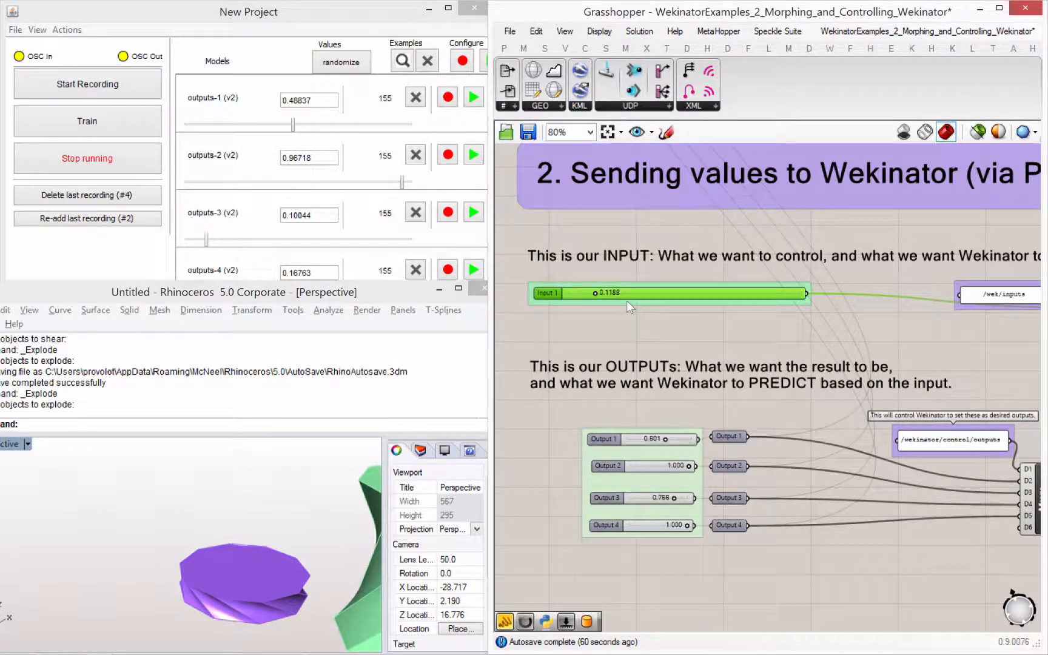
{"action": "left_click_drag", "start_coordinate": [628, 301], "coordinate": [630, 296]}
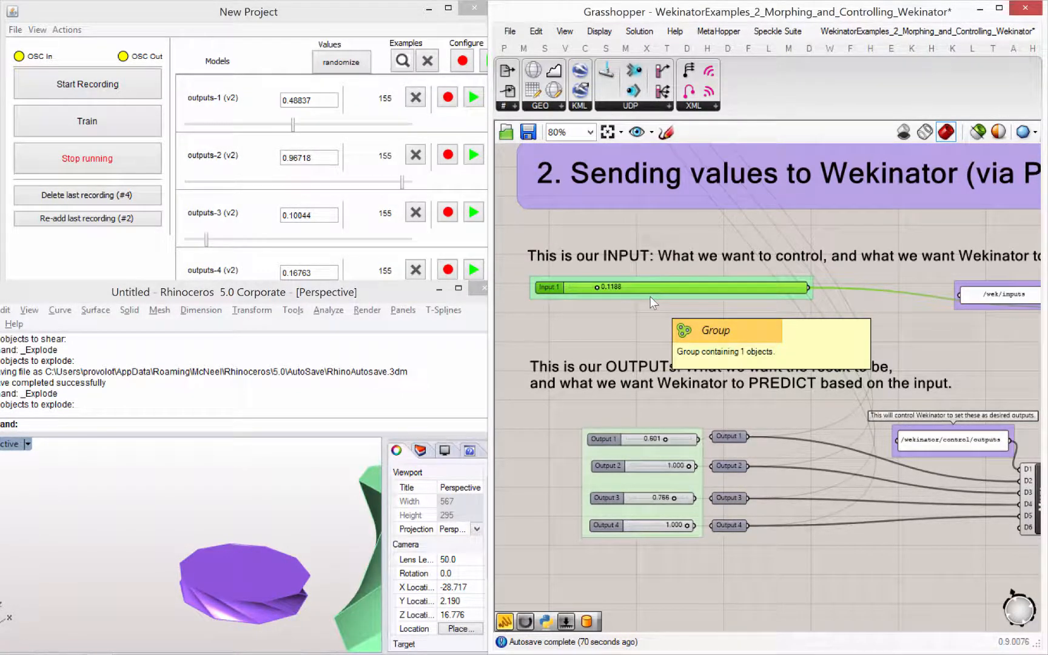
{"action": "left_click", "coordinate": [745, 564]}
{"action": "left_click_drag", "start_coordinate": [649, 460], "coordinate": [629, 425]}
{"action": "left_click", "coordinate": [630, 424]}
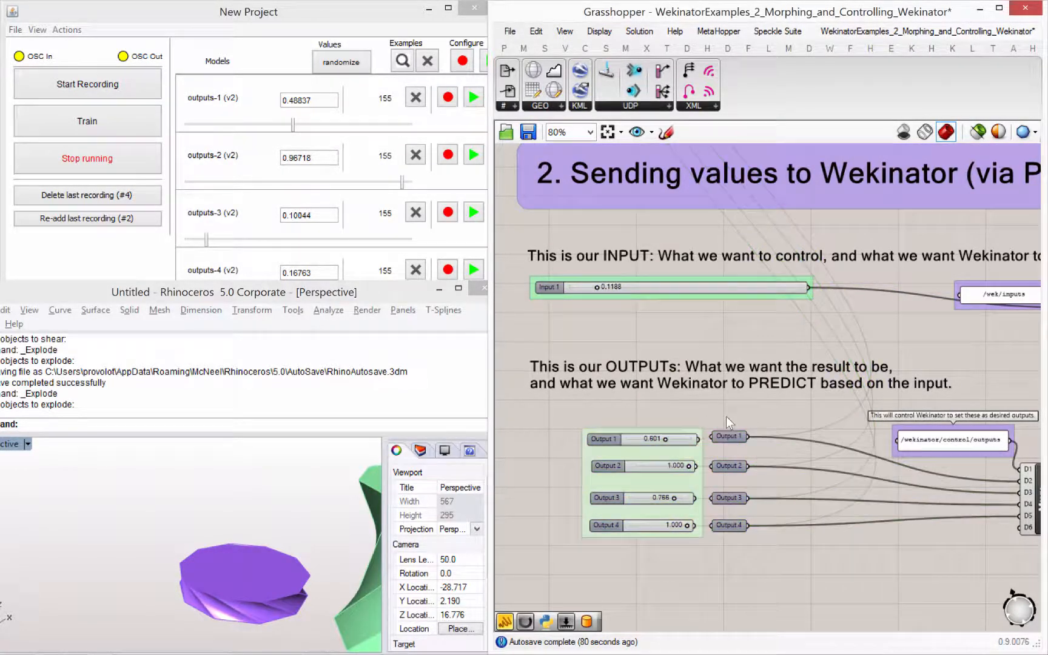
{"action": "left_click_drag", "start_coordinate": [726, 416], "coordinate": [625, 550]}
{"action": "left_click", "coordinate": [658, 541]}
- Raise the Rhino window and shrink its command history to enlarge the perspective viewport
{"action": "left_click_drag", "start_coordinate": [338, 300], "coordinate": [354, 239]}
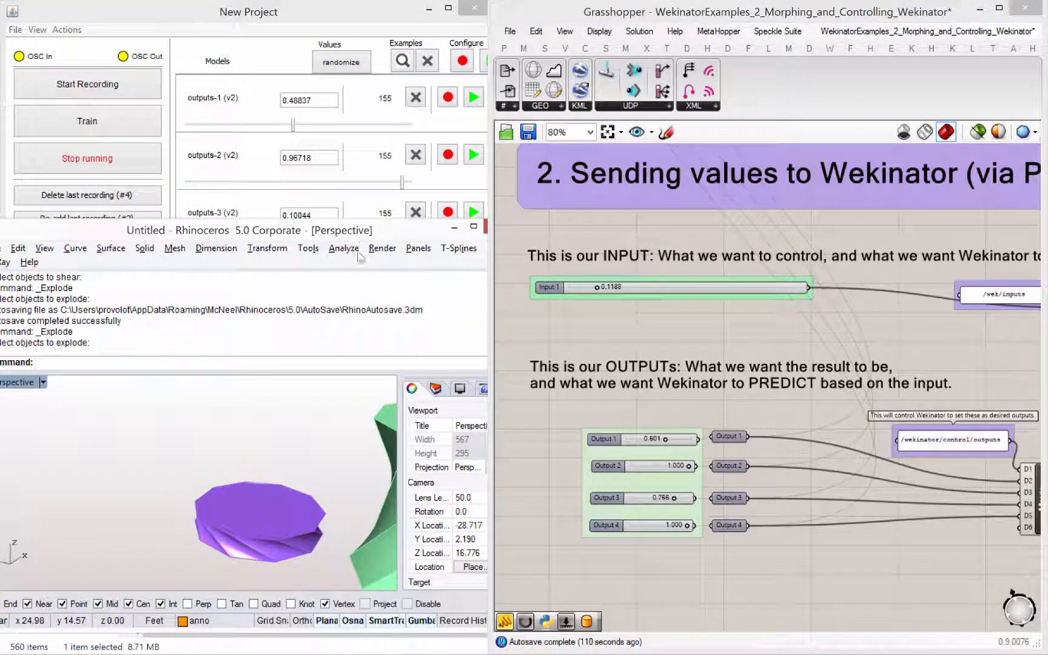
{"action": "left_click_drag", "start_coordinate": [381, 372], "coordinate": [380, 341]}
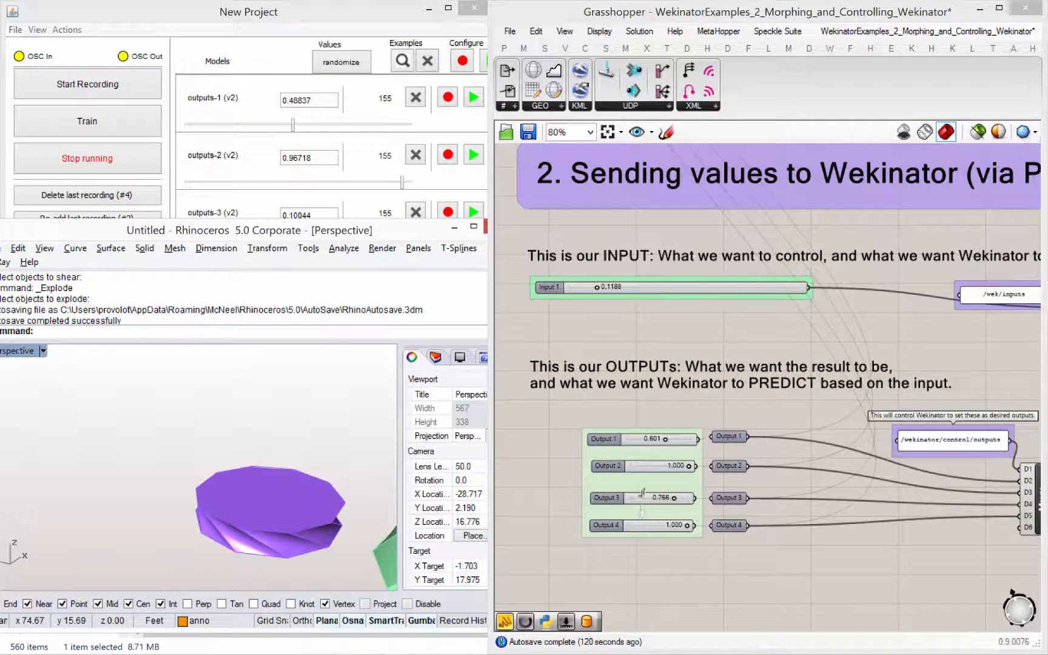
{"action": "right_click_drag", "start_coordinate": [640, 511], "coordinate": [641, 505]}
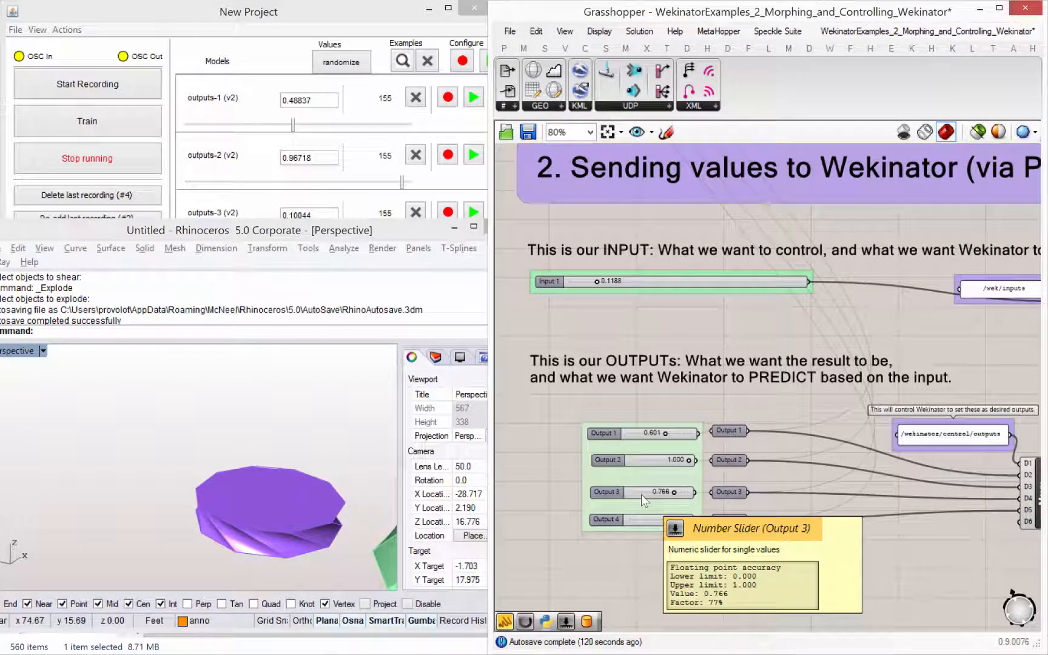
- Test the running models by moving Input 1 to its 1.0000 maximum with both 3D models in view
{"action": "right_click_drag", "start_coordinate": [324, 475], "coordinate": [115, 397]}
{"action": "scroll", "coordinate": [319, 466], "scroll_direction": "down", "scroll_amount": 8}
{"action": "scroll", "coordinate": [742, 481], "scroll_direction": "down", "scroll_amount": 3}
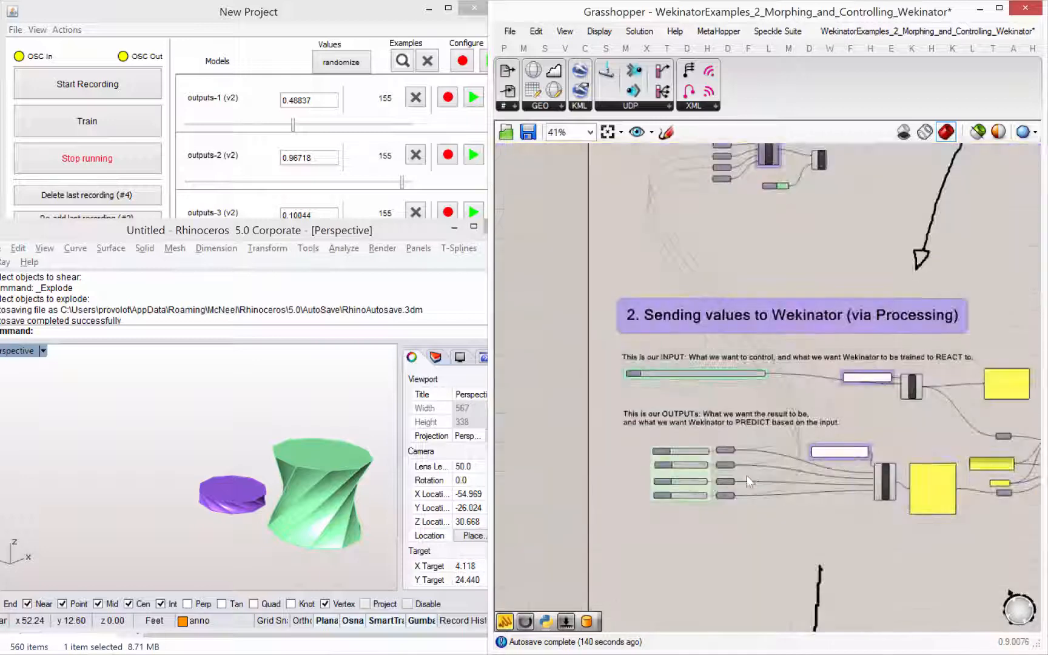
{"action": "scroll", "coordinate": [702, 468], "scroll_direction": "up", "scroll_amount": 3}
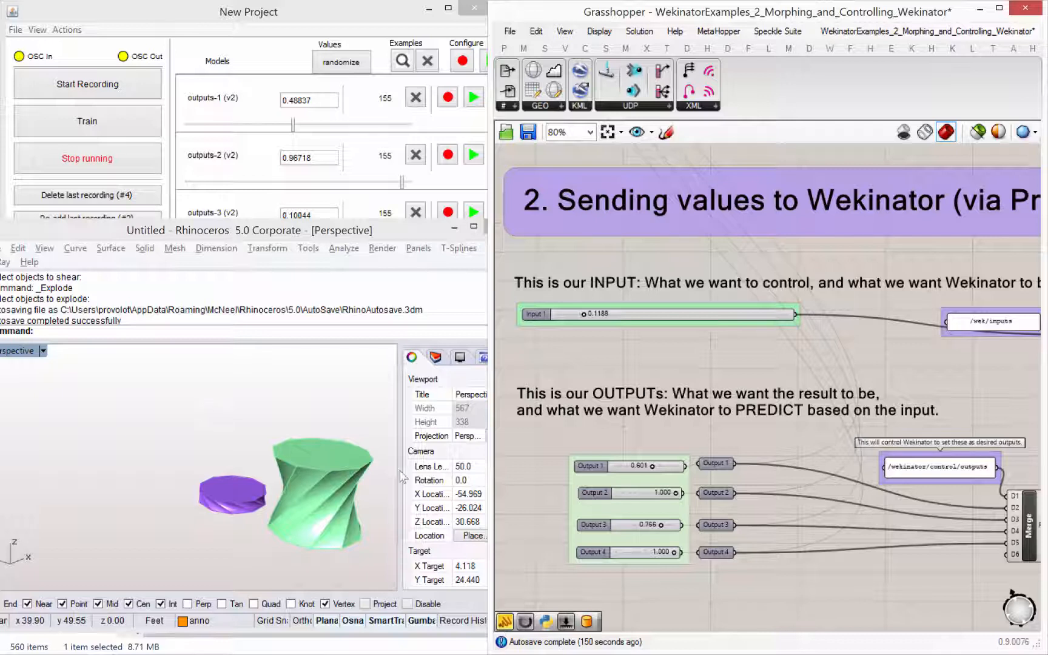
{"action": "left_click_drag", "start_coordinate": [589, 317], "coordinate": [792, 330]}
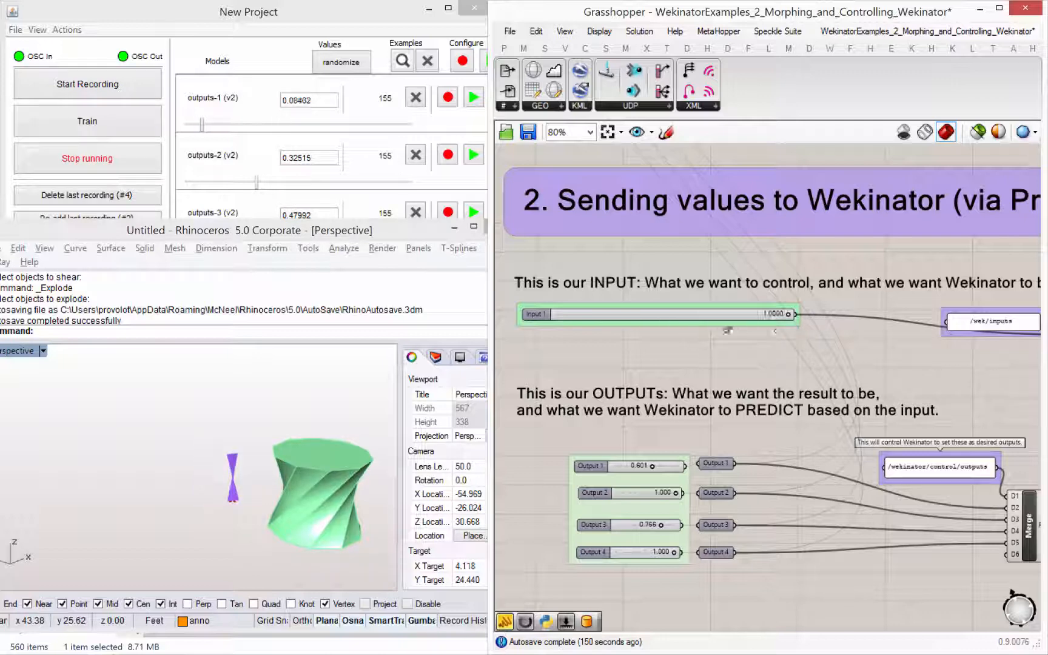